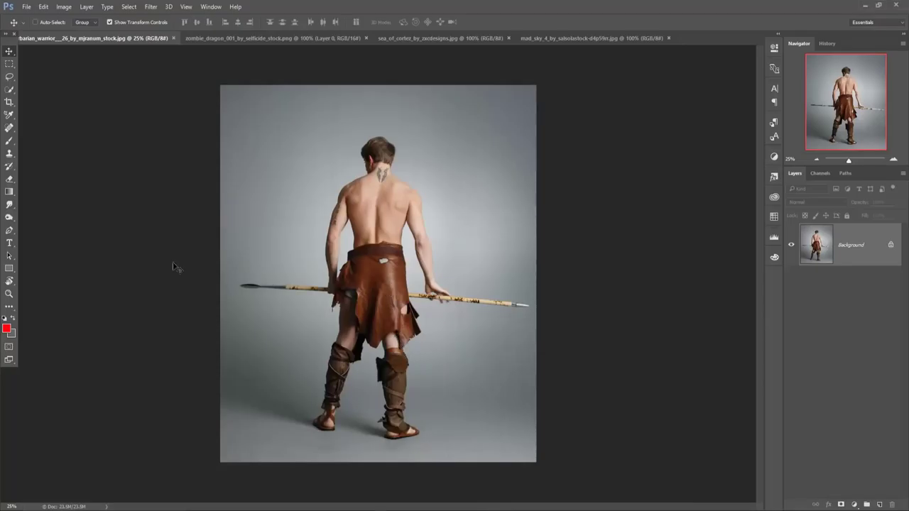
Pick the Pen Tool, zoom to 200% on the skirt and pan down to the legs
left_click(10, 231)
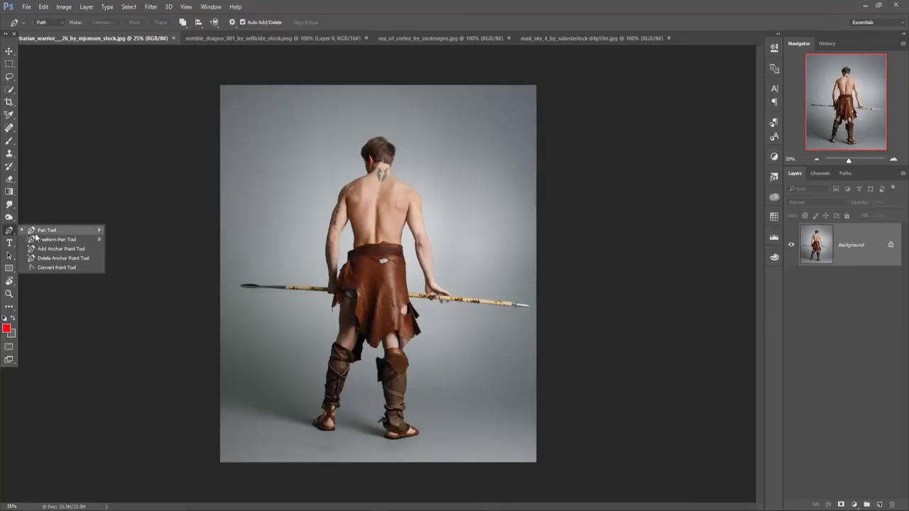
left_click(51, 229)
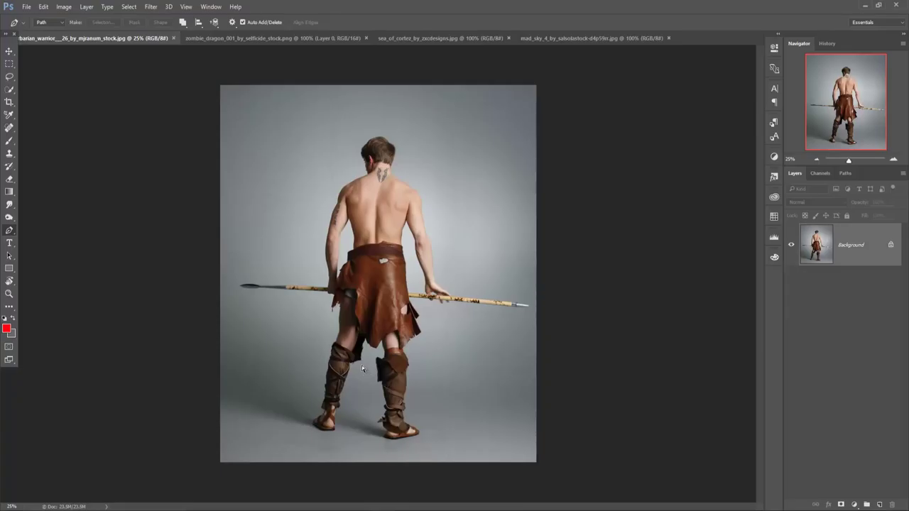
scroll(361, 365, "up", 1)
scroll(361, 365, "up", 2)
scroll(362, 365, "up", 1)
scroll(361, 365, "up", 1)
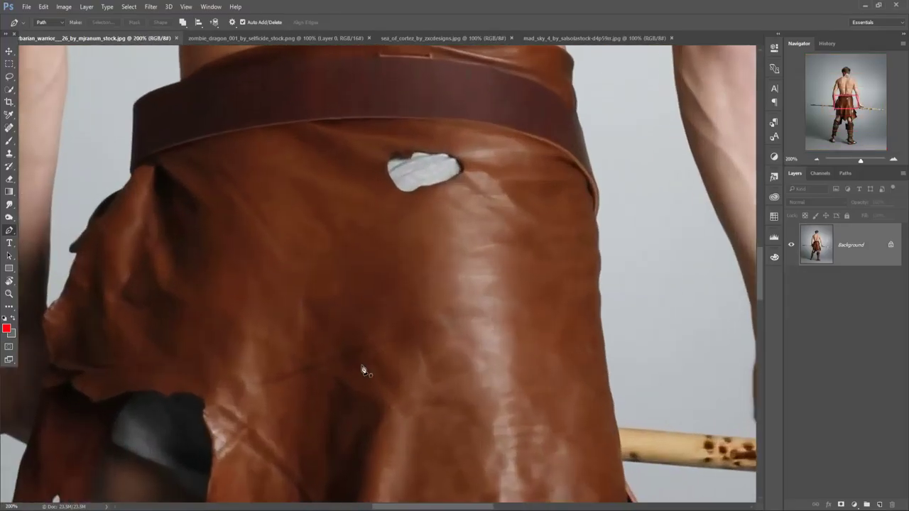
left_click_drag(369, 411, 392, 187)
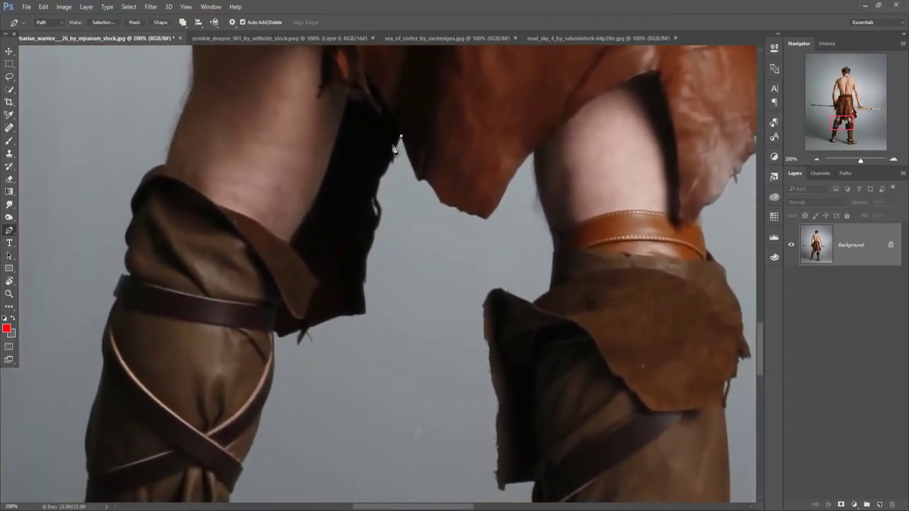
Start the path at the skirt's edge and trace around the left boot
left_click_drag(401, 137, 376, 201)
left_click(364, 313)
scroll(298, 333, "down", 3)
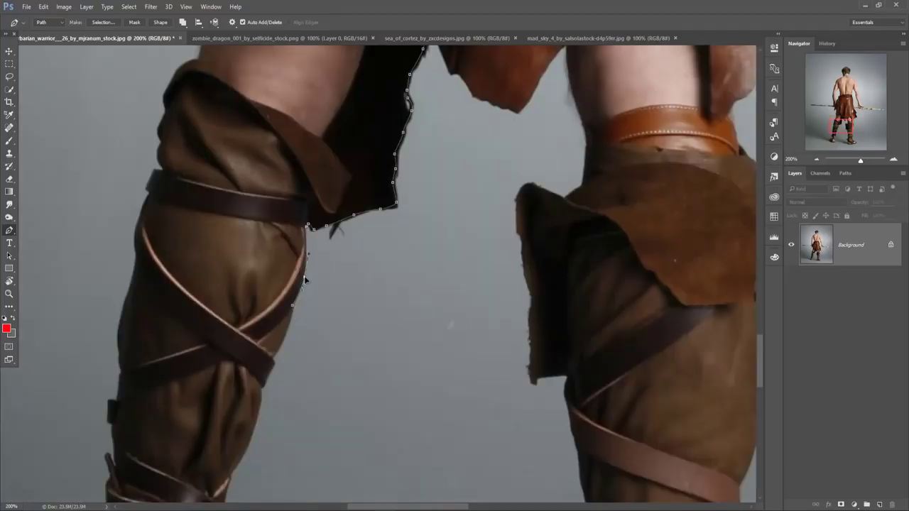
left_click(305, 284)
scroll(306, 284, "down", 3)
left_click(285, 323)
left_click(269, 370)
left_click(271, 430)
scroll(237, 463, "down", 5)
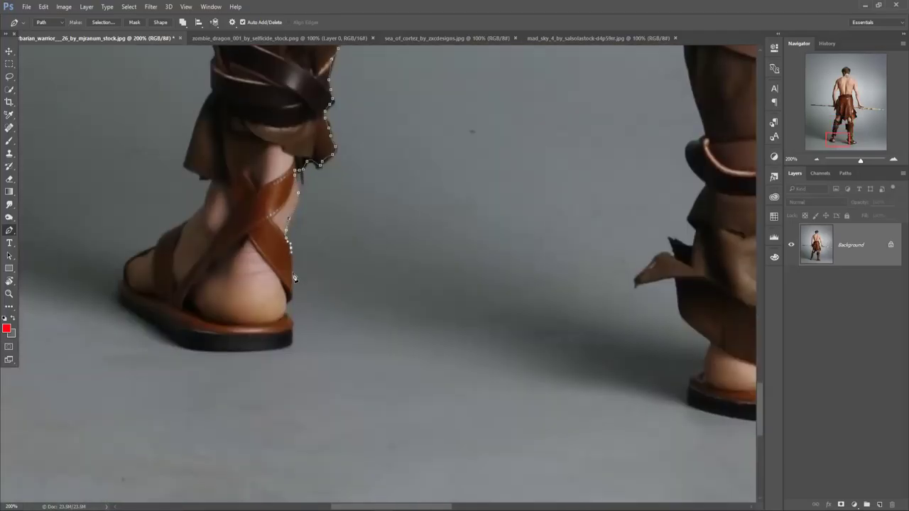
left_click(291, 294)
left_click(291, 341)
left_click(180, 343)
left_click(122, 302)
Trace the left edge of the lower leg and thigh
left_click(171, 215)
left_click(208, 188)
scroll(215, 71, "up", 5)
left_click(311, 206)
left_click(323, 174)
left_click(339, 54)
scroll(343, 55, "up", 5)
left_click(450, 139)
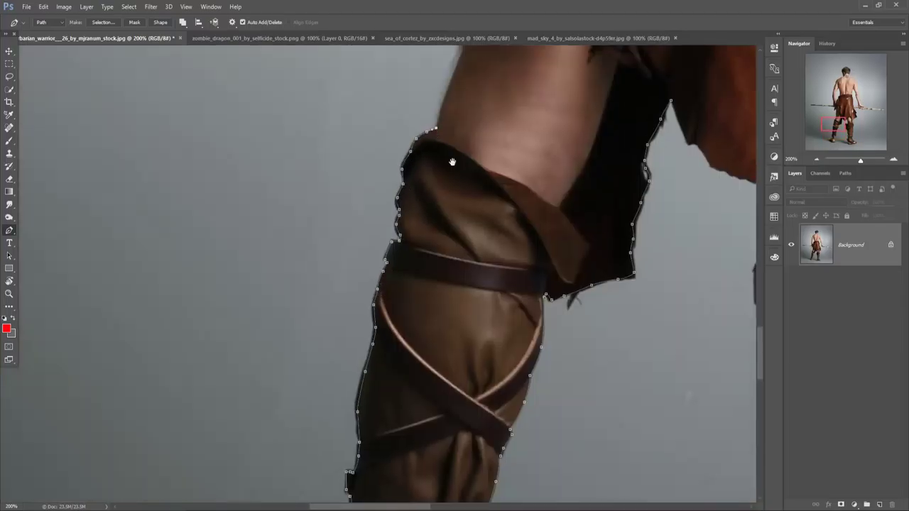
scroll(450, 138, "up", 4)
left_click(448, 309)
left_click(463, 274)
left_click(463, 241)
Trace the jagged leather fringe above the thigh and extend the path to the arm
scroll(484, 245, "up", 5)
left_click(465, 284)
left_click(467, 257)
left_click(444, 244)
left_click(400, 286)
left_click(422, 193)
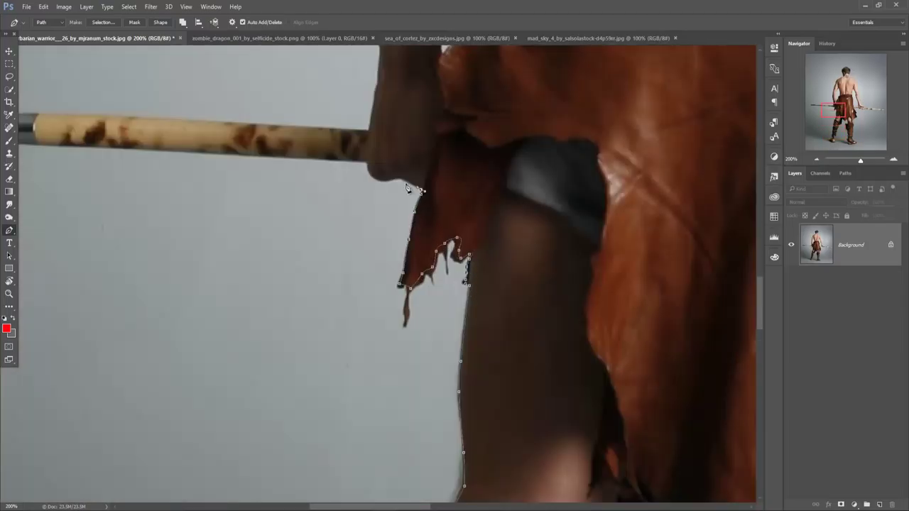
left_click(367, 164)
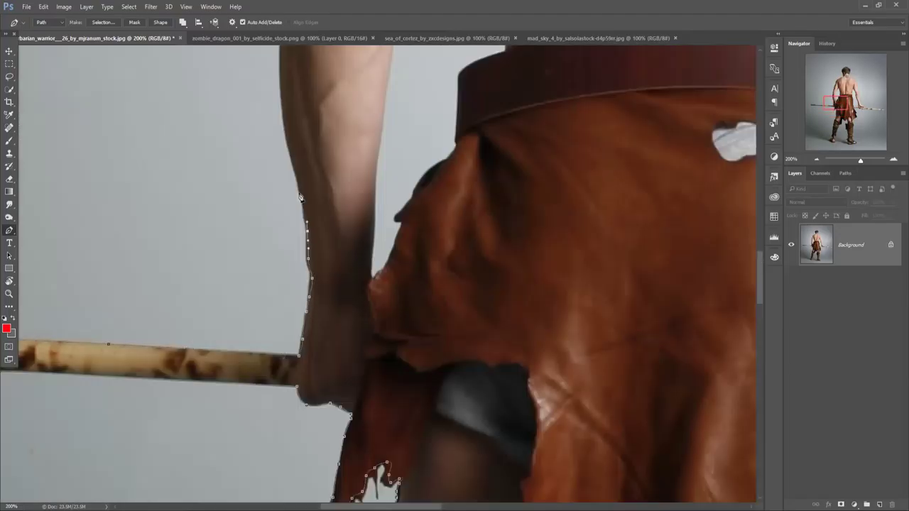
Trace the shoulder, neck and hair, with a smooth curved anchor atop the head
scroll(312, 256, "up", 5)
scroll(356, 280, "up", 3)
scroll(356, 280, "up", 5)
left_click(450, 147)
scroll(431, 185, "up", 4)
left_click(497, 235)
scroll(421, 277, "up", 5)
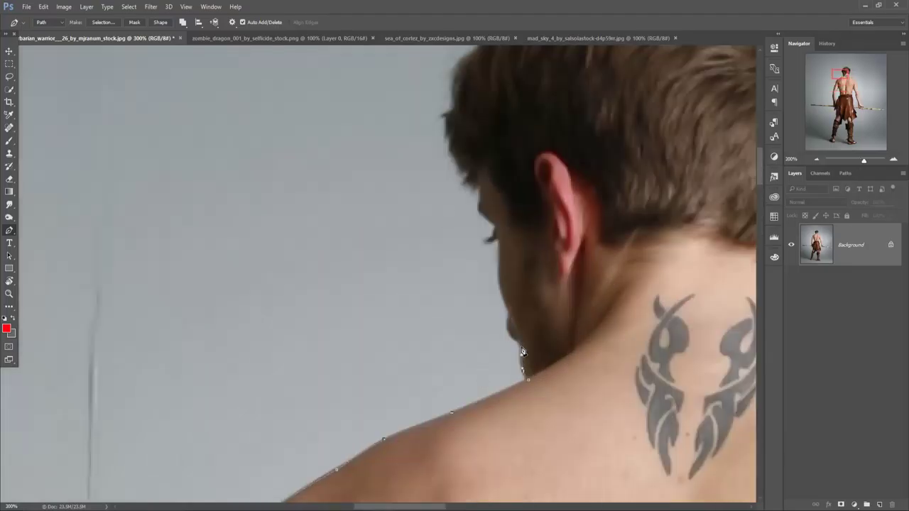
left_click(501, 288)
left_click(480, 190)
scroll(462, 177, "up", 5)
left_click_drag(501, 131, 531, 130)
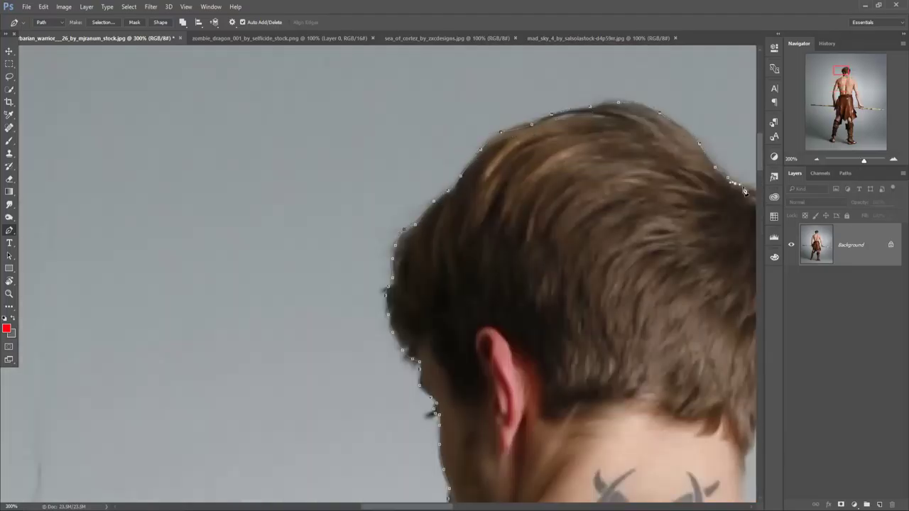
Trace the right side of the neck, the shoulder and the arm's outer edge
scroll(531, 130, "right", 5)
left_click(445, 318)
left_click(420, 396)
scroll(429, 417, "down", 5)
left_click_drag(430, 301, 447, 313)
scroll(425, 288, "down", 5)
scroll(423, 270, "right", 5)
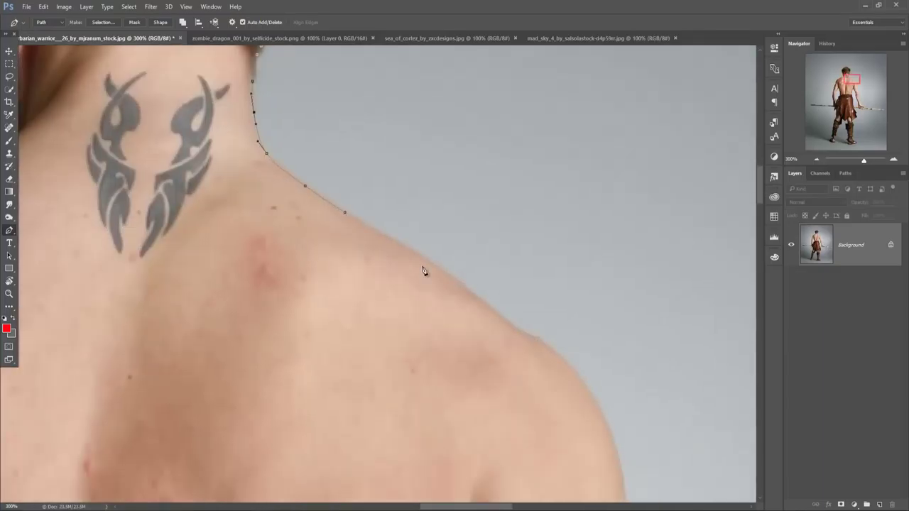
left_click(423, 270)
left_click_drag(455, 397, 312, 184)
left_click_drag(426, 398, 426, 185)
left_click(416, 223)
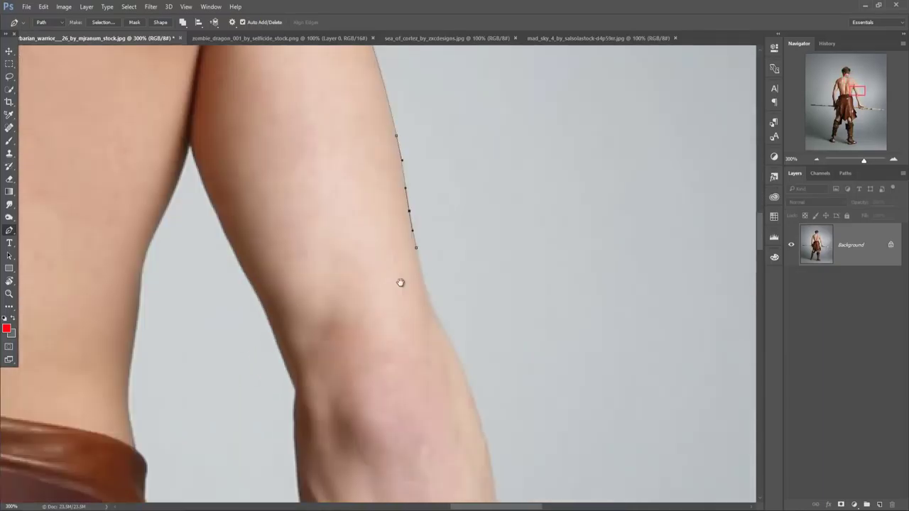
Trace the forearm and wrist and run the path out to the spear tip
left_click_drag(400, 284, 345, 206)
scroll(355, 213, "down", 5)
left_click(416, 384)
scroll(416, 384, "down", 5)
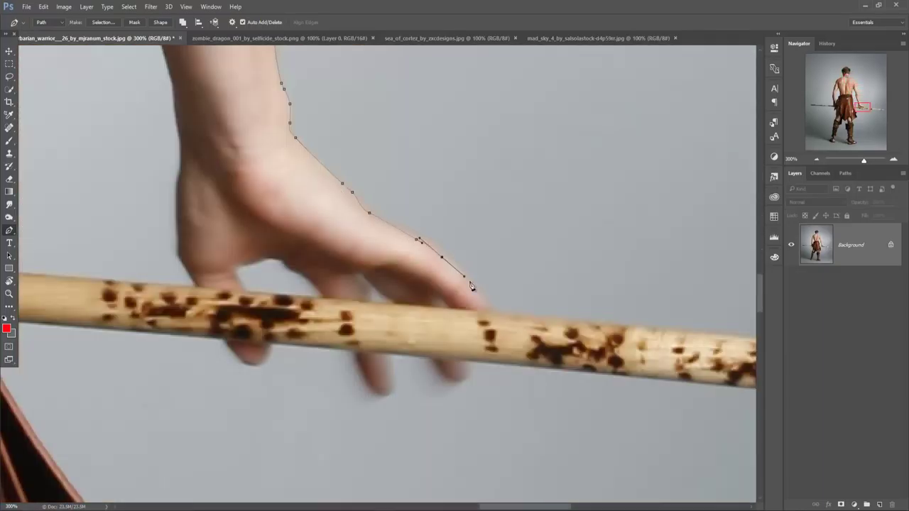
scroll(421, 291, "right", 5)
left_click(625, 327)
scroll(595, 346, "left", 10)
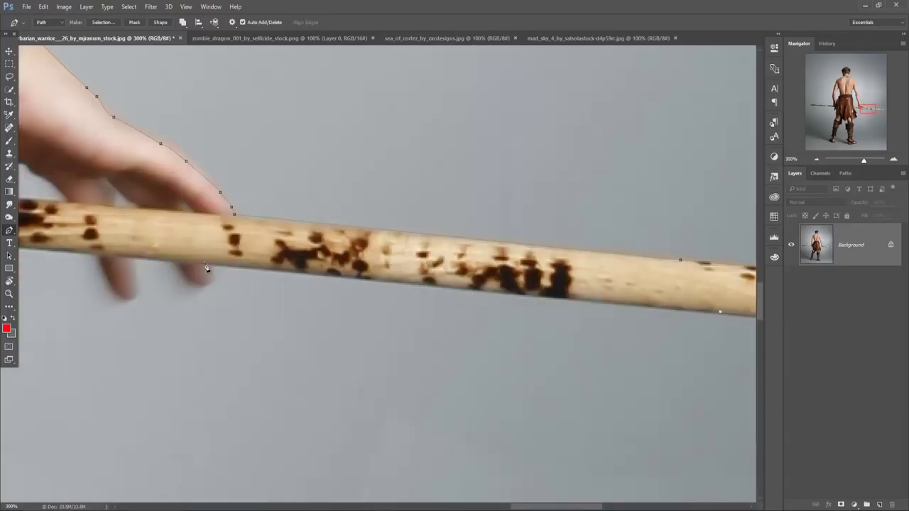
Trace past the hand on the spear along the skirt edge and down the leg
left_click_drag(120, 292, 129, 308)
scroll(100, 262, "left", 5)
scroll(99, 270, "left", 8)
scroll(350, 286, "down", 5)
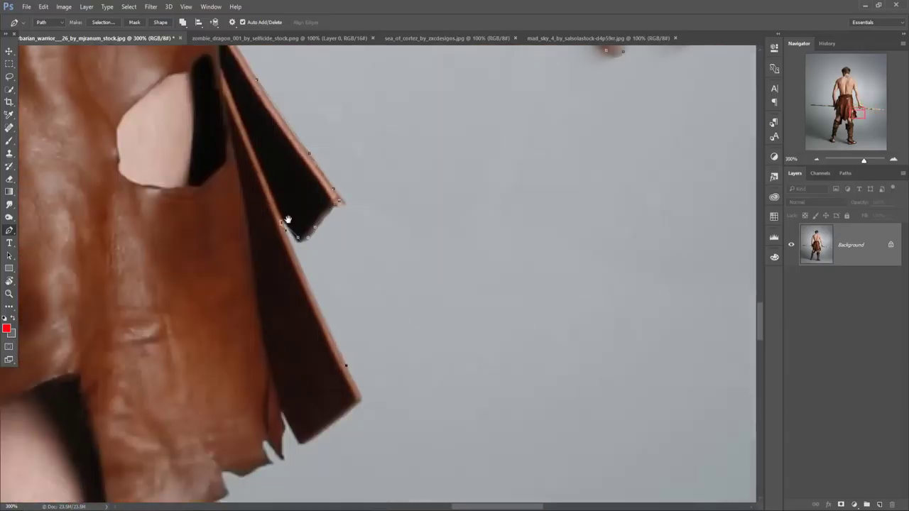
left_click(298, 235)
left_click(246, 280)
left_click(212, 294)
left_click(159, 339)
scroll(160, 339, "down", 5)
left_click(257, 376)
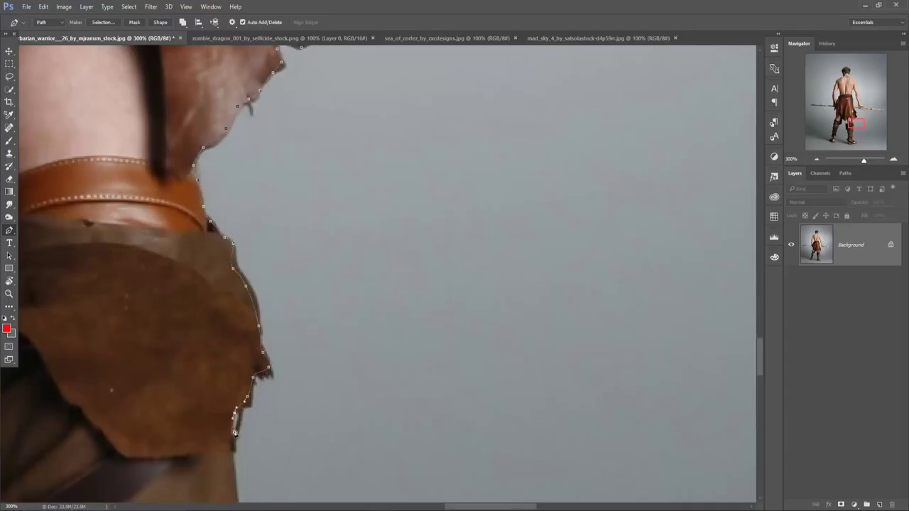
scroll(257, 377, "down", 5)
left_click(291, 357)
Trace the lower leg strap and the sandal and foot outline
scroll(291, 357, "down", 5)
scroll(290, 357, "left", 3)
left_click(362, 321)
scroll(382, 343, "down", 5)
left_click(508, 324)
left_click(463, 380)
left_click(213, 430)
left_click(93, 384)
left_click(122, 323)
Trace up the leg to close the path at the skirt, then fit the figure on screen
left_click(69, 187)
left_click(105, 103)
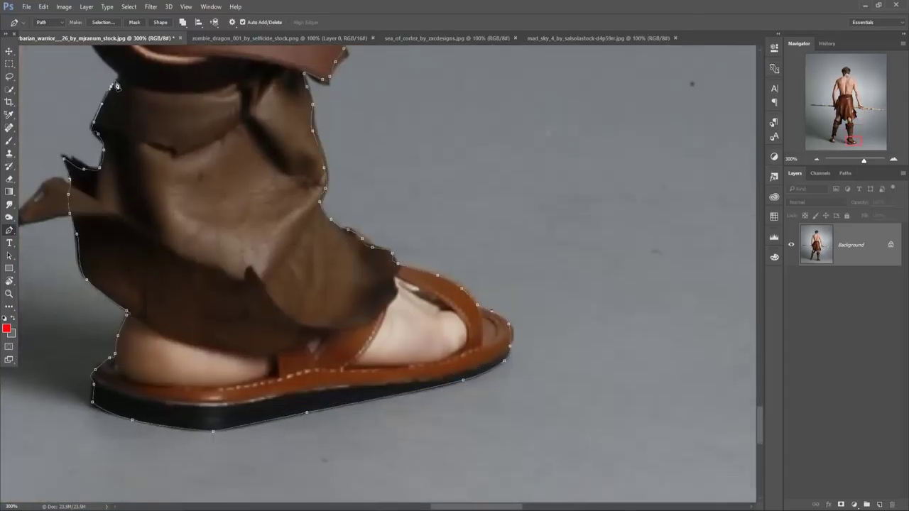
scroll(105, 103, "up", 5)
left_click(394, 241)
scroll(306, 64, "up", 5)
left_click(366, 105)
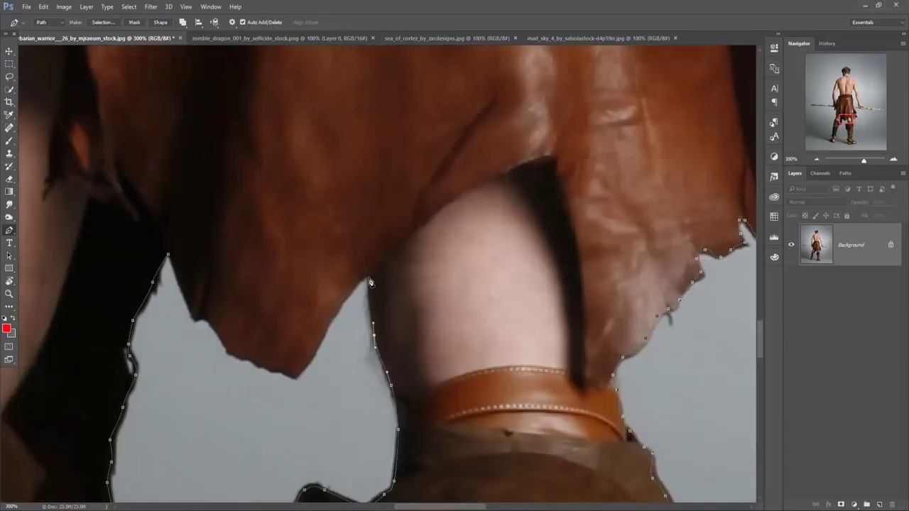
key("ctrl+0")
Convert the warrior path into a selection with 0 px feather
right_click(367, 215)
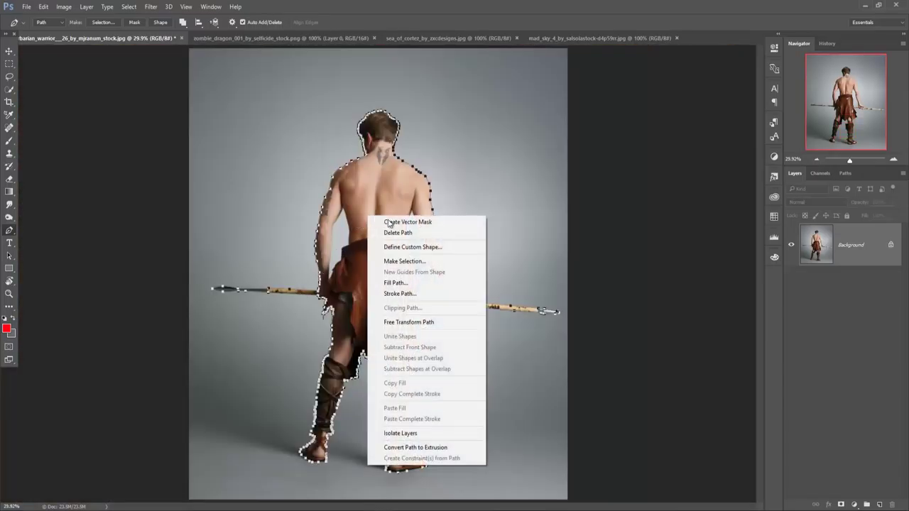
left_click(397, 264)
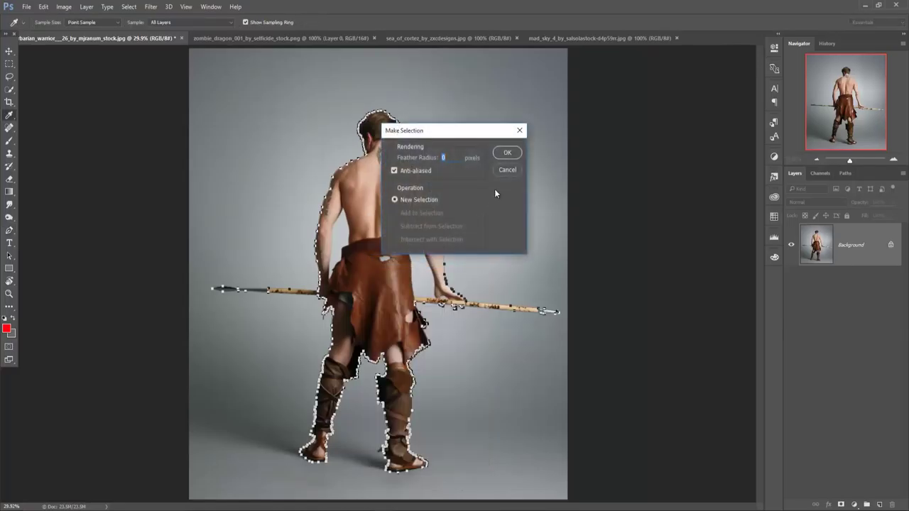
left_click(500, 154)
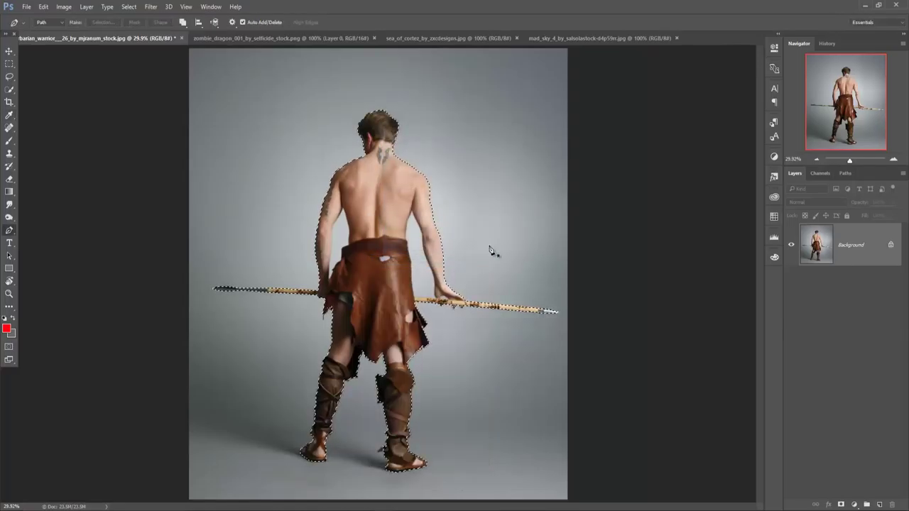
In Select and Mask, output the selection to a new layer
key("w")
left_click(223, 22)
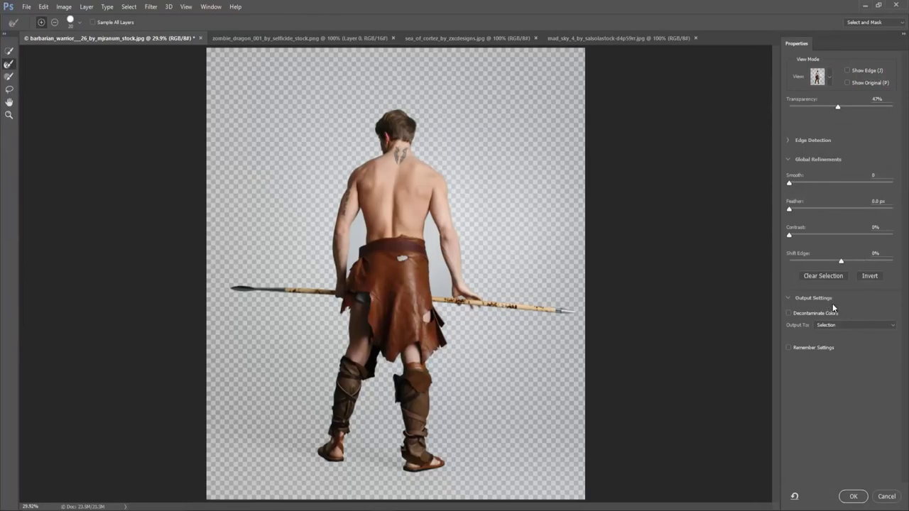
left_click(836, 325)
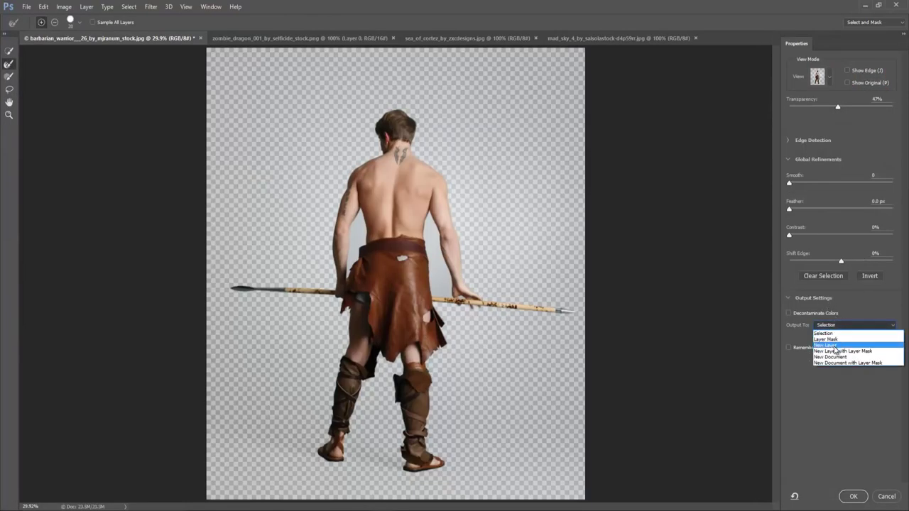
left_click(837, 342)
left_click(853, 496)
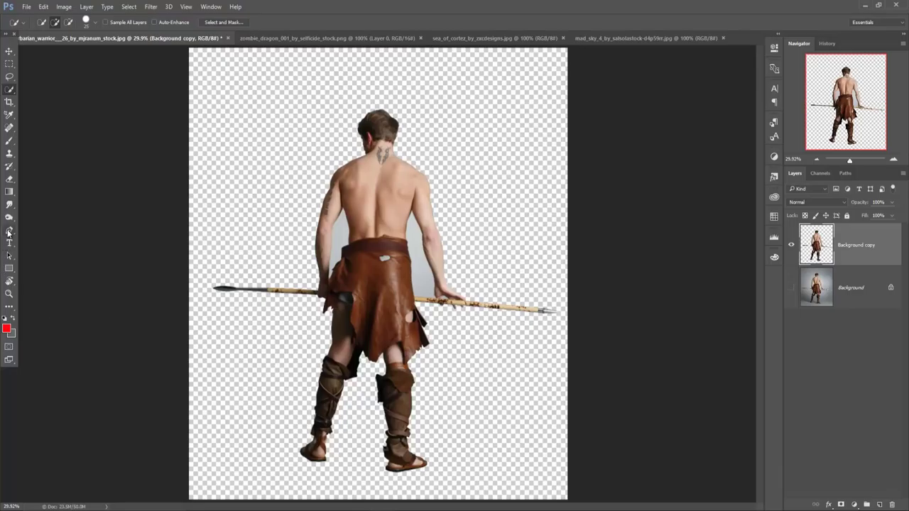
With the Pen Tool, zoom to 200% on the gap between the warrior's arm and back
left_click(8, 232)
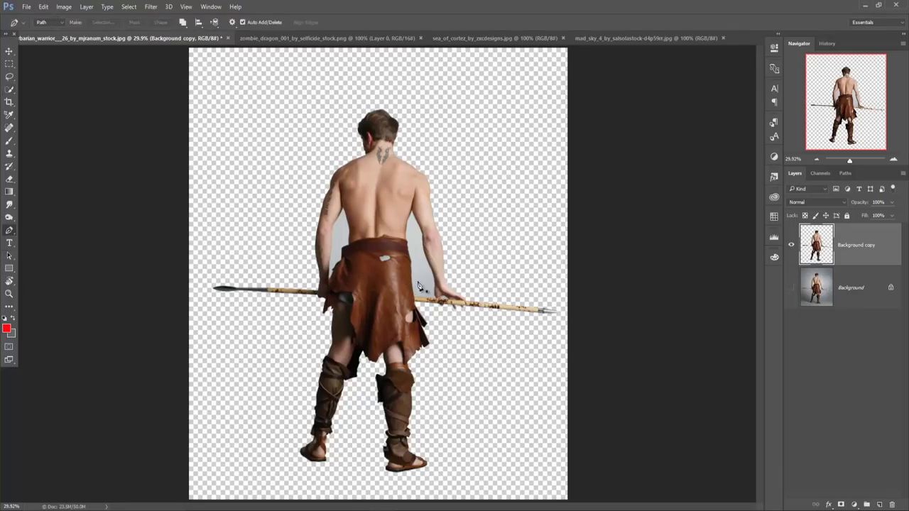
key("ctrl+plus")
key("ctrl+plus")
key("ctrl+plus")
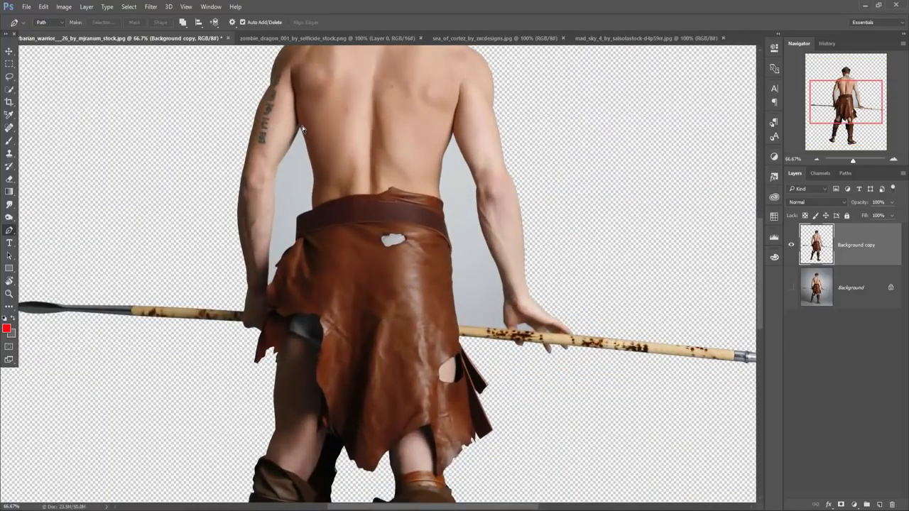
key("ctrl+plus")
key("ctrl+plus")
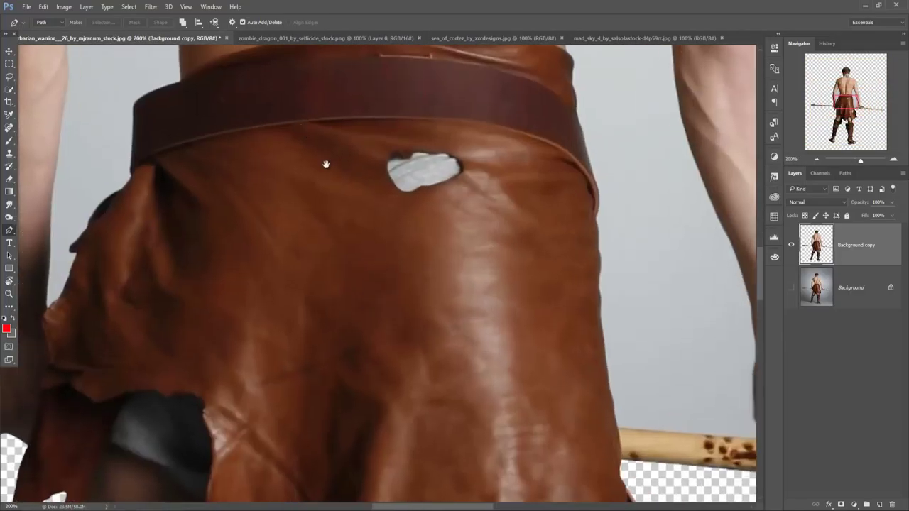
left_click_drag(326, 164, 582, 379)
left_click_drag(475, 221, 475, 282)
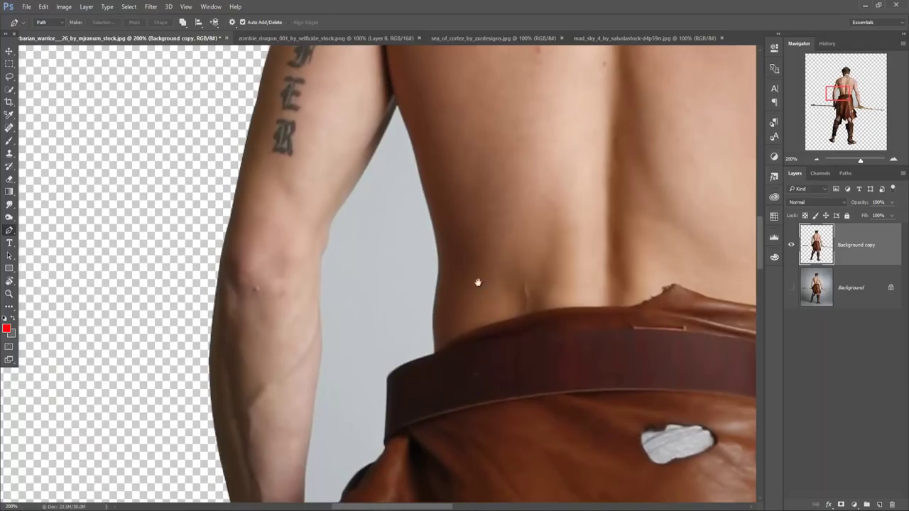
Trace the gap down the inner arm edge and up the leather skirt edge
left_click(394, 104)
left_click_drag(349, 191, 341, 206)
left_click_drag(310, 430, 307, 449)
mouse_move(303, 485)
left_mouse_down()
mouse_move(304, 496)
mouse_move(307, 348)
left_mouse_up()
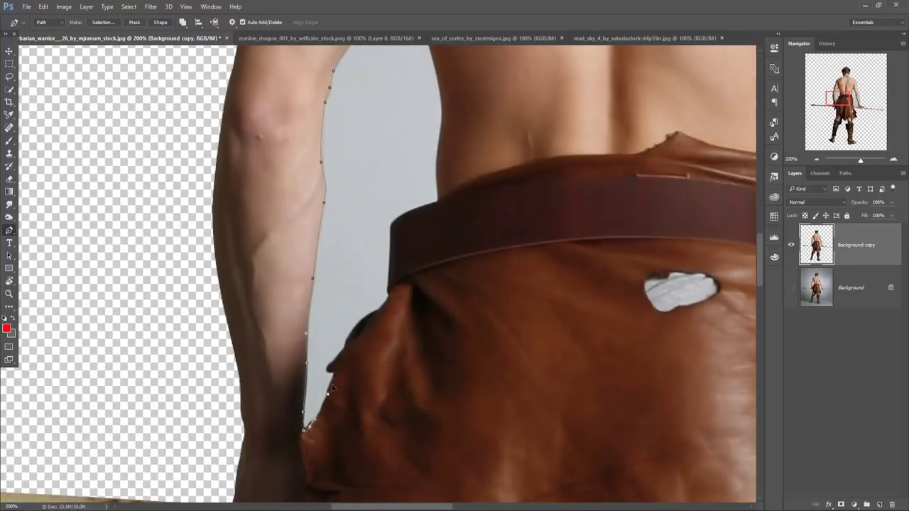
left_click(348, 345)
left_click(358, 330)
left_click(365, 323)
left_click(387, 304)
left_click(391, 292)
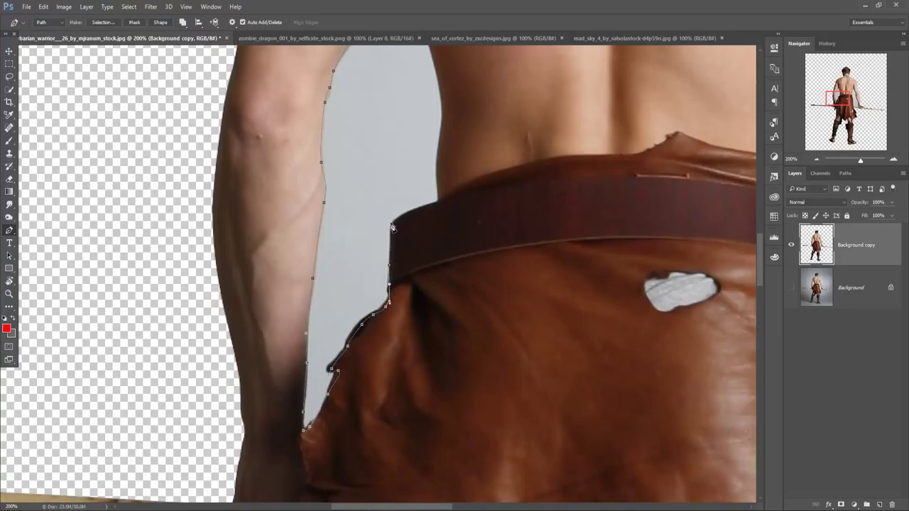
Continue the path along the belt's top edge and torso, refining the curves
left_click(403, 215)
left_click(412, 211)
left_click(424, 208)
left_click(439, 202)
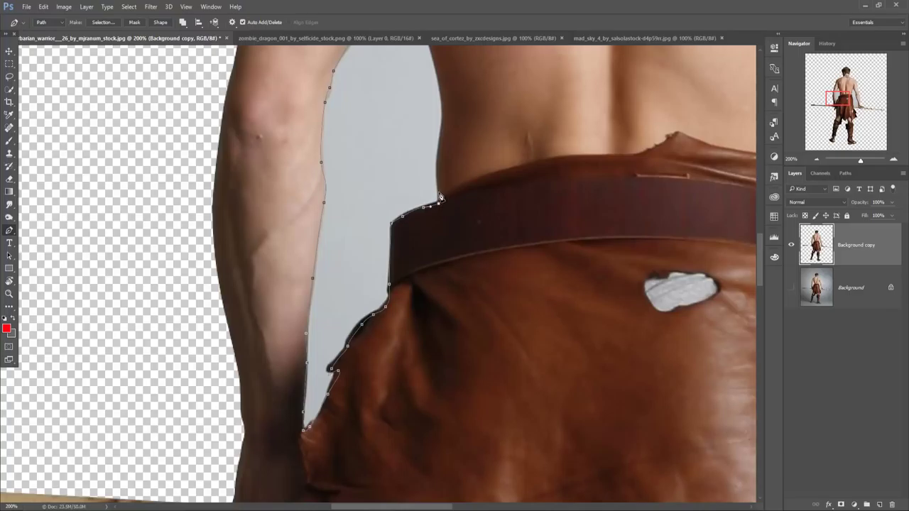
left_click(442, 133)
left_click(441, 156)
left_click_drag(438, 160, 462, 298)
left_click_drag(406, 105, 418, 130)
left_click_drag(427, 177, 425, 162)
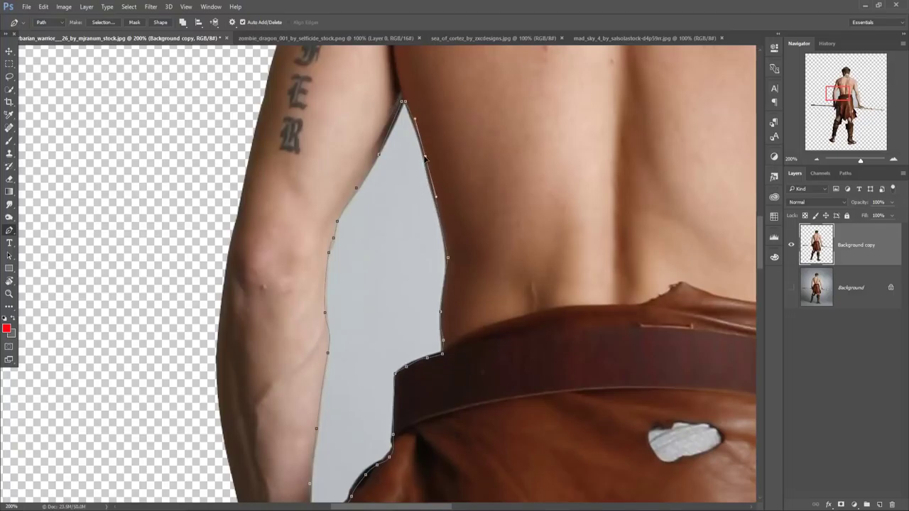
Turn the gap path into a selection and delete the grey backdrop inside it
right_click(405, 168)
left_click(468, 214)
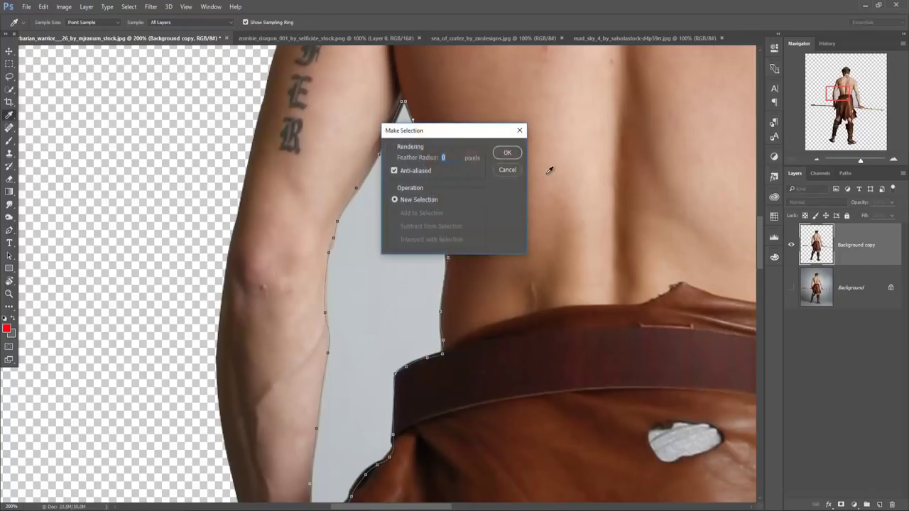
left_click(508, 154)
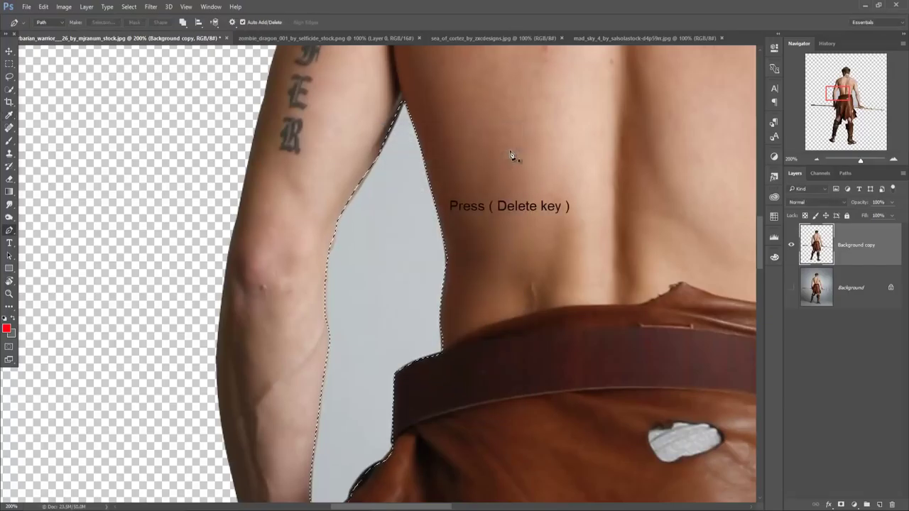
key("Delete")
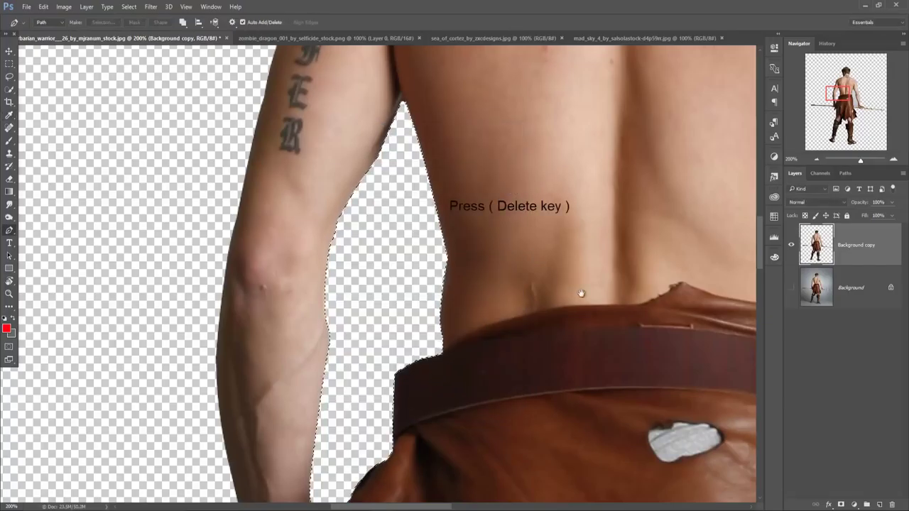
left_click_drag(515, 307, 175, 320)
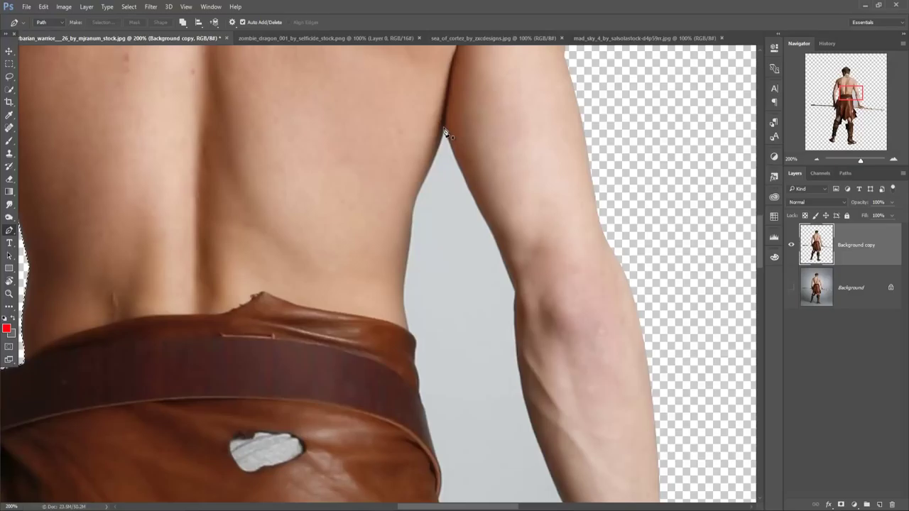
Pen-trace the gap's outline down the back, belt and leather skirt toward the hand
left_click(444, 130)
left_click(406, 298)
left_click(405, 260)
left_click_drag(413, 338, 418, 396)
left_click_drag(426, 426, 426, 438)
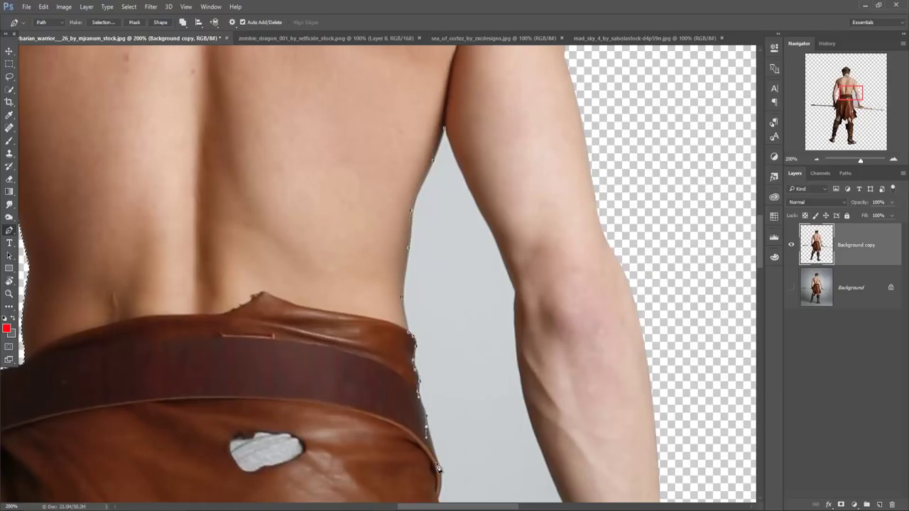
mouse_move(438, 468)
left_mouse_down()
mouse_move(438, 490)
mouse_move(371, 239)
mouse_move(380, 264)
left_mouse_up()
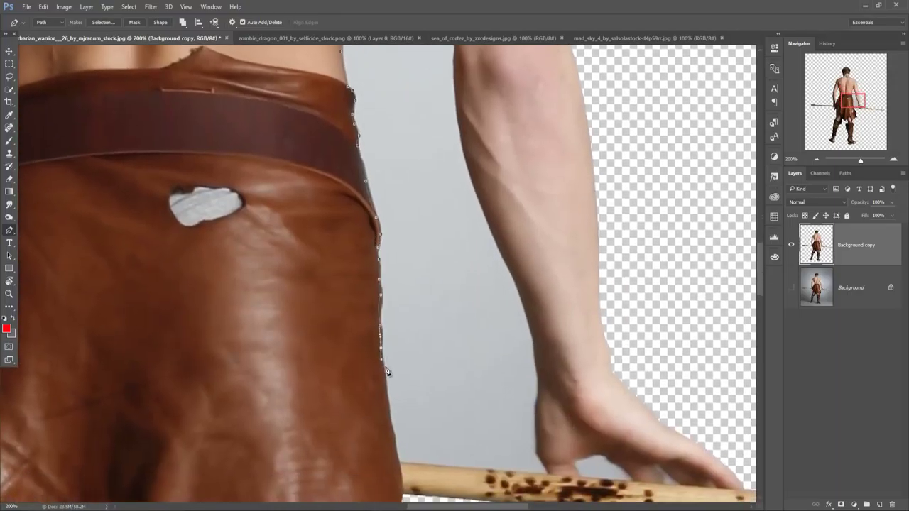
left_click_drag(390, 421, 394, 435)
left_click_drag(537, 439, 541, 421)
Close the path along the inner forearm and upper arm, fitting its curves to the edge
left_click(461, 131)
left_click_drag(484, 194, 480, 204)
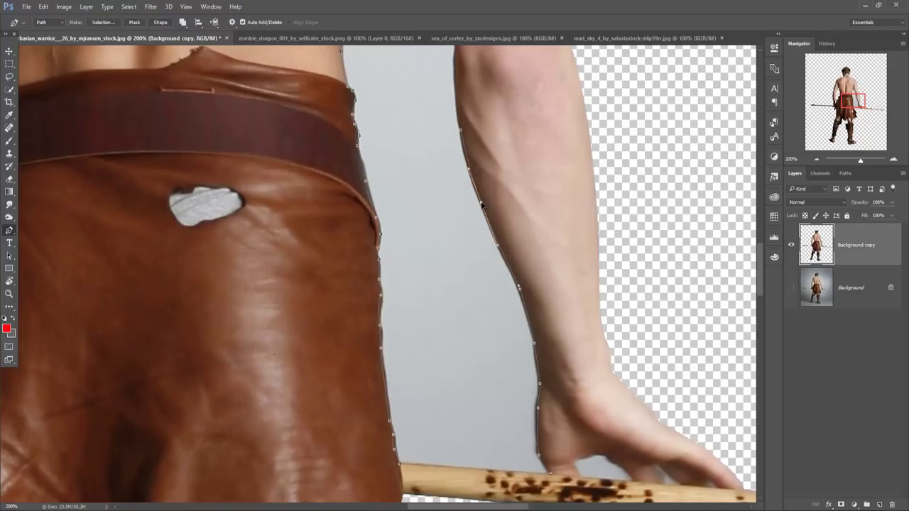
left_click_drag(490, 168, 490, 356)
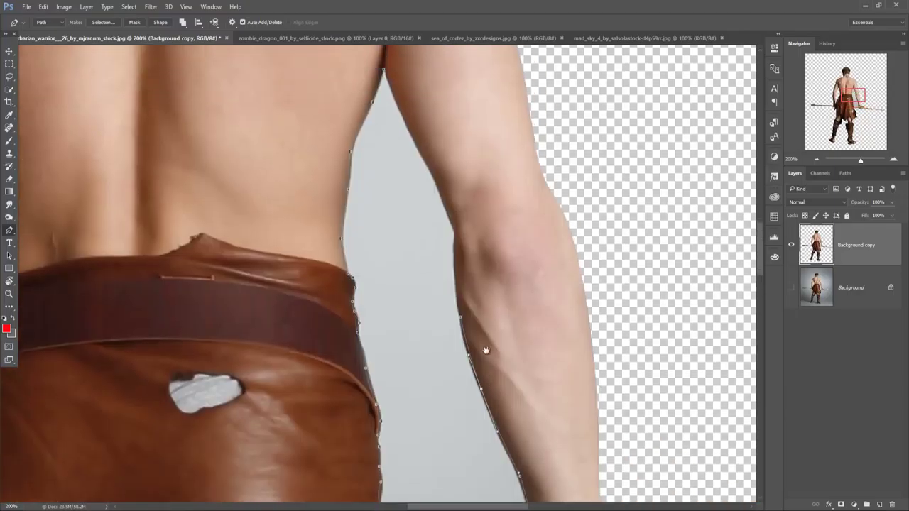
left_click(456, 237)
left_click_drag(454, 265, 455, 267)
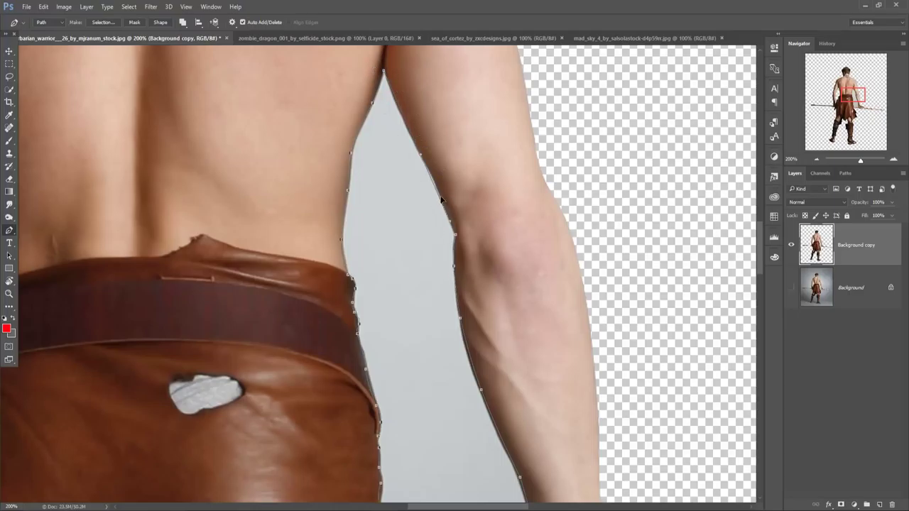
left_click_drag(441, 200, 436, 192)
left_click_drag(403, 121, 402, 121)
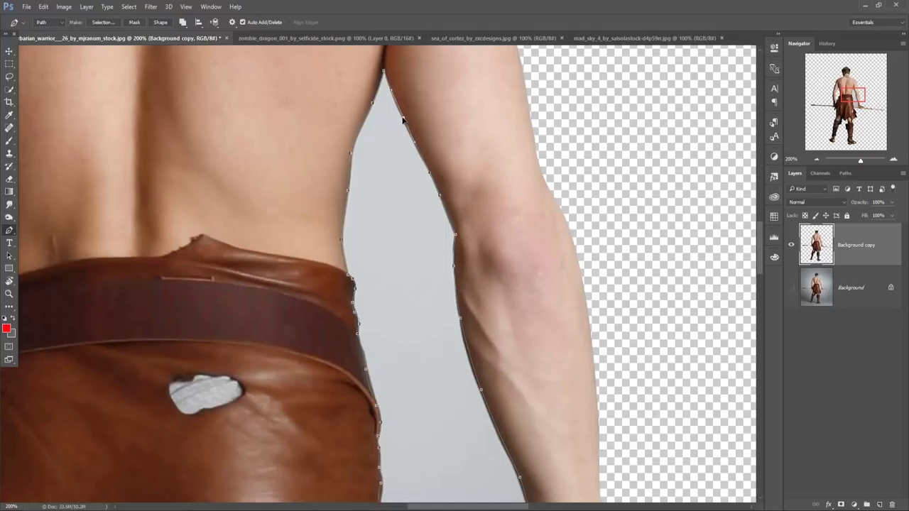
Convert the traced path into a selection and delete the grey gap
right_click(408, 281)
left_click(447, 65)
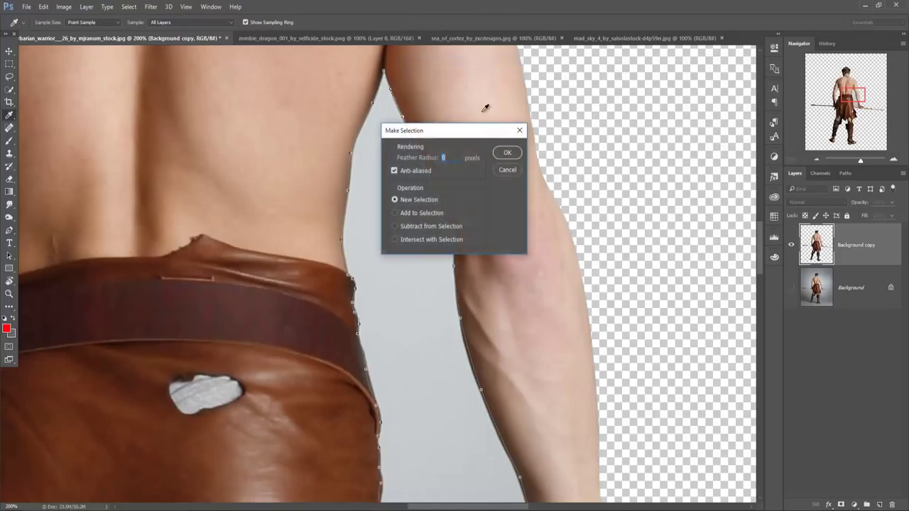
left_click(507, 152)
key("Delete")
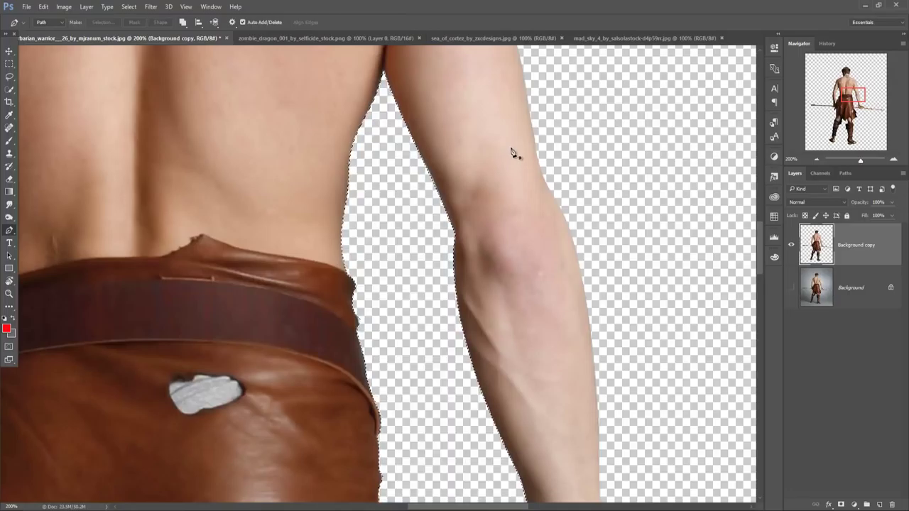
Fit the warrior on screen, deselect, and switch to the Move tool
key("ctrl+0")
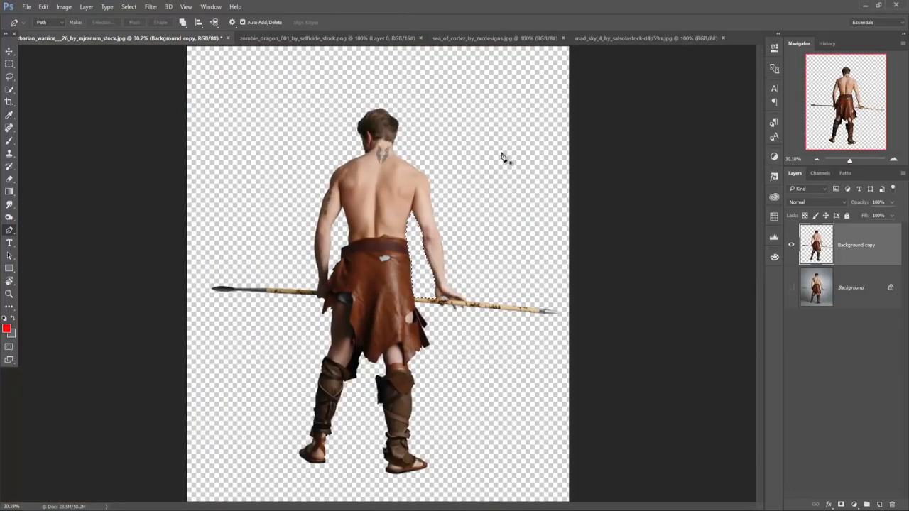
left_click(128, 6)
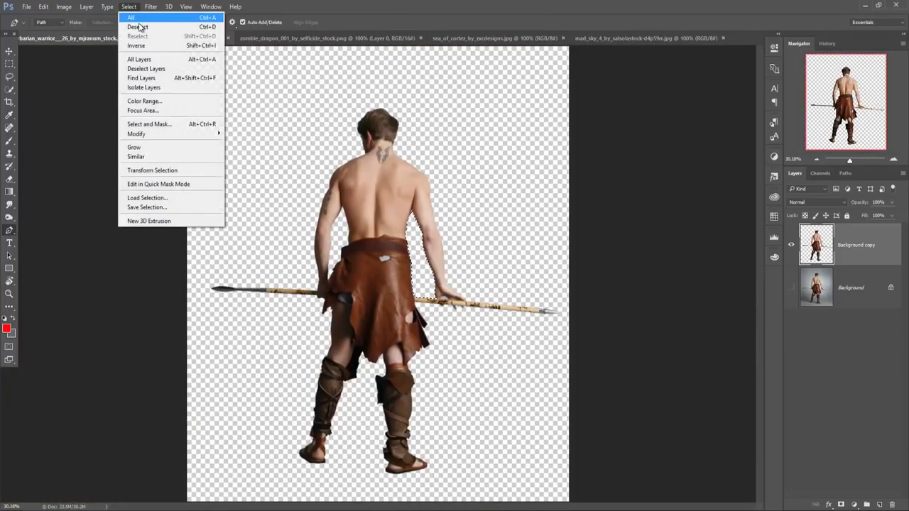
left_click(138, 27)
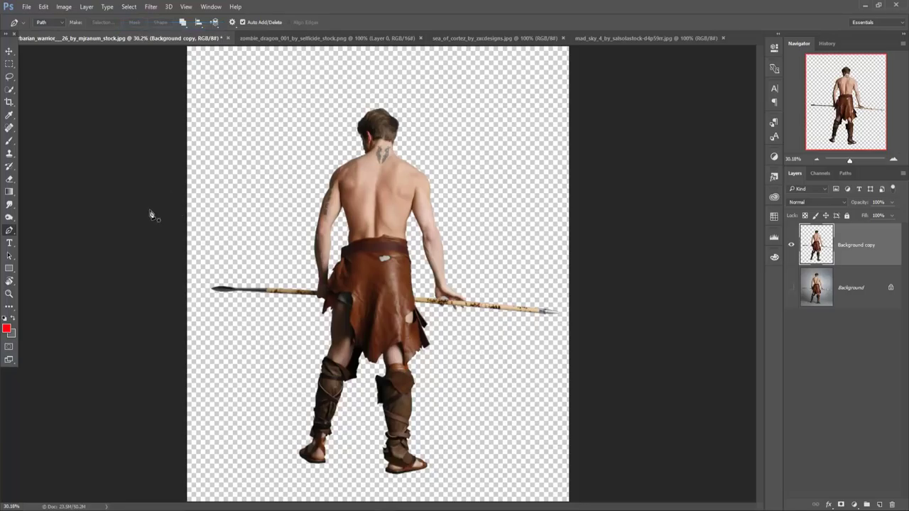
left_click(9, 51)
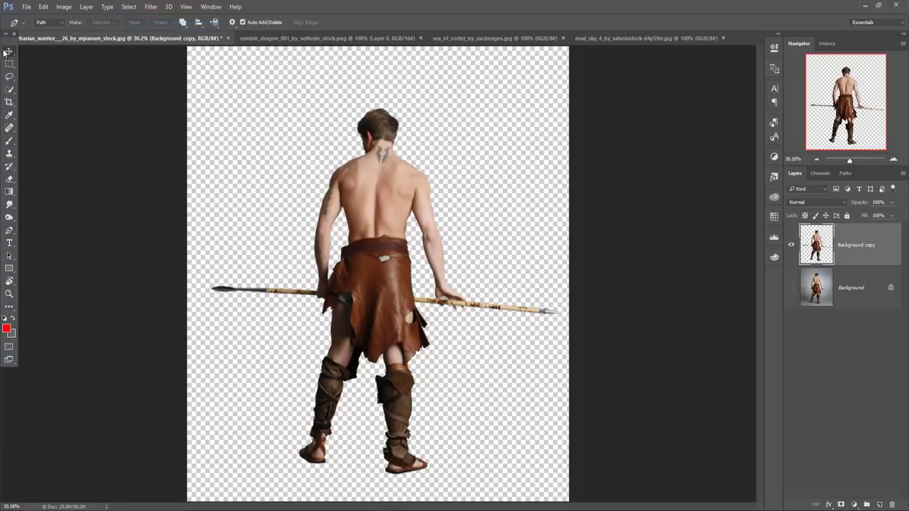
left_click(26, 6)
Create a new document from the 1280 × 720 px preset
left_click(33, 18)
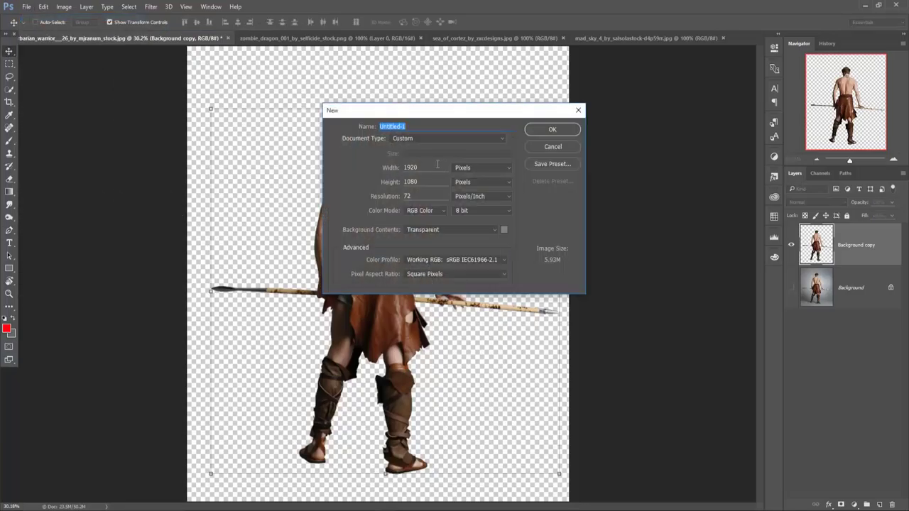
left_click(481, 140)
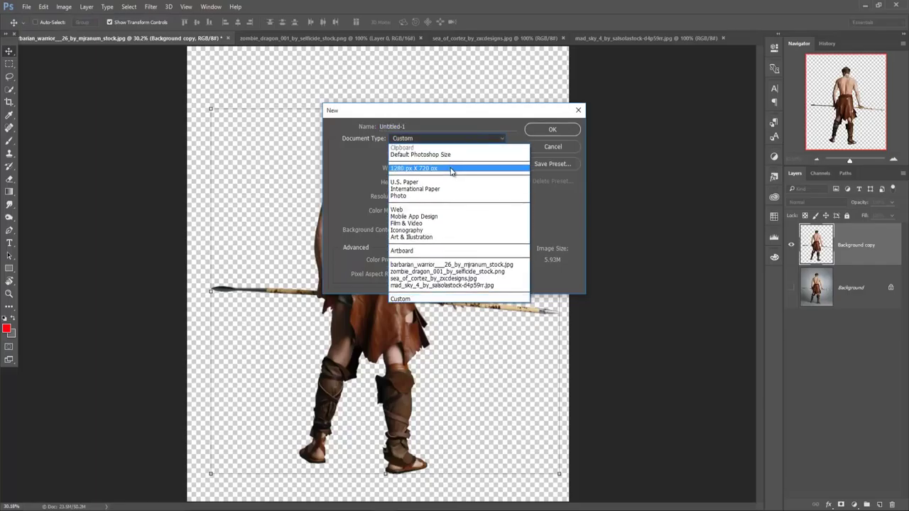
left_click(507, 158)
left_click(552, 130)
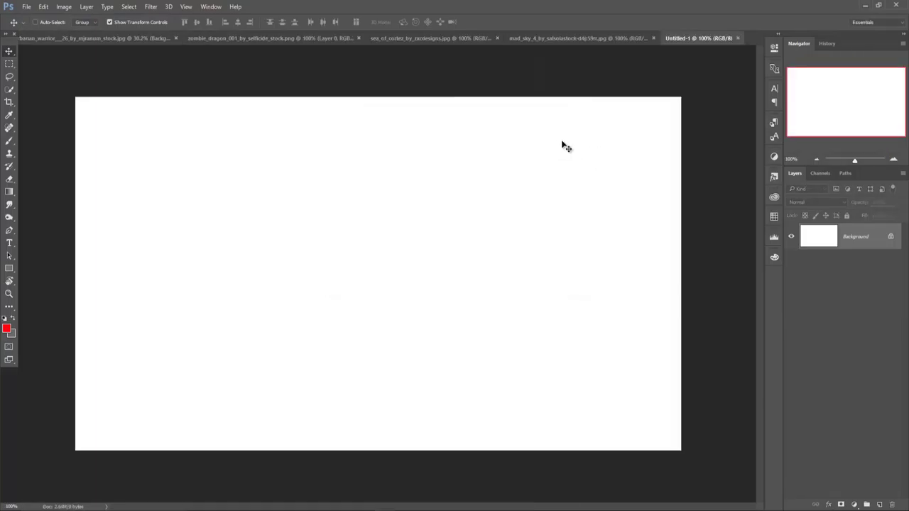
Crop the canvas into a taller, narrower portrait shape with a white background colour
left_click(9, 102)
left_click_drag(76, 273, 212, 278)
left_click_drag(213, 278, 218, 284)
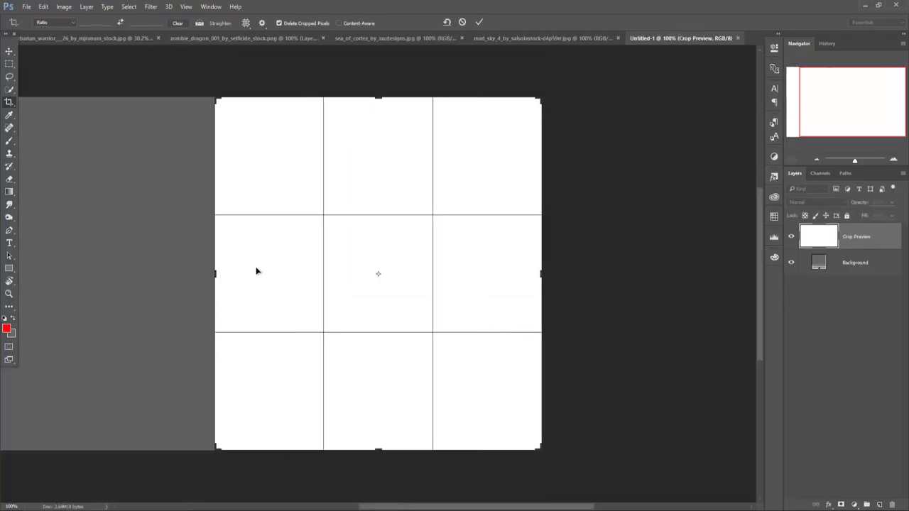
left_click_drag(379, 97, 377, 82)
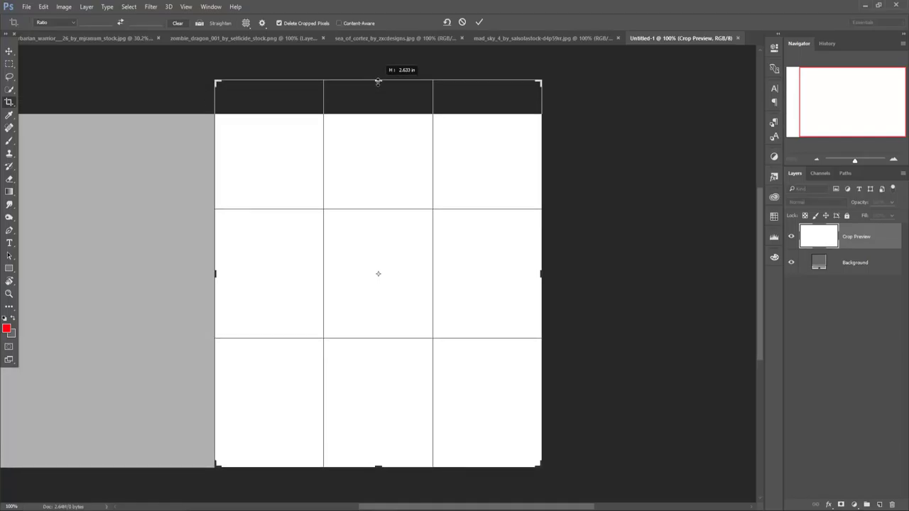
left_click(12, 333)
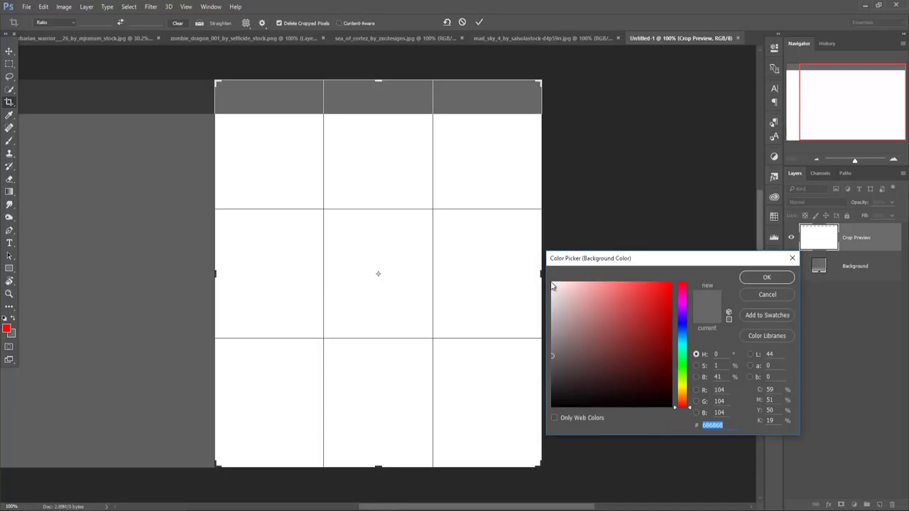
left_click(551, 283)
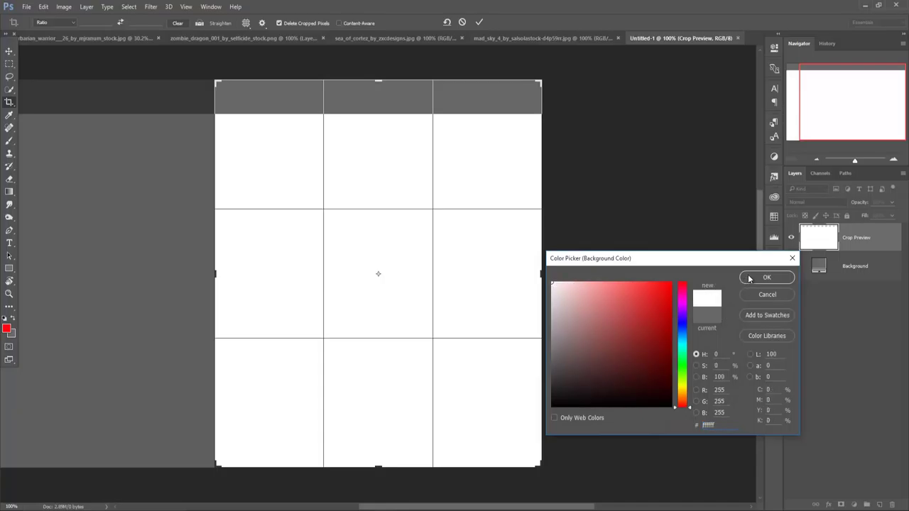
left_click(749, 279)
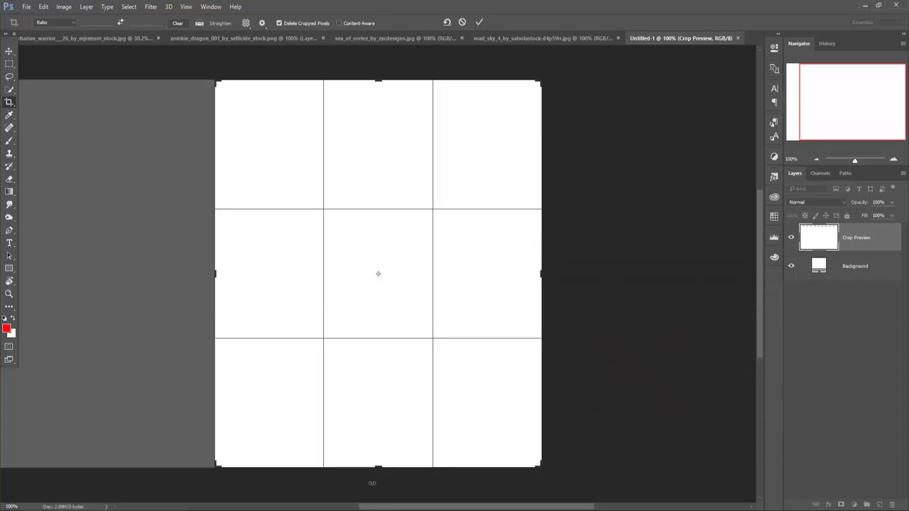
left_click_drag(381, 508, 353, 508)
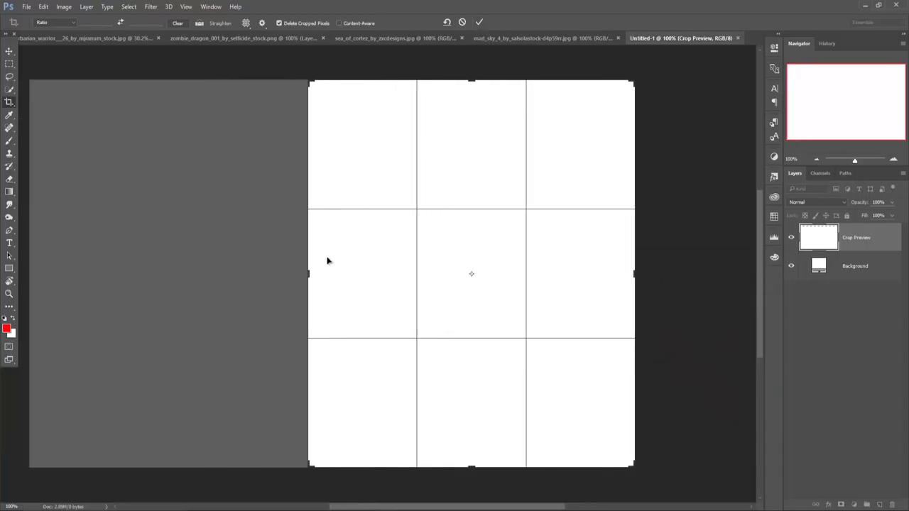
left_click_drag(308, 273, 299, 275)
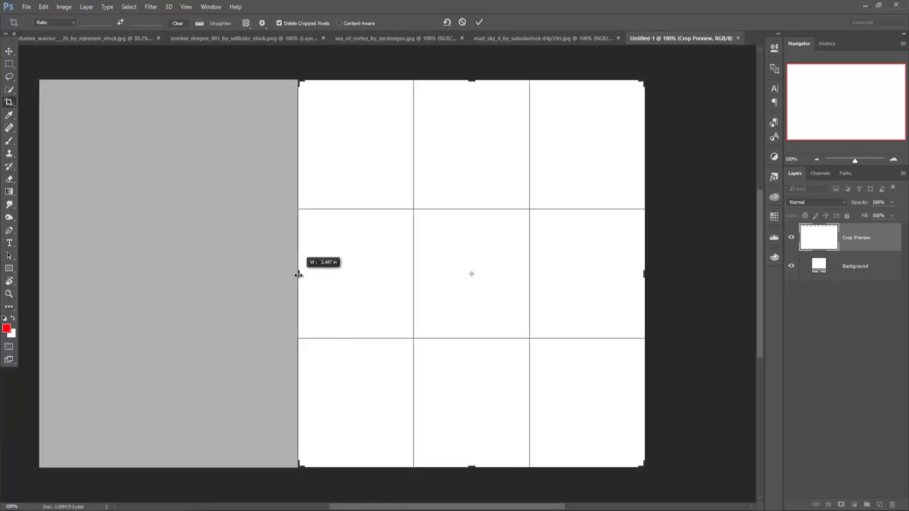
left_click_drag(298, 275, 300, 275)
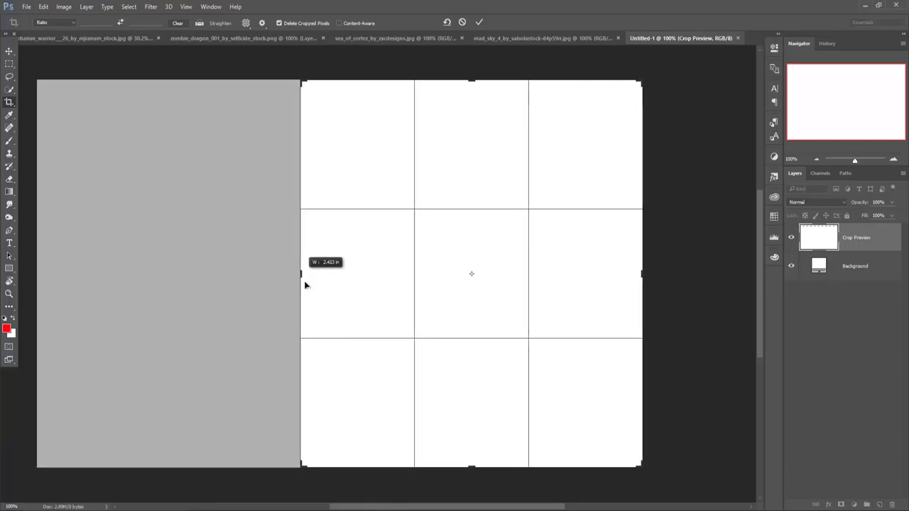
left_click(477, 22)
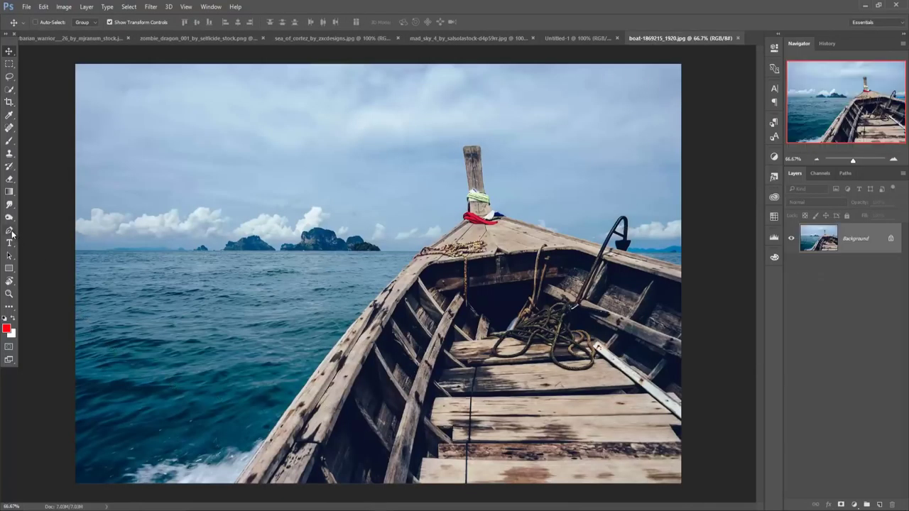
With the Pen tool active, inspect the boat's traced outline at 100% zoom
left_click(11, 231)
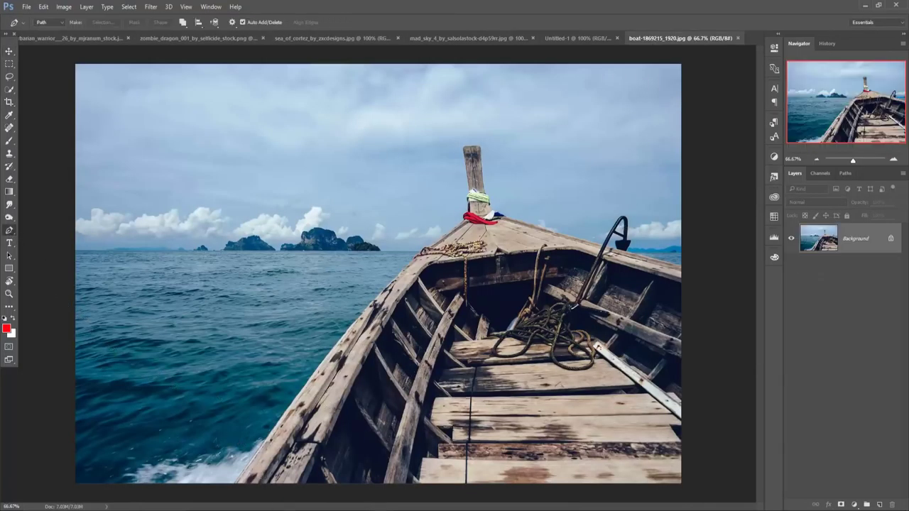
key("ctrl+plus")
scroll(326, 357, "left", 10)
scroll(694, 298, "right", 10)
scroll(695, 298, "down", 5)
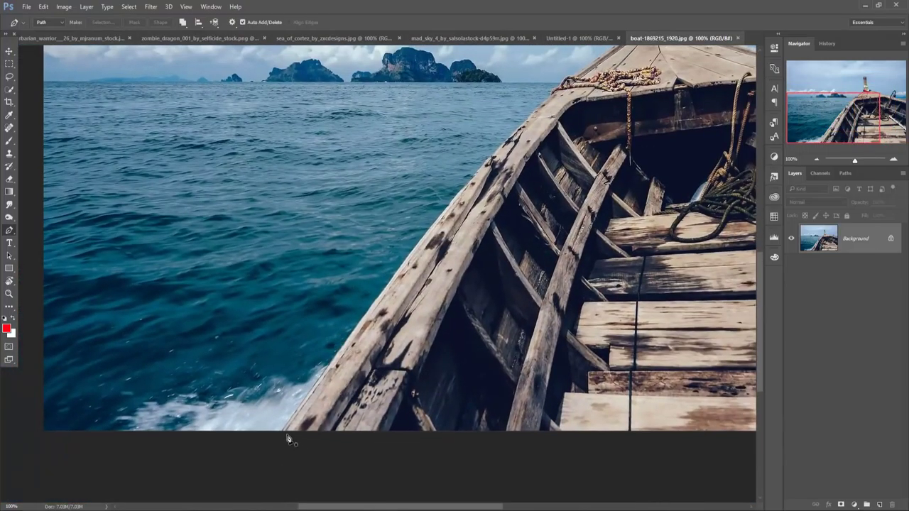
scroll(288, 439, "up", 5)
scroll(346, 420, "right", 3)
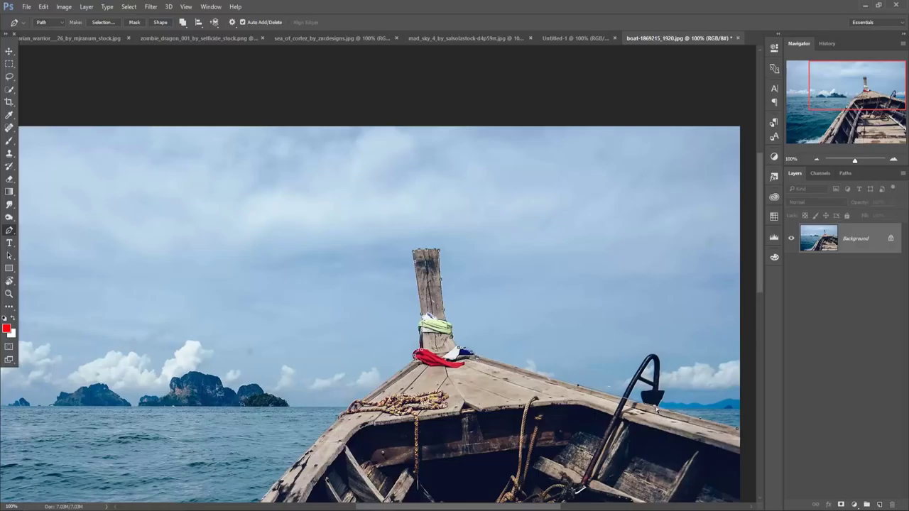
scroll(514, 313, "right", 3)
scroll(513, 312, "down", 2)
scroll(442, 417, "down", 3)
scroll(136, 411, "left", 5)
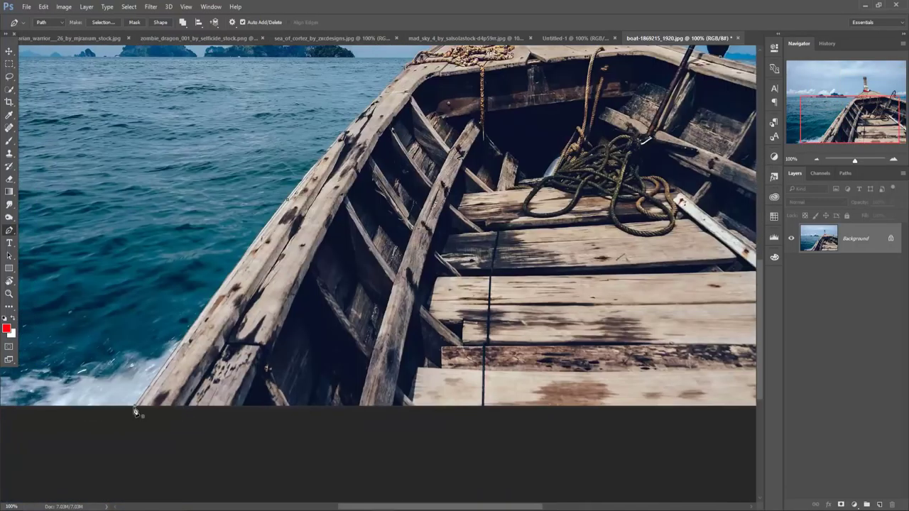
scroll(136, 412, "up", 1)
Fit the boat photo in view and make a selection from the bow path
key("ctrl+0")
right_click(511, 93)
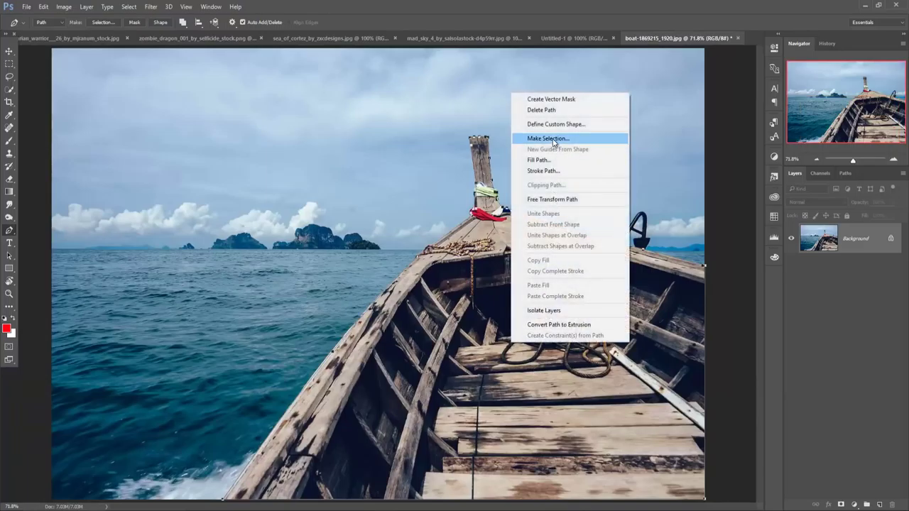
left_click(553, 139)
left_click(508, 153)
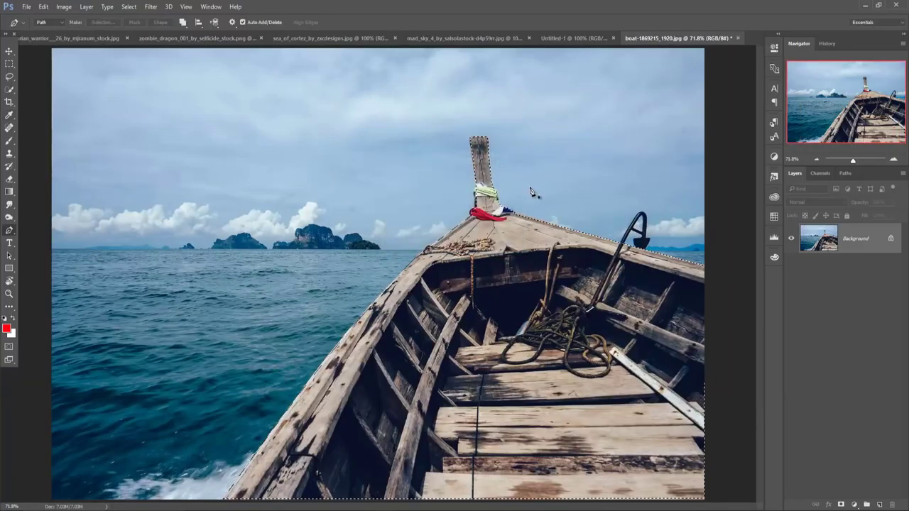
Drag the selected boat from its floating window into Untitled-1 as a new layer
key("v")
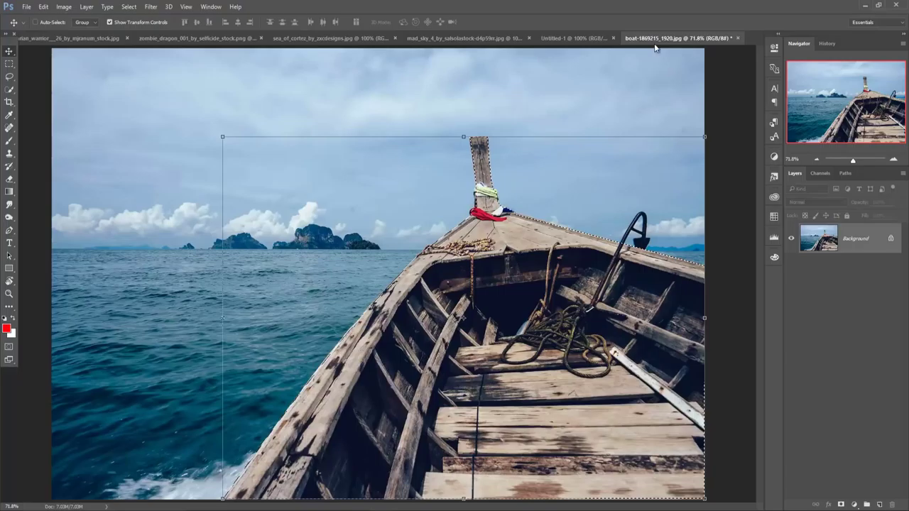
left_click_drag(678, 38, 651, 74)
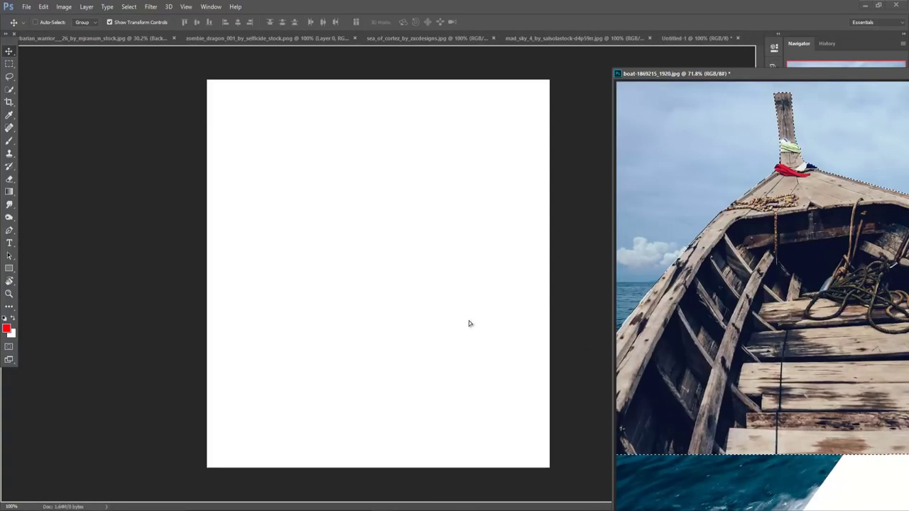
left_click_drag(896, 431, 468, 320)
left_click_drag(762, 74, 424, 91)
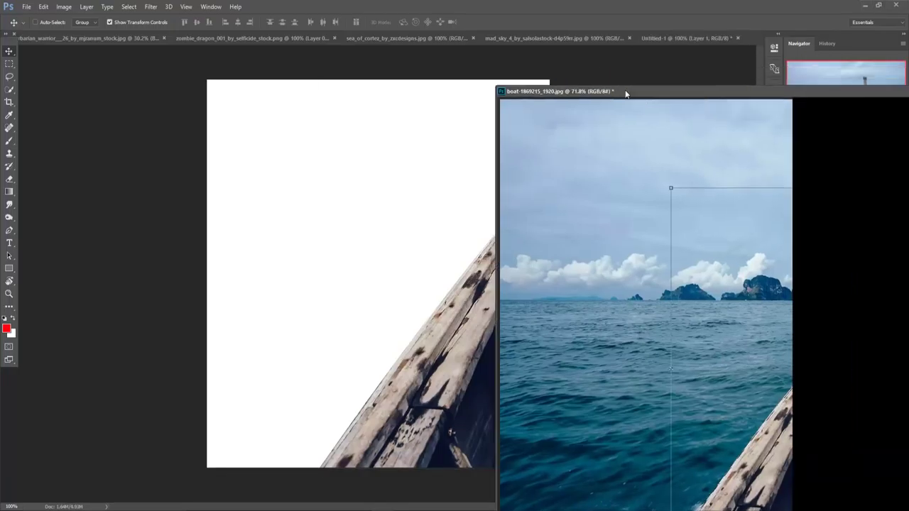
left_click_drag(805, 92, 537, 142)
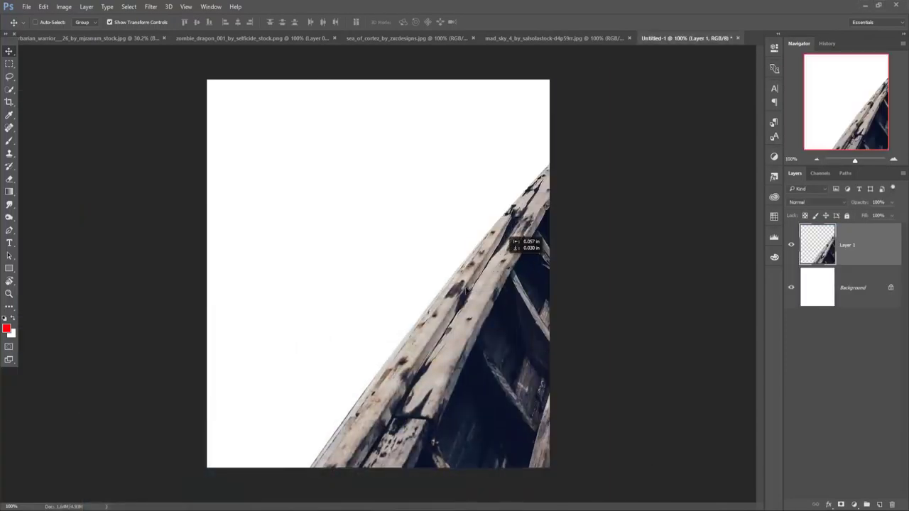
Scale the boat to about 28%, set it at the canvas bottom, and tilt it 2.7°
left_click_drag(514, 241, 506, 245)
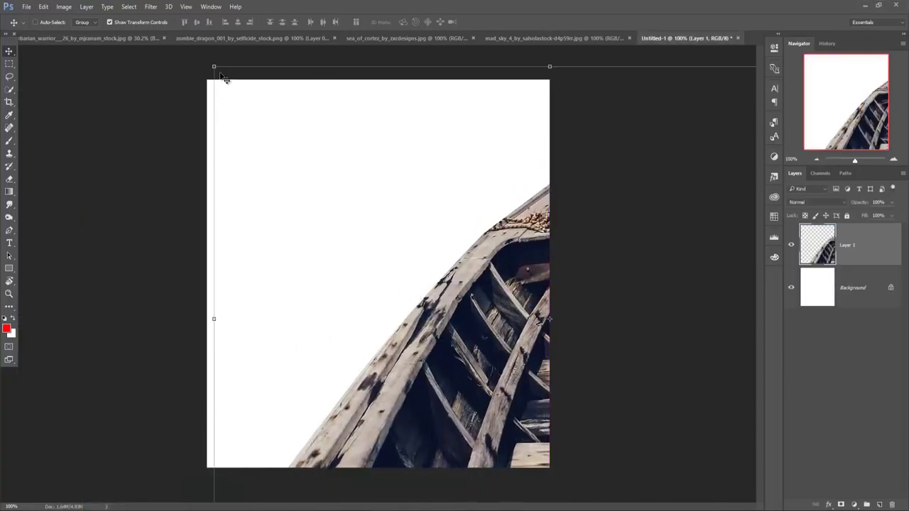
mouse_move(213, 65)
left_mouse_down()
mouse_move(365, 227)
mouse_move(412, 243)
left_mouse_up()
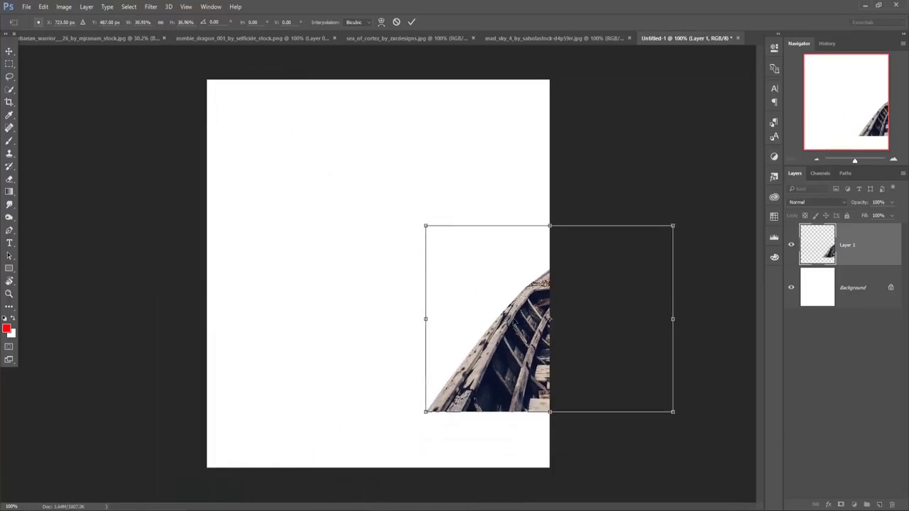
left_click_drag(524, 330, 335, 387)
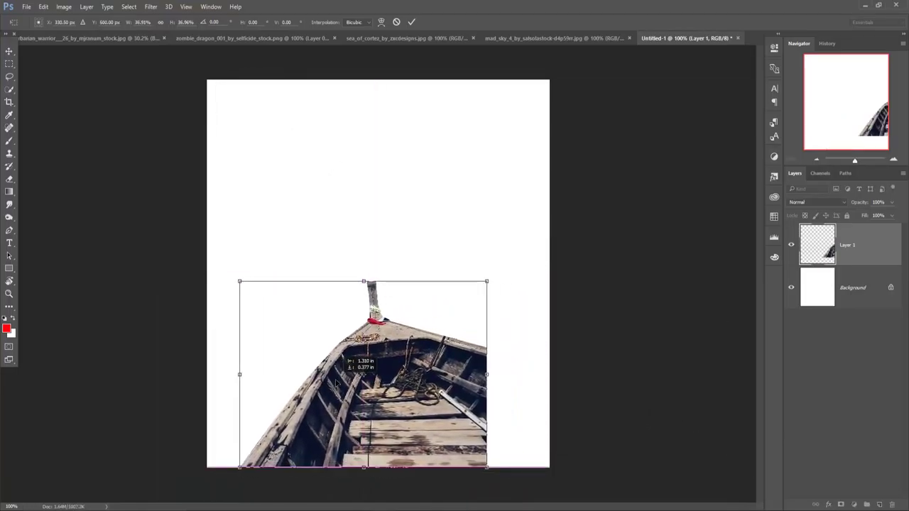
left_click_drag(240, 282, 268, 303)
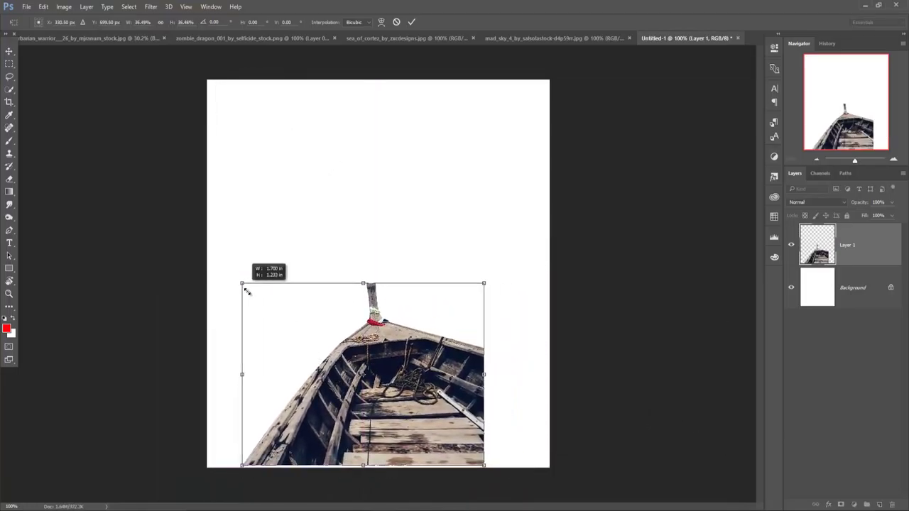
left_click_drag(408, 384, 395, 415)
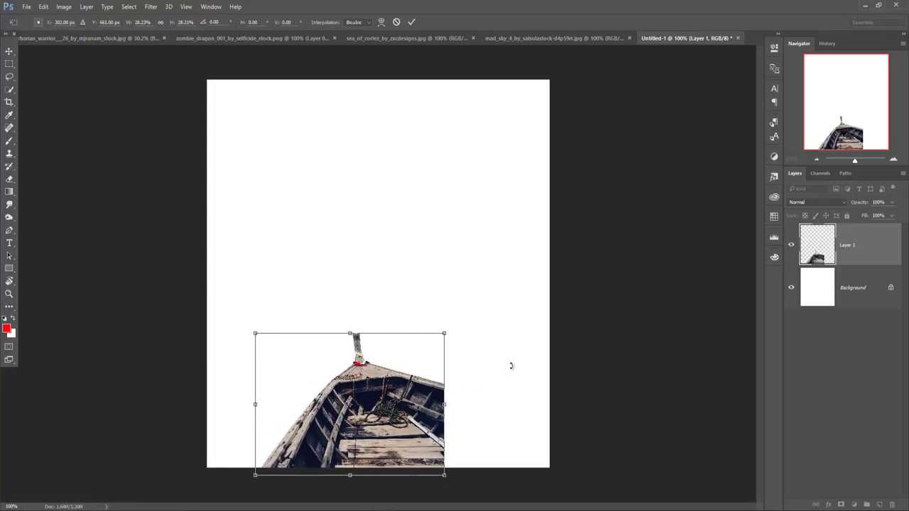
left_click_drag(477, 325, 480, 331)
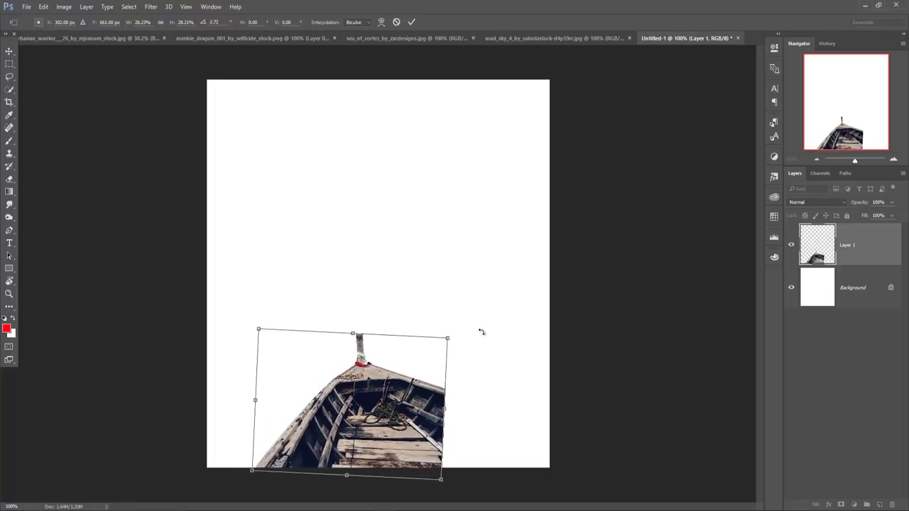
left_click(411, 22)
Duplicate Layer 1, flip the copy horizontally, and overlap it with the original
right_click(845, 255)
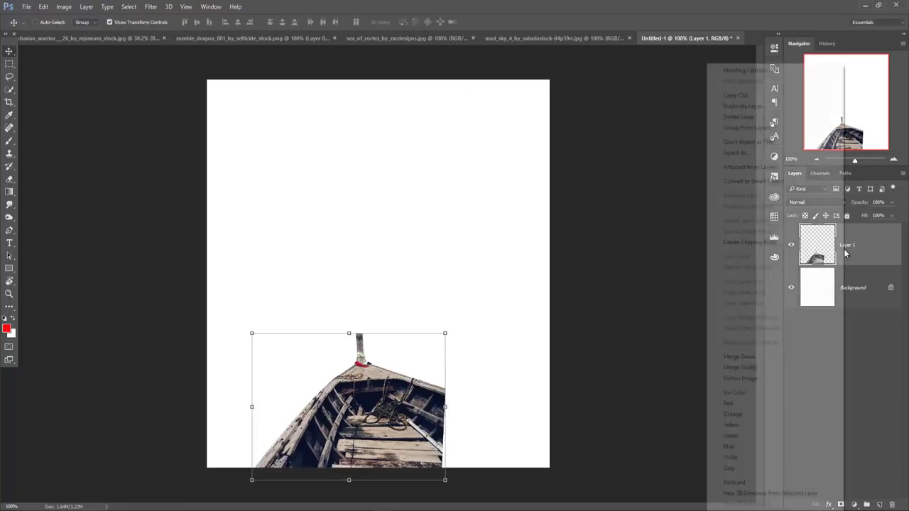
left_click(743, 106)
left_click(540, 157)
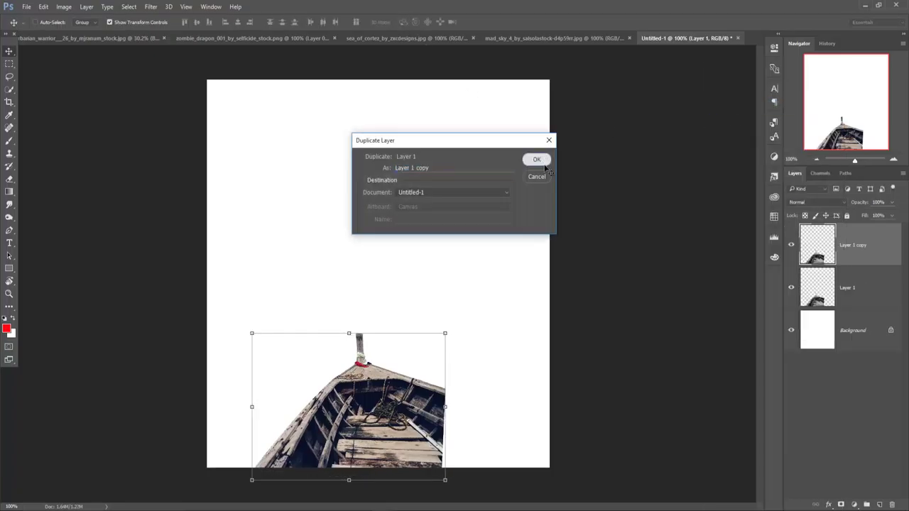
left_click(43, 6)
mouse_move(56, 208)
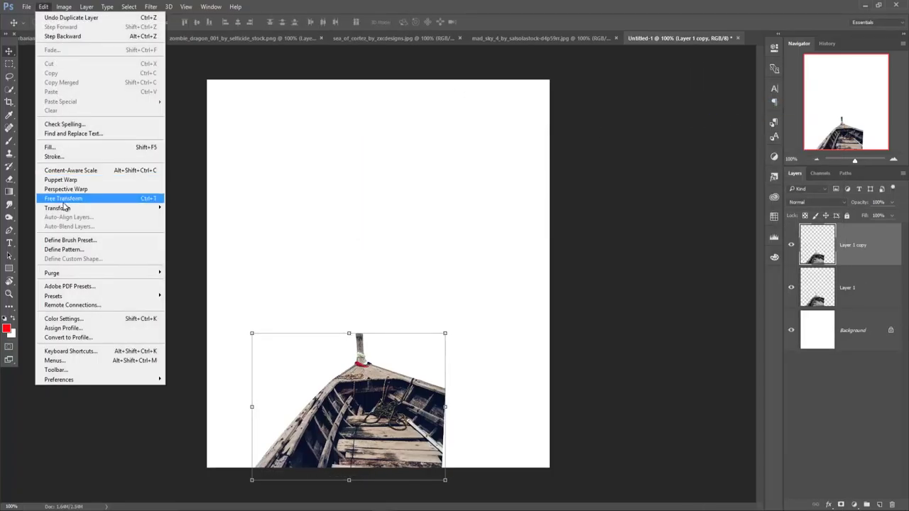
left_click(206, 313)
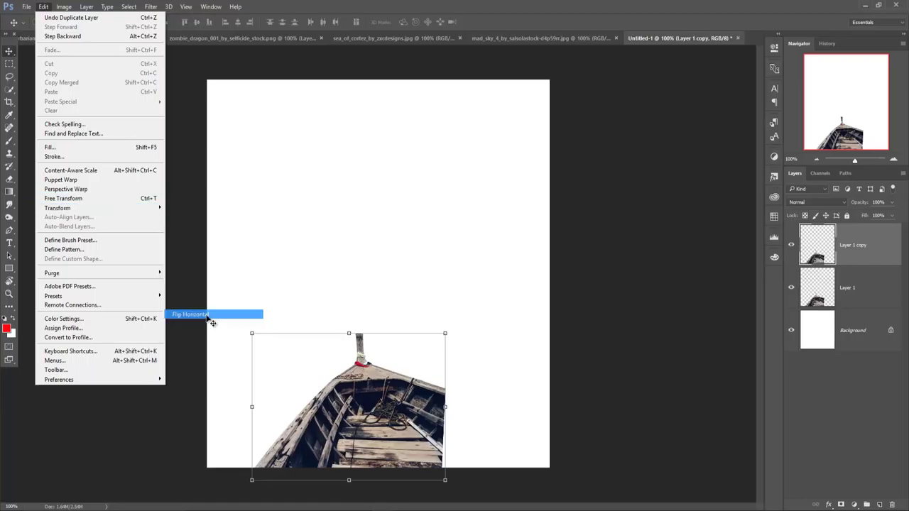
left_click_drag(353, 410, 364, 416)
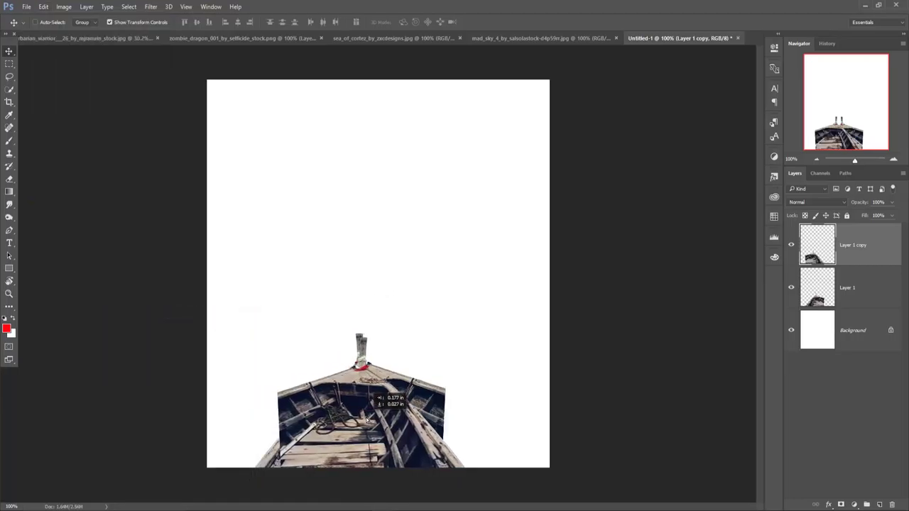
Rotate the mirrored copy about -3.5° and shift it right to widen the bow
key("ctrl+t")
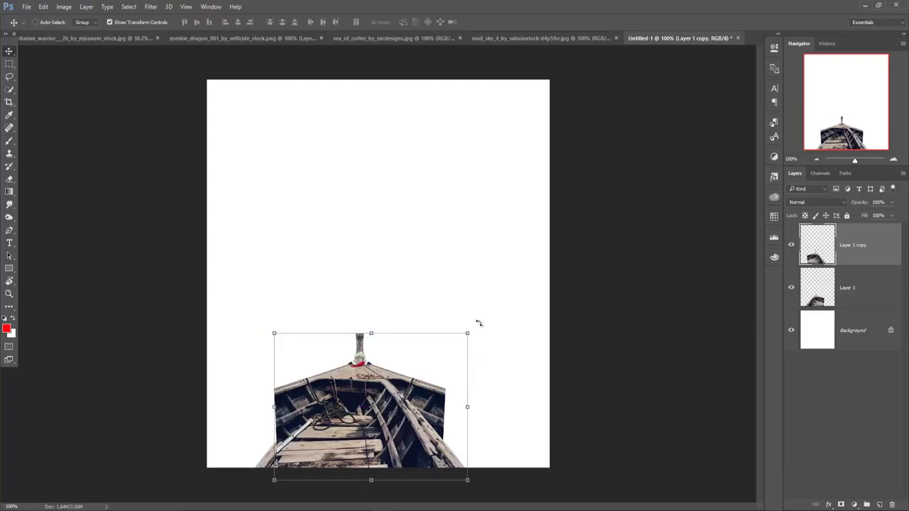
left_click_drag(473, 320, 453, 301)
mouse_move(418, 403)
left_mouse_down()
mouse_move(465, 410)
mouse_move(429, 395)
left_mouse_up()
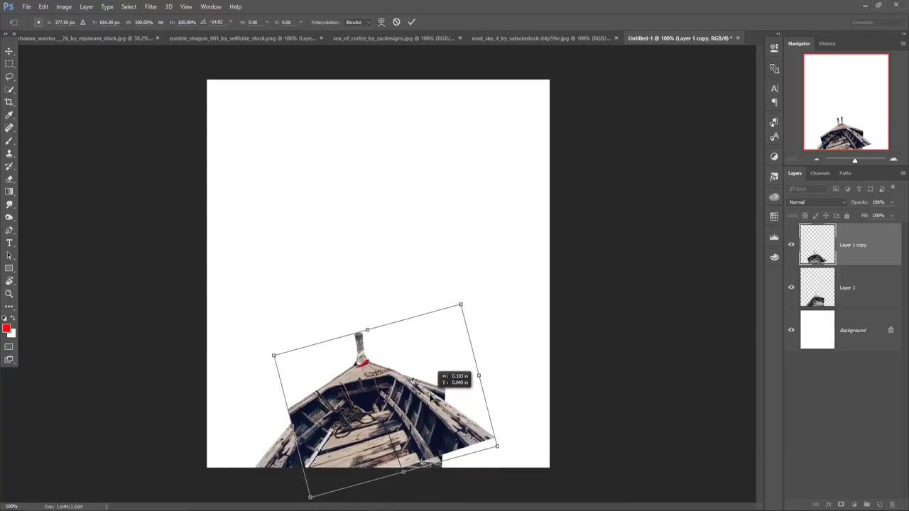
left_click_drag(441, 388, 442, 386)
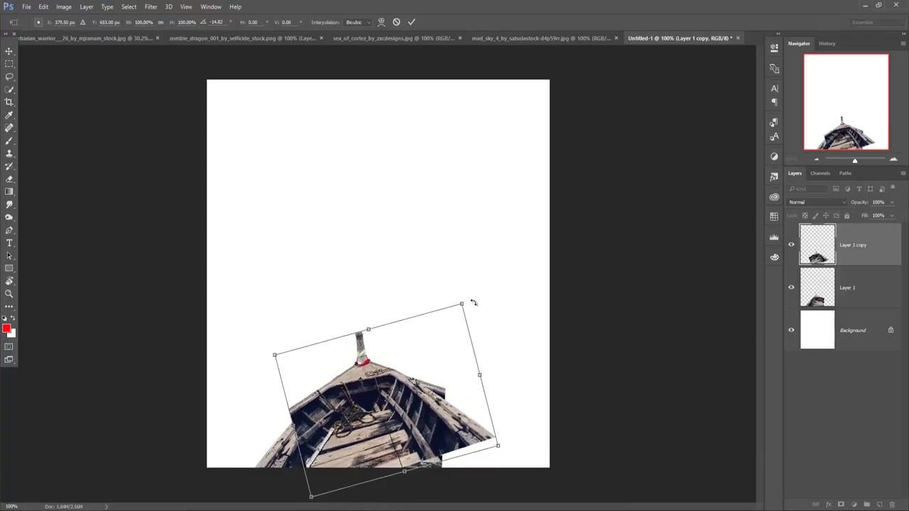
left_click_drag(473, 302, 489, 305)
left_click_drag(436, 378, 450, 394)
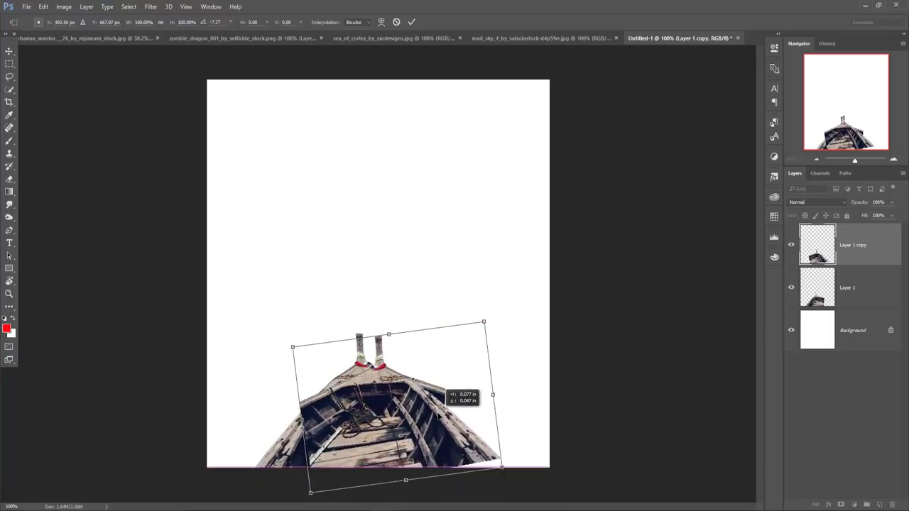
left_click_drag(437, 416, 440, 416)
left_click_drag(509, 315, 514, 326)
left_click(416, 21)
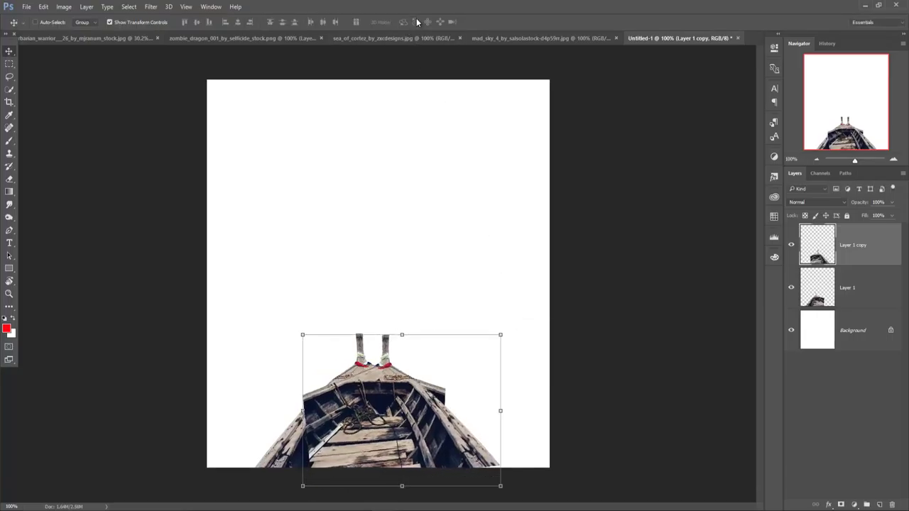
Mask Layer 1 copy and paint out its duplicate post and rough left-bow edge with a 60 px soft brush
left_click(840, 504)
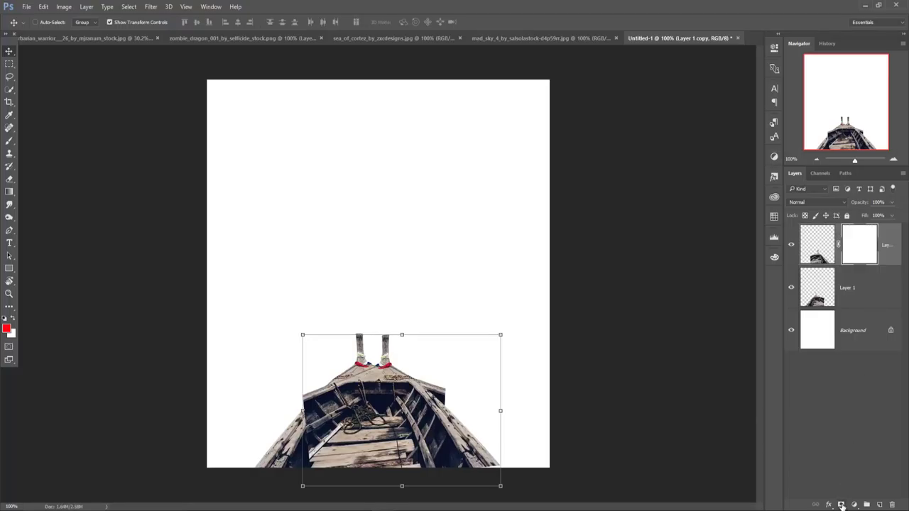
left_click(11, 143)
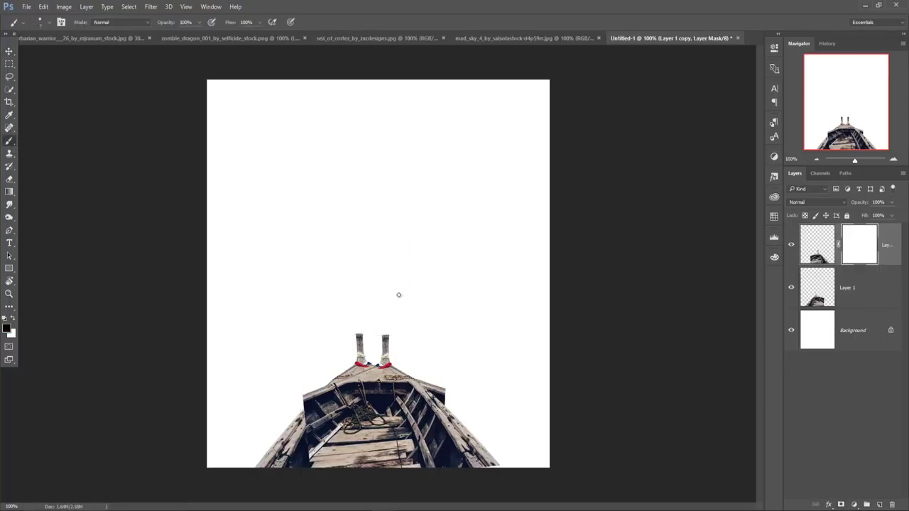
key("bracketright")
key("bracketright")
key("bracketright")
key("bracketright")
key("bracketright")
key("bracketright")
key("bracketleft")
key("bracketleft")
key("bracketleft")
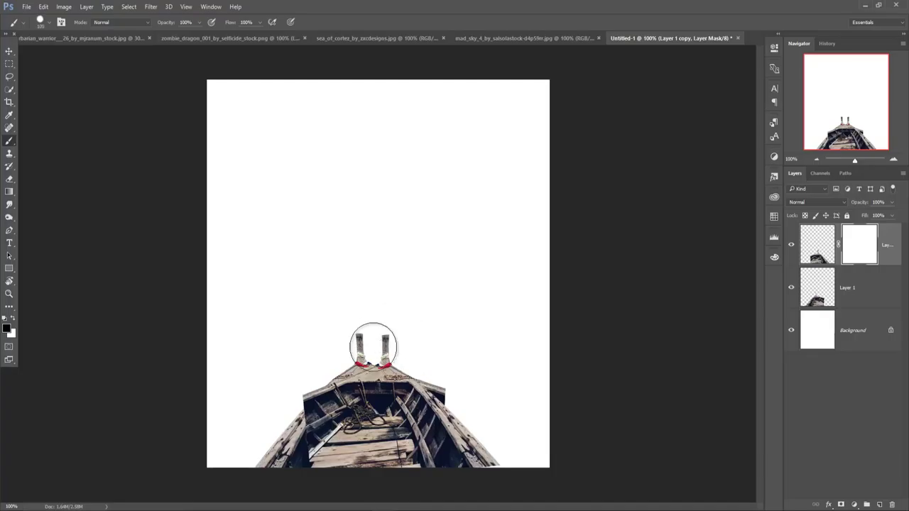
left_click_drag(365, 337, 384, 345)
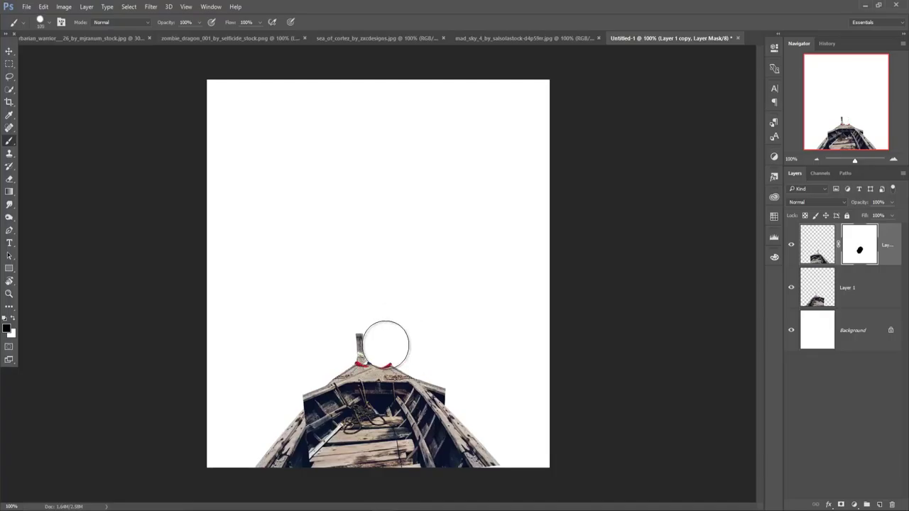
left_click(48, 23)
left_click(64, 92)
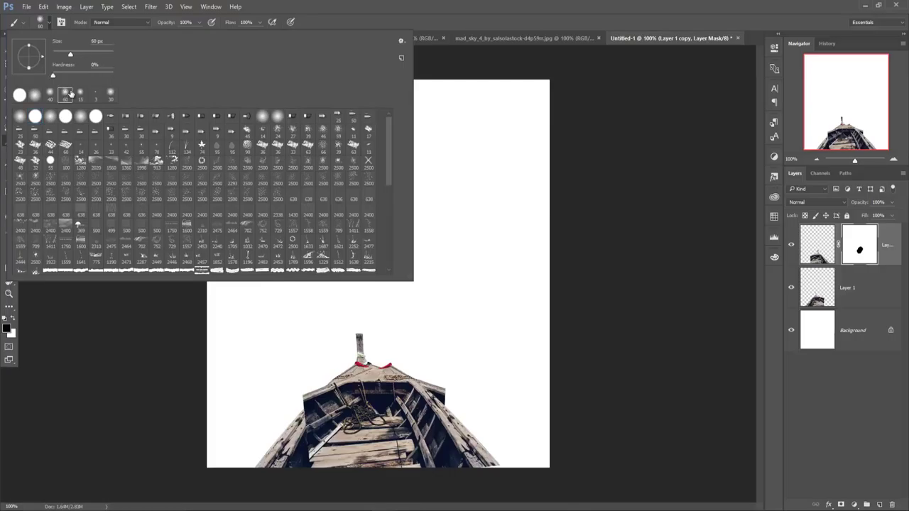
key("Return")
mouse_move(354, 367)
left_mouse_down()
mouse_move(339, 399)
mouse_move(390, 410)
mouse_move(403, 360)
left_mouse_up()
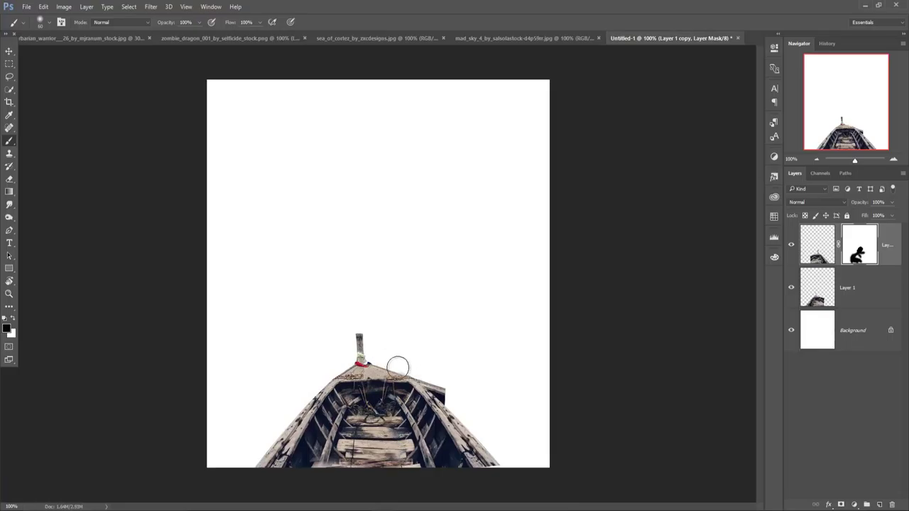
Add a mask to Layer 1 and paint out the patch at the boat's right edge
left_click(856, 292)
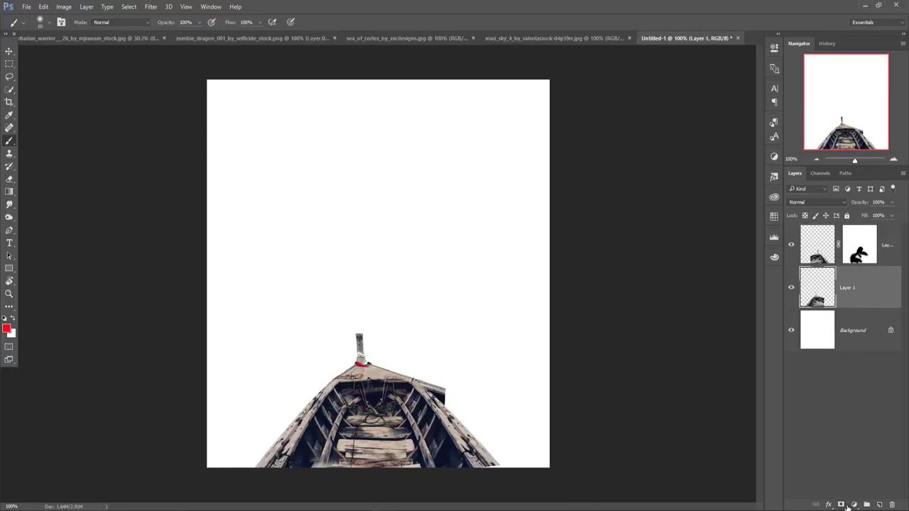
left_click(841, 504)
left_click_drag(461, 398, 446, 379)
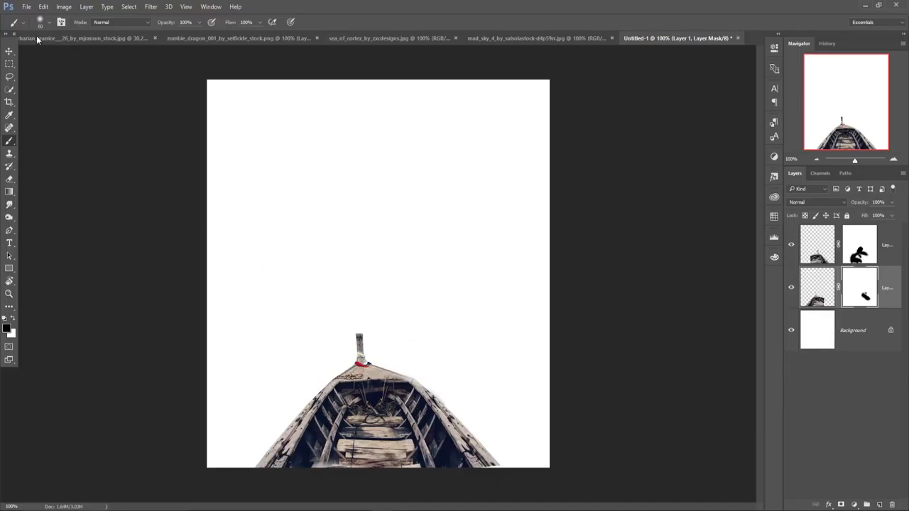
key("v")
left_click(44, 7)
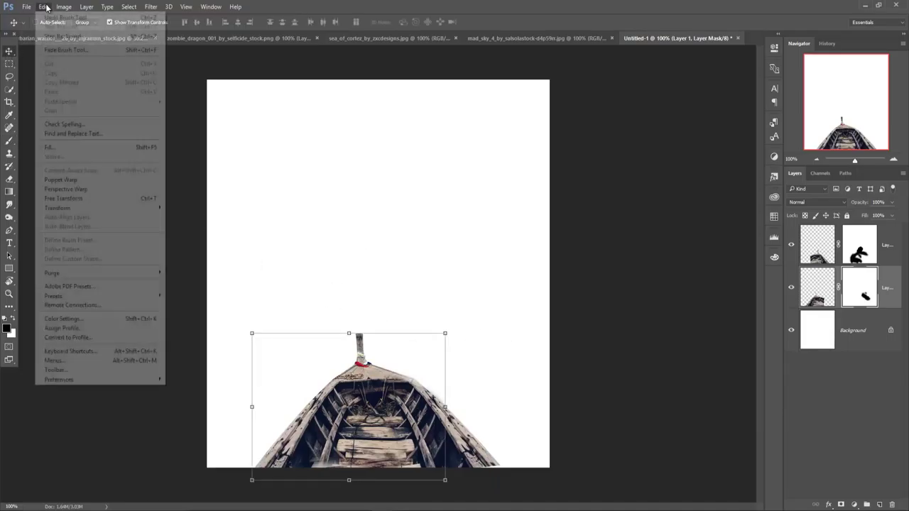
mouse_move(99, 208)
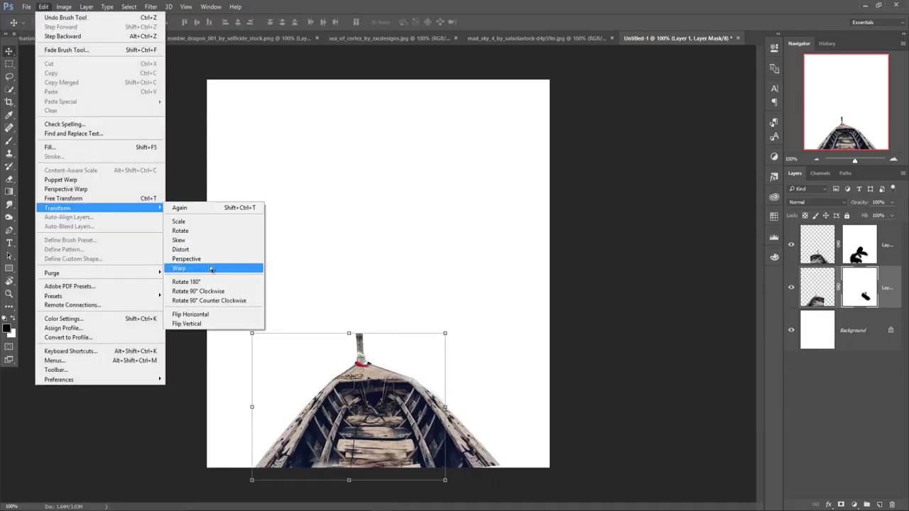
Warp the top of the boat on Layer 1 and commit it
left_click(211, 269)
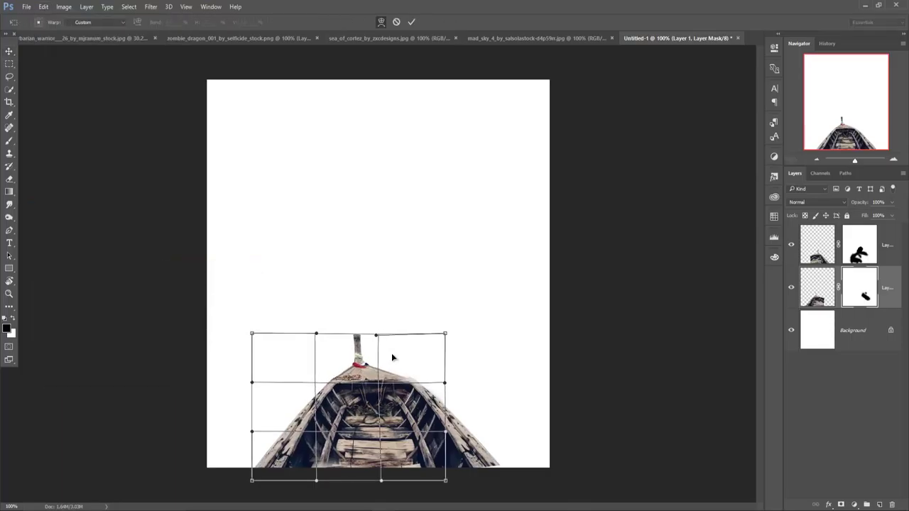
mouse_move(368, 342)
left_mouse_down()
mouse_move(363, 334)
mouse_move(363, 345)
left_mouse_up()
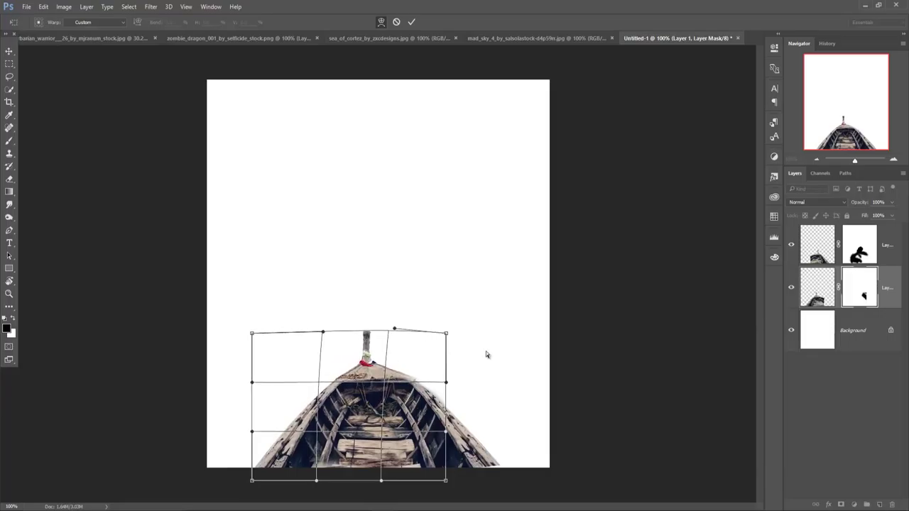
left_click(412, 21)
Warp Layer 1 copy, pulling its lower-right side outward into a smoother curve
key("alt+bracketright")
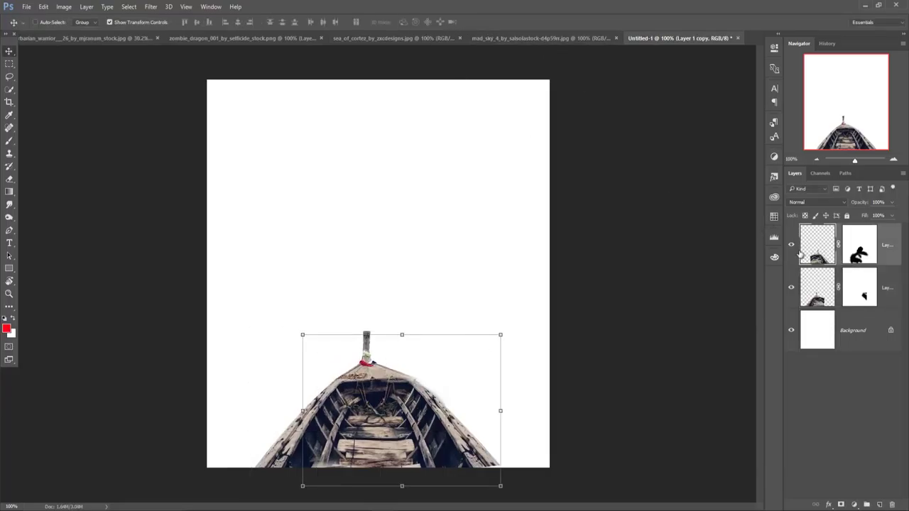
left_click(43, 6)
mouse_move(58, 207)
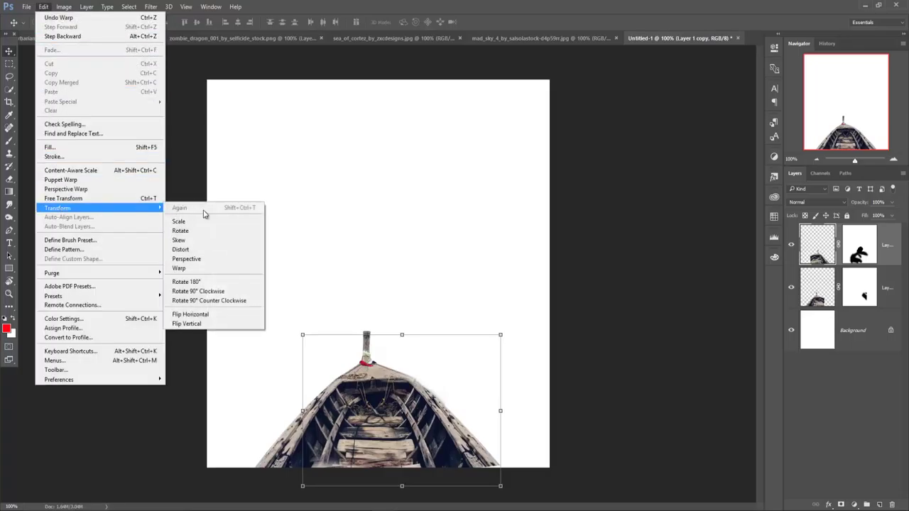
left_click(195, 267)
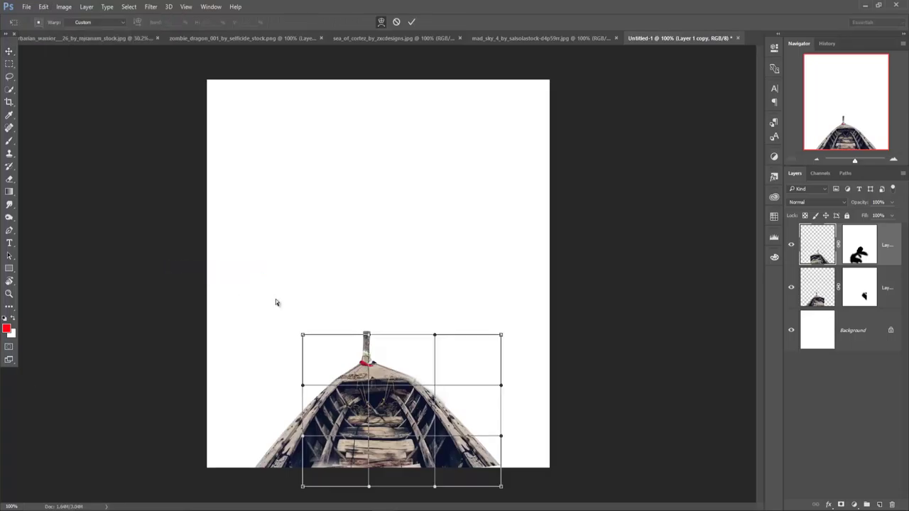
mouse_move(460, 452)
left_mouse_down()
mouse_move(489, 462)
mouse_move(455, 472)
left_mouse_up()
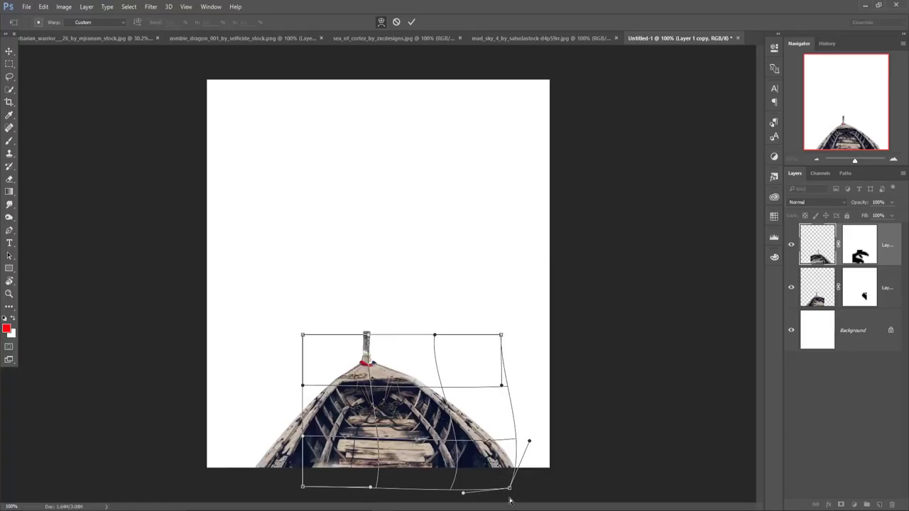
left_click_drag(492, 481, 491, 480)
left_click_drag(466, 431, 466, 432)
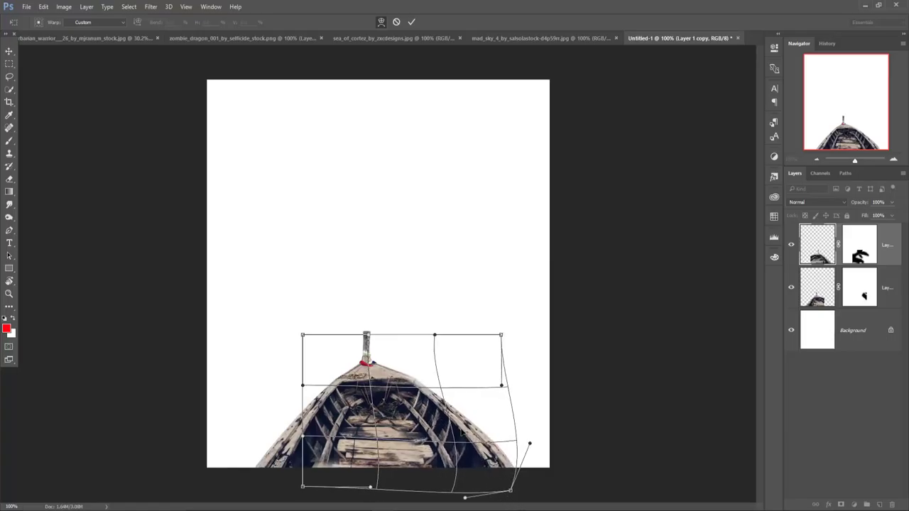
left_click(411, 22)
left_click(855, 288)
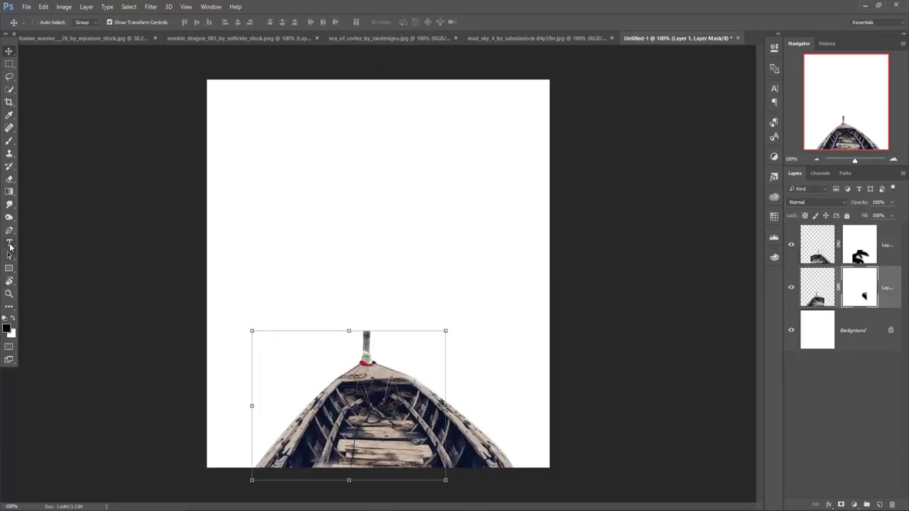
left_click(9, 141)
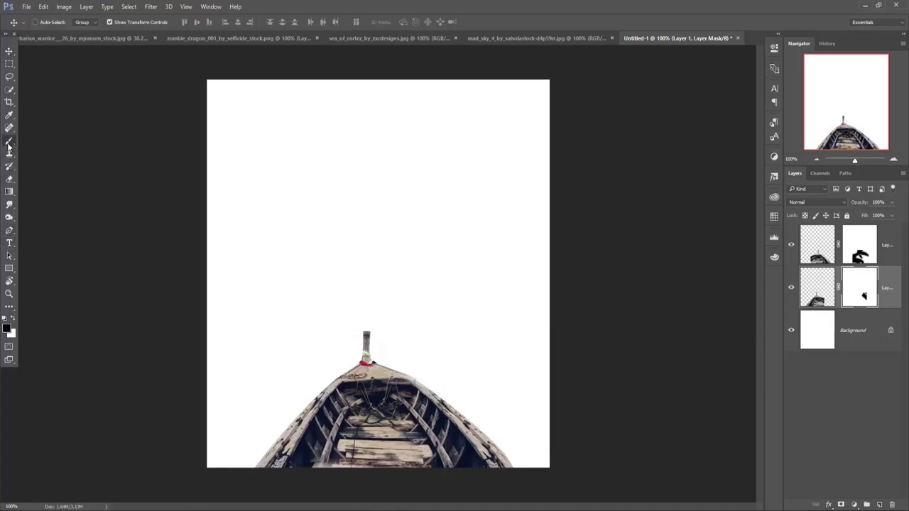
Select both boat layers, Layer 1 copy and Layer 1, and merge them
left_click(12, 318)
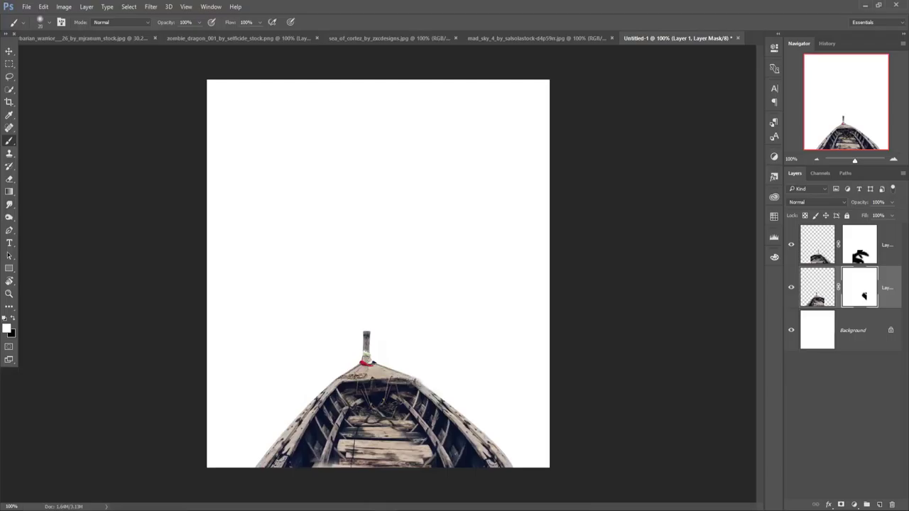
left_click(10, 51)
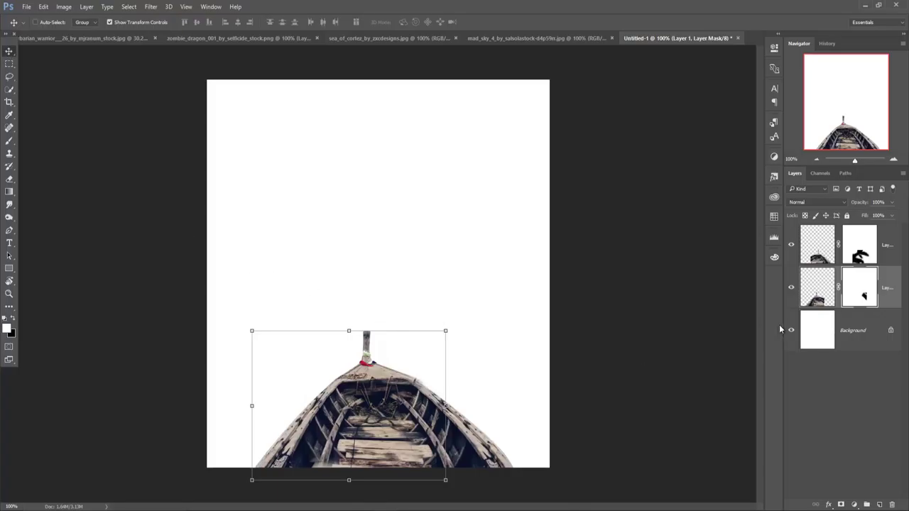
left_click(888, 251)
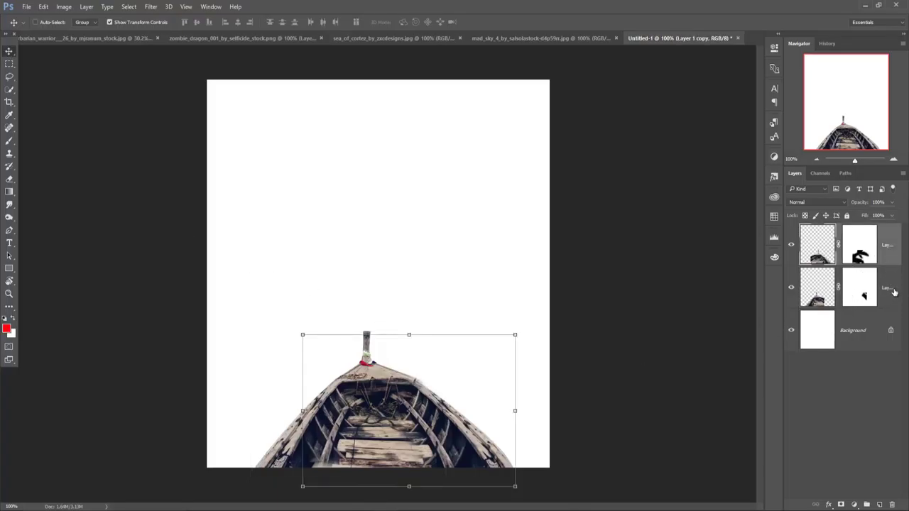
left_click(893, 292, "shift")
right_click(893, 291)
left_click(788, 356)
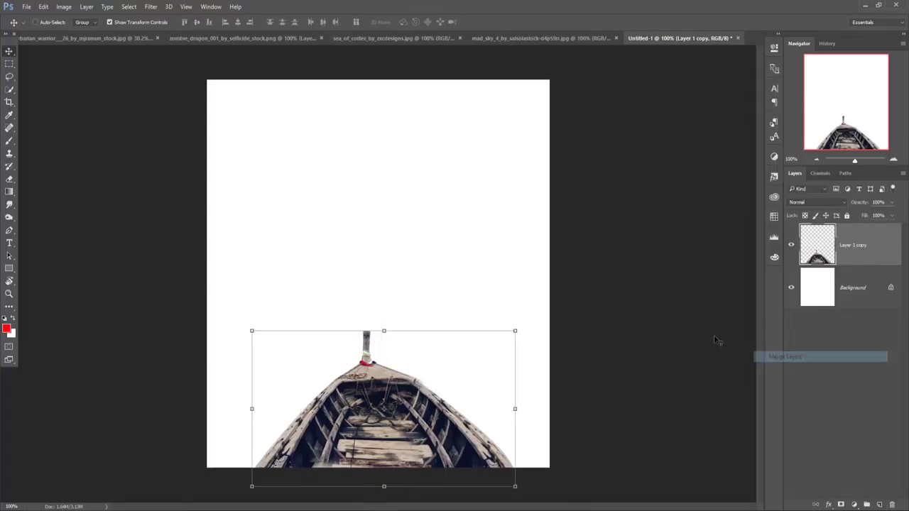
Warp the merged boat to straighten the mast vertically and widen both lower hull sides
left_click(43, 7)
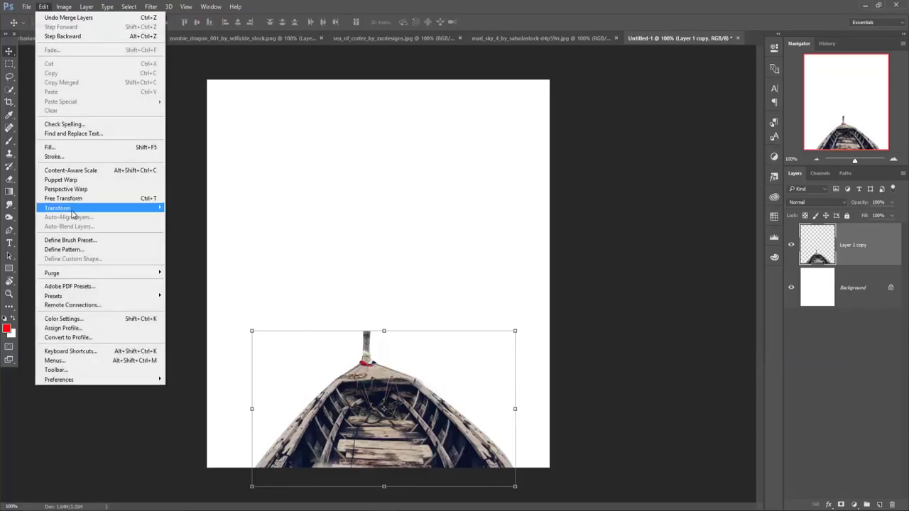
mouse_move(58, 207)
left_click(186, 270)
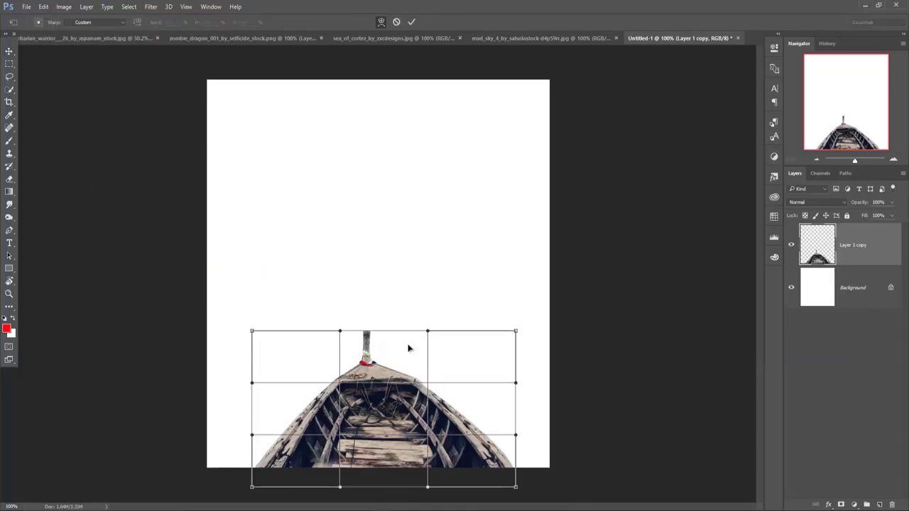
mouse_move(369, 365)
left_mouse_down()
mouse_move(381, 330)
mouse_move(386, 343)
left_mouse_up()
left_click_drag(380, 360, 375, 366)
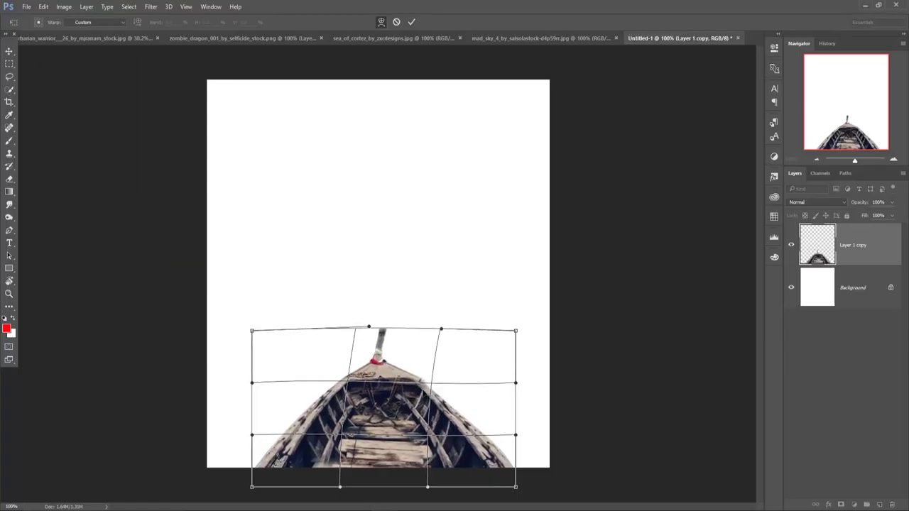
left_click_drag(382, 332, 372, 331)
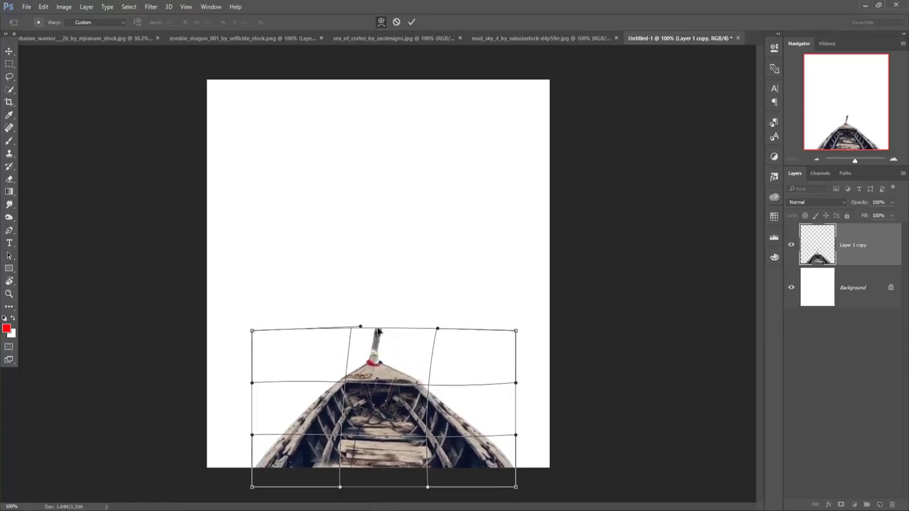
left_click_drag(279, 466, 272, 469)
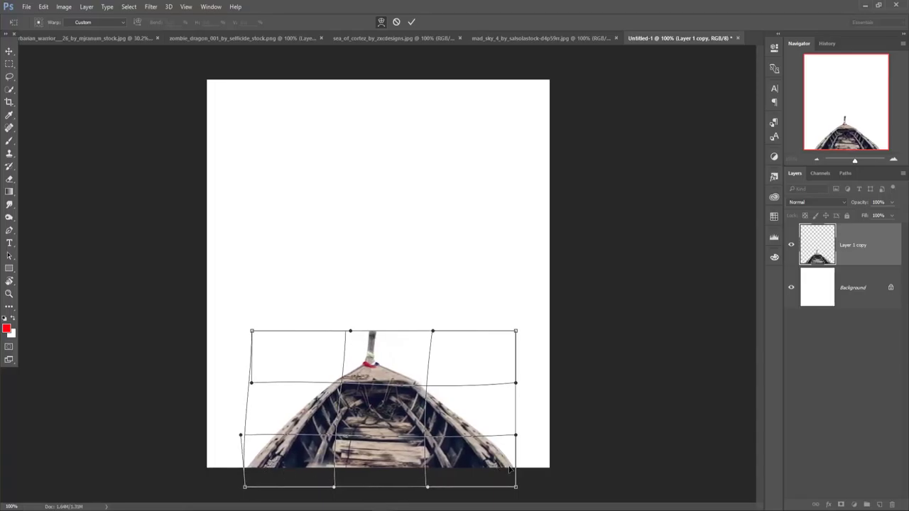
left_click_drag(509, 469, 512, 470)
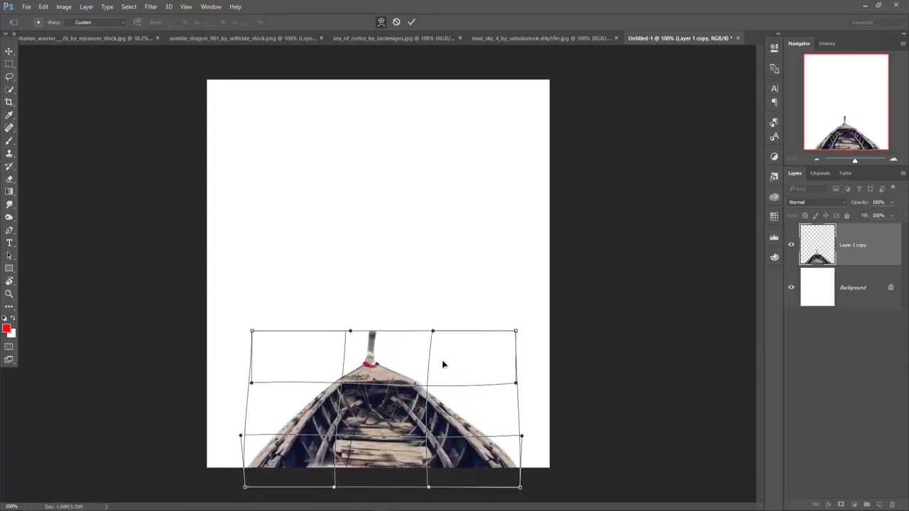
left_click_drag(376, 332, 373, 334)
left_click_drag(371, 388, 375, 386)
left_click_drag(372, 339, 371, 366)
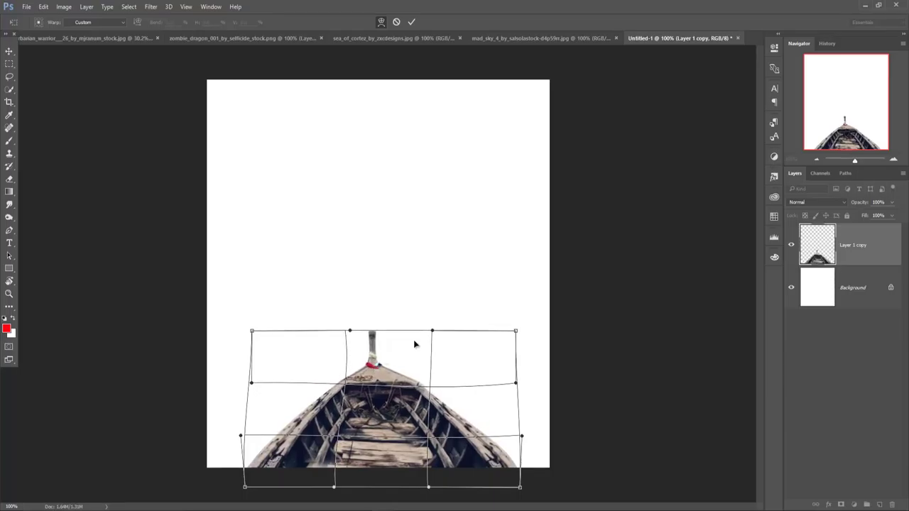
left_click(412, 22)
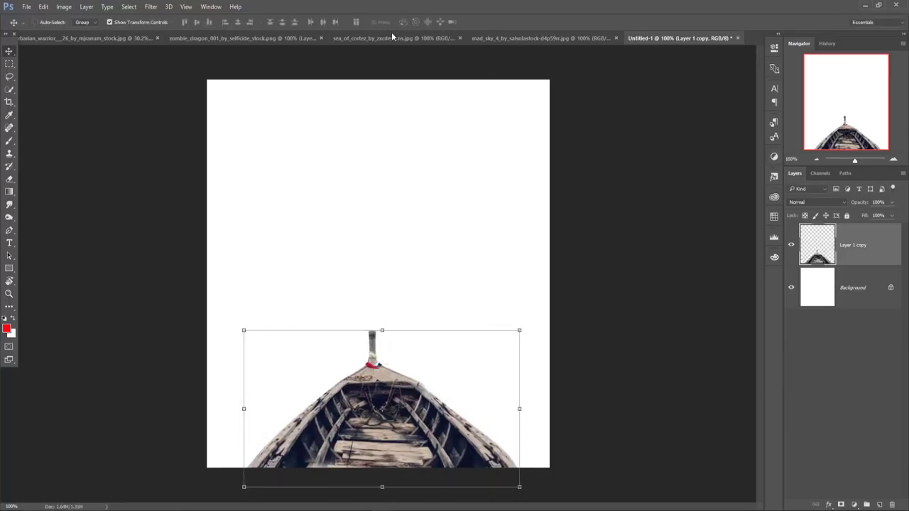
Bring the barbarian warrior photo into the boat composition and move him down toward the boat
left_click(95, 38)
left_click_drag(95, 39, 473, 62)
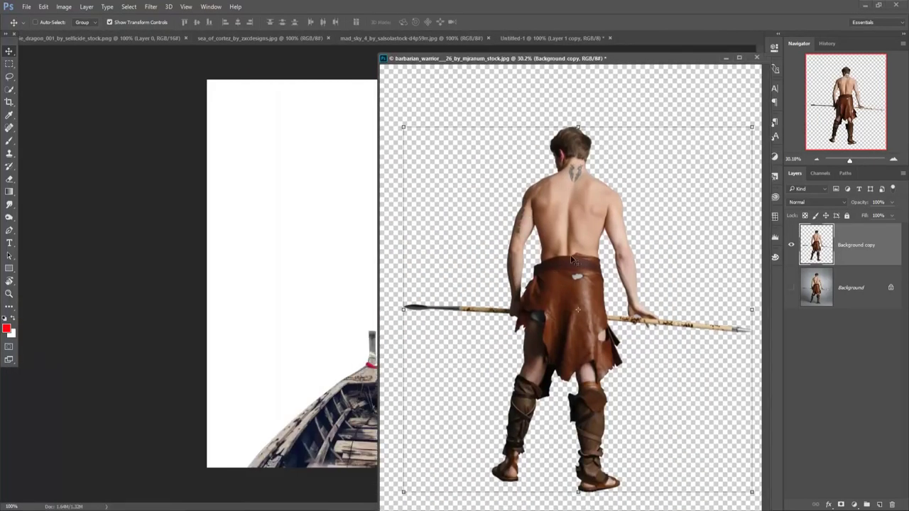
left_click_drag(561, 234, 360, 280)
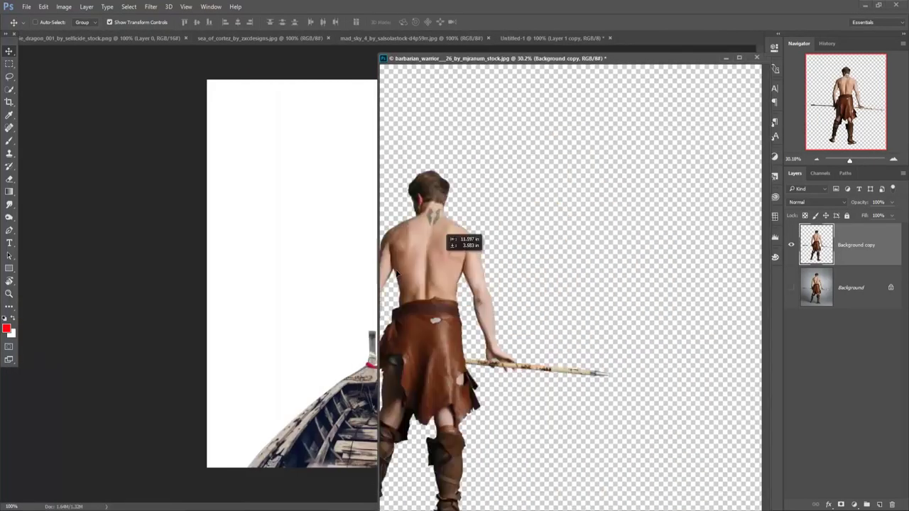
left_click(756, 58)
left_click_drag(423, 193, 402, 284)
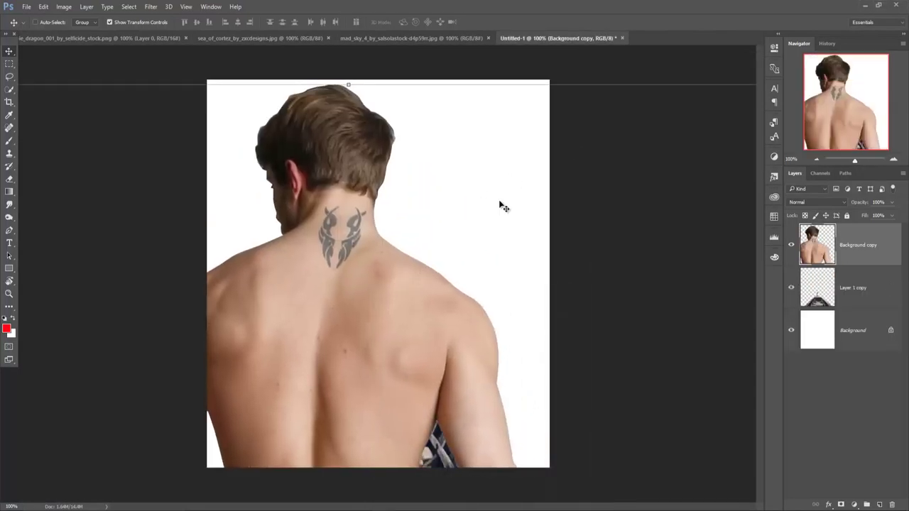
left_click_drag(502, 204, 362, 248)
Scale the warrior down so he stands on the boat's bow, and commit the transform
left_click_drag(575, 211, 420, 213)
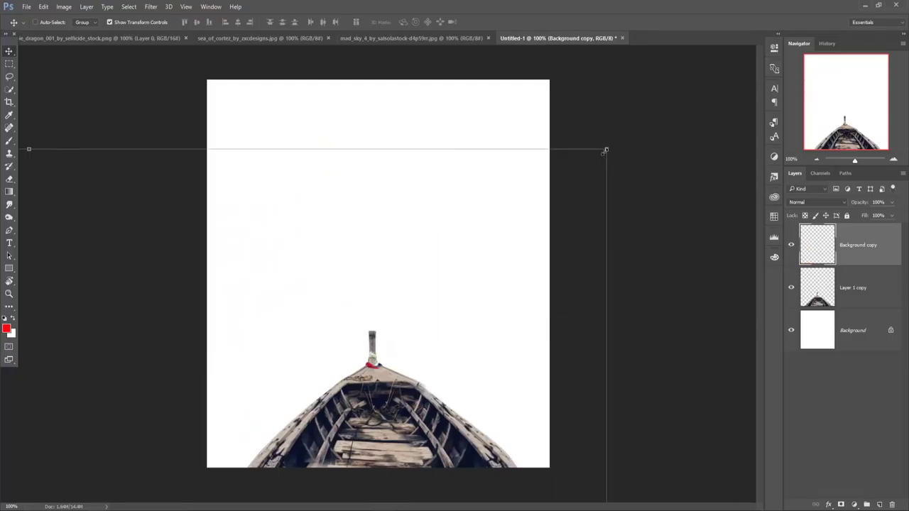
mouse_move(609, 147)
left_mouse_down()
mouse_move(283, 344)
mouse_move(258, 377)
left_mouse_up()
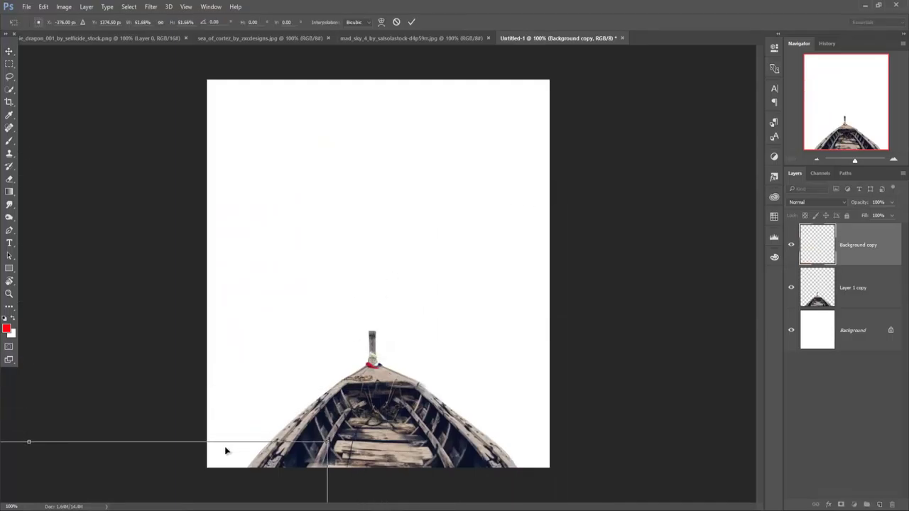
left_click_drag(227, 450, 502, 182)
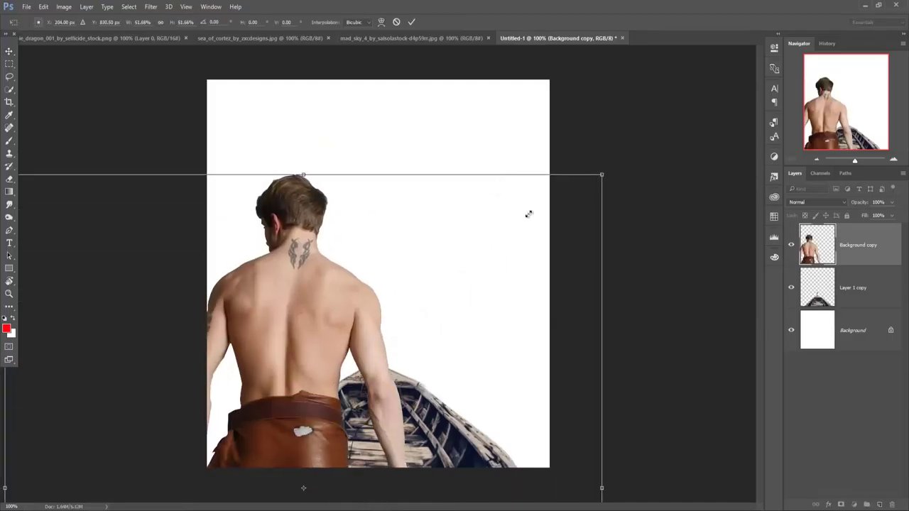
left_click_drag(303, 174, 306, 376)
mouse_move(301, 407)
left_mouse_down()
mouse_move(390, 252)
mouse_move(389, 260)
left_mouse_up()
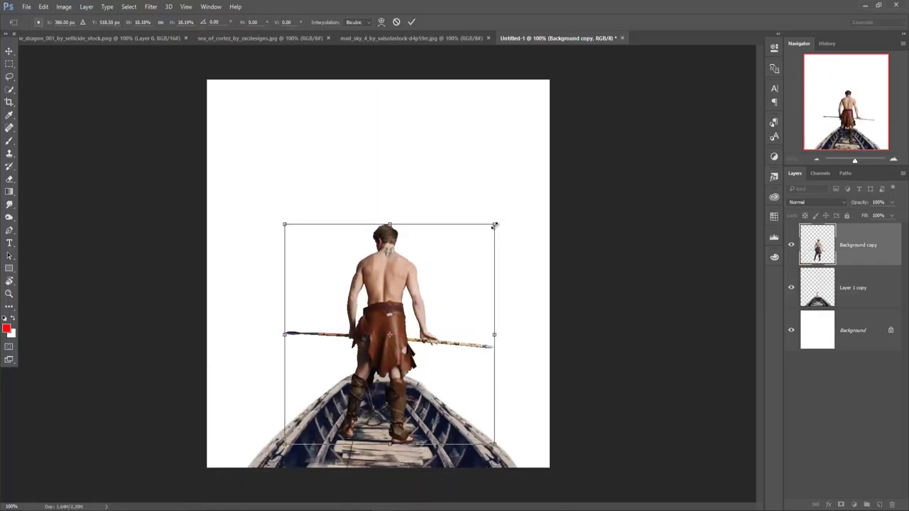
left_click_drag(495, 225, 486, 242)
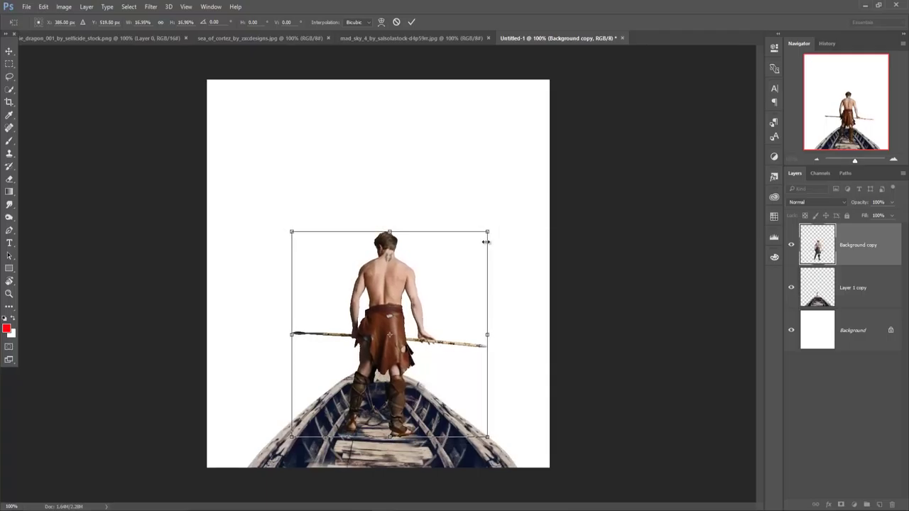
left_click_drag(394, 315, 399, 324)
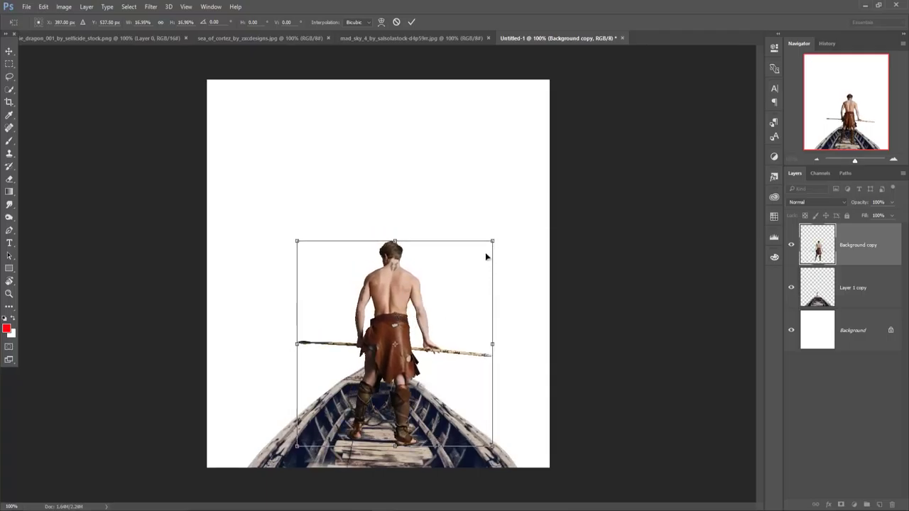
left_click_drag(490, 242, 487, 246)
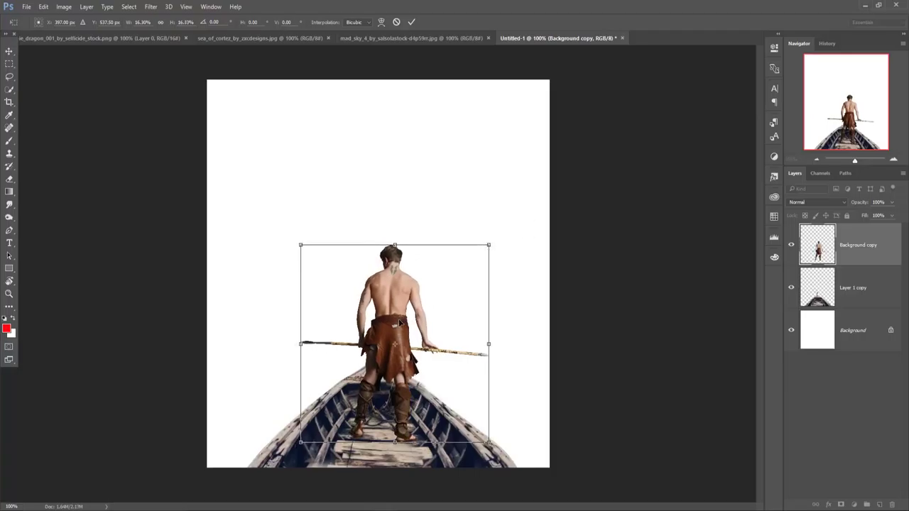
left_click(411, 22)
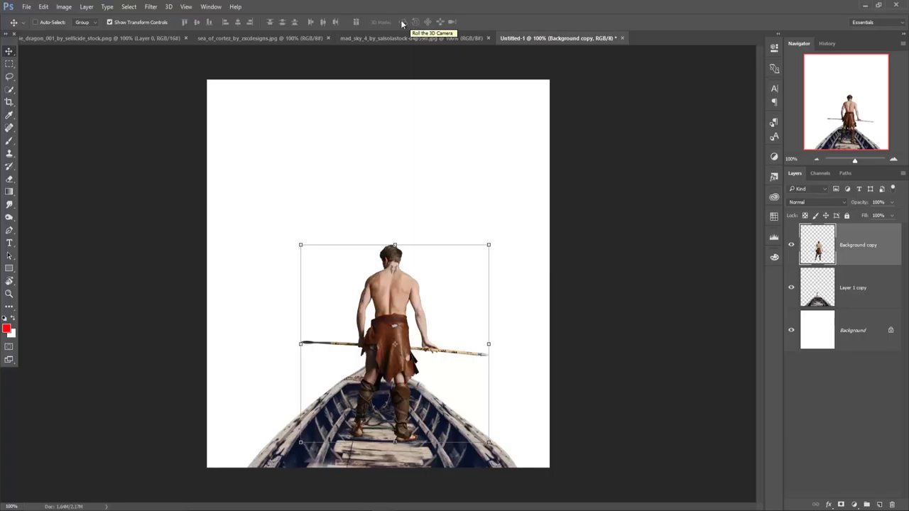
left_click(820, 344)
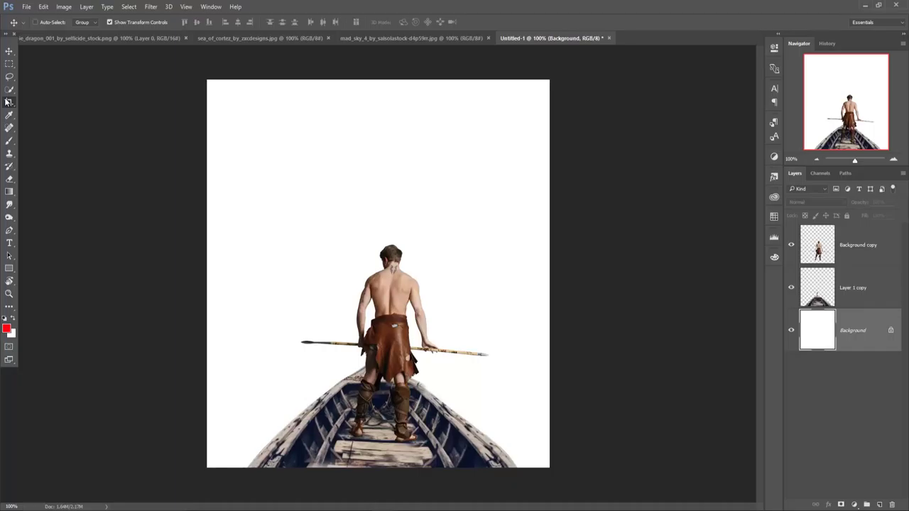
Crop beyond the canvas edges to make it taller, then select the Background copy and Layer 1 copy layers
left_click(9, 102)
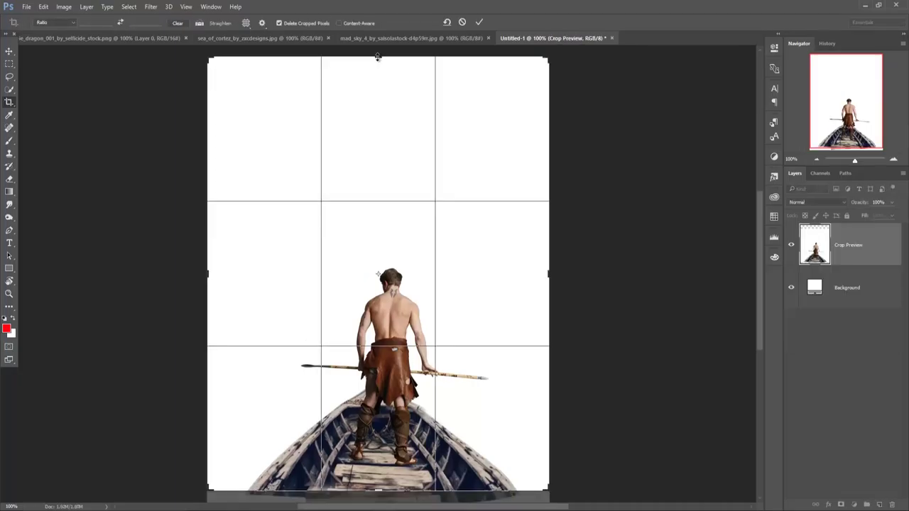
left_click(480, 22)
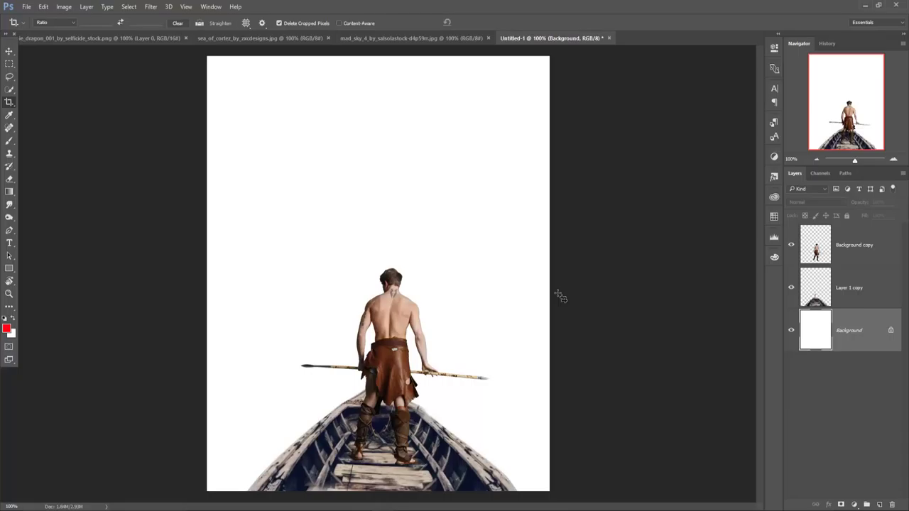
left_click(861, 246)
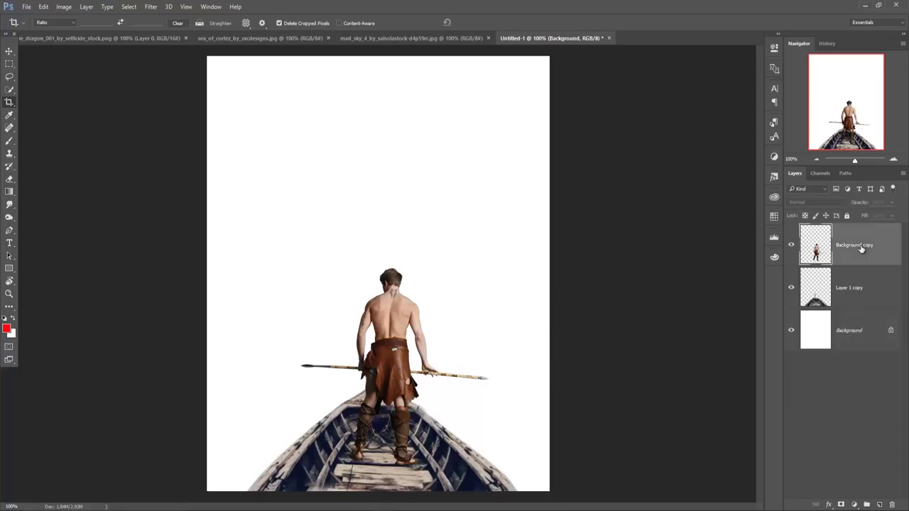
left_click(862, 303, "shift")
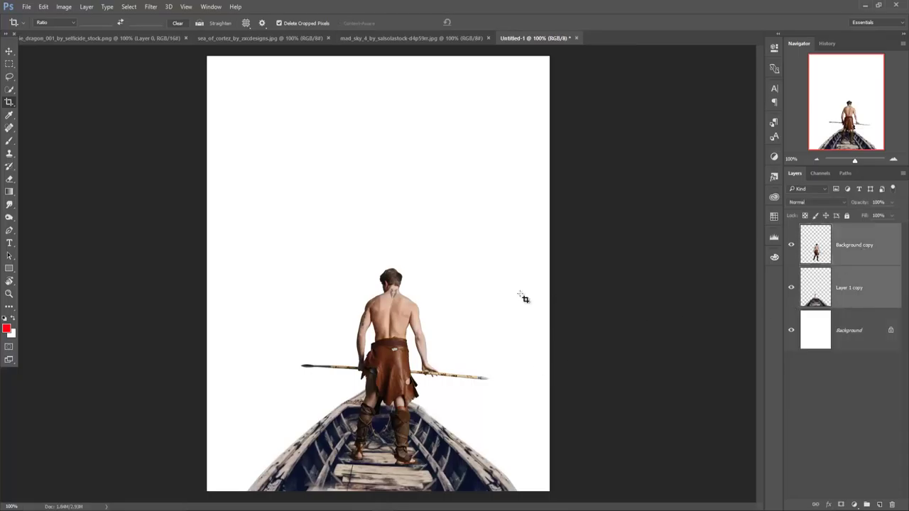
Free-transform the warrior and boat layers together to about 85% and drop them to the canvas bottom
left_click(10, 55)
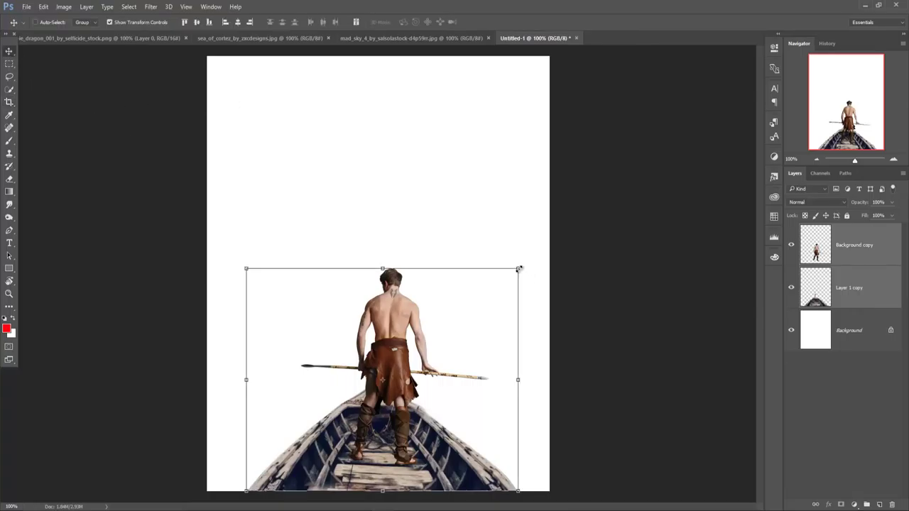
left_click_drag(519, 269, 515, 282)
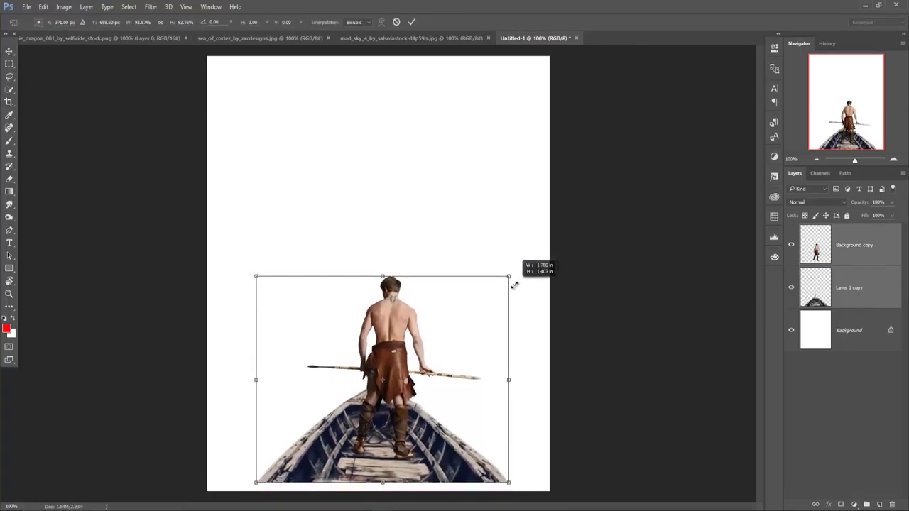
left_click_drag(515, 282, 512, 290)
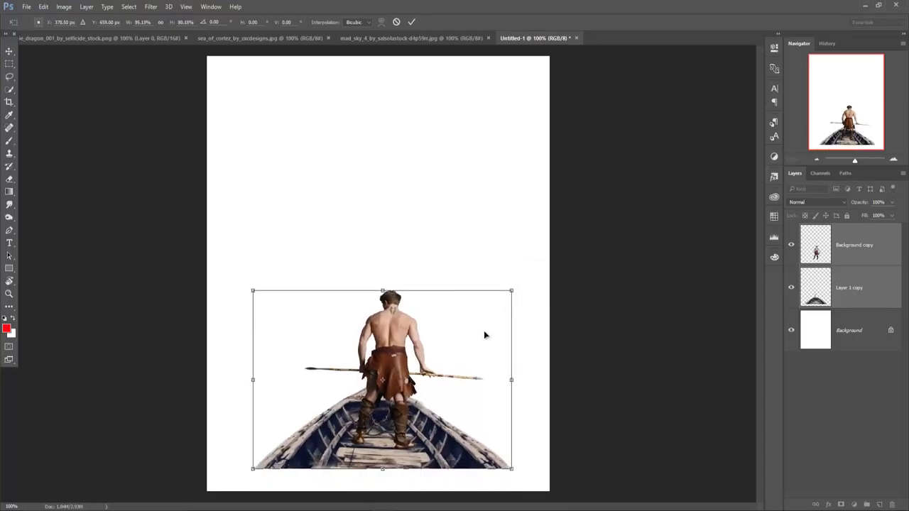
key("ctrl+z")
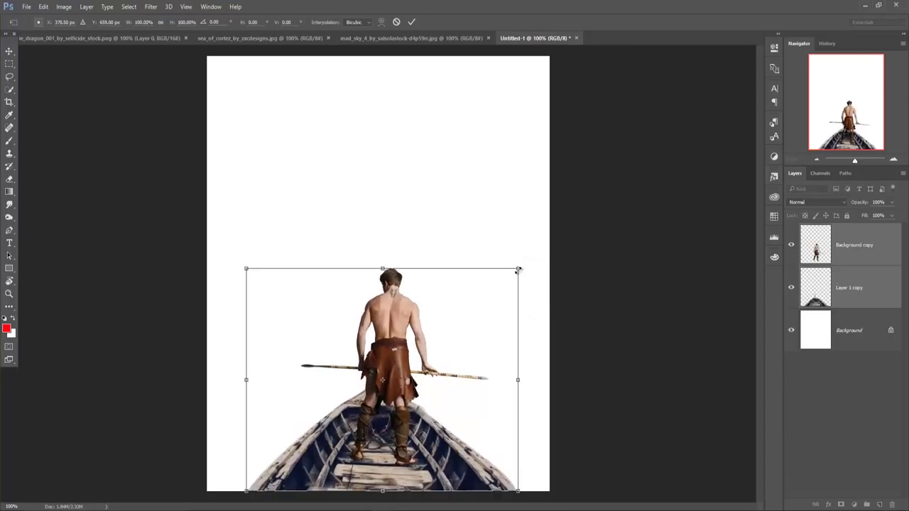
left_click_drag(518, 269, 497, 286)
left_click_drag(411, 358, 413, 376)
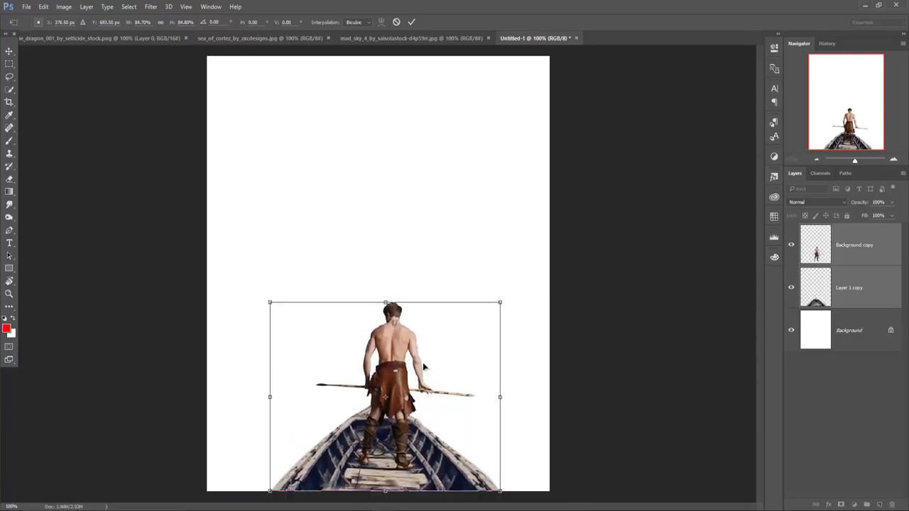
left_click(412, 22)
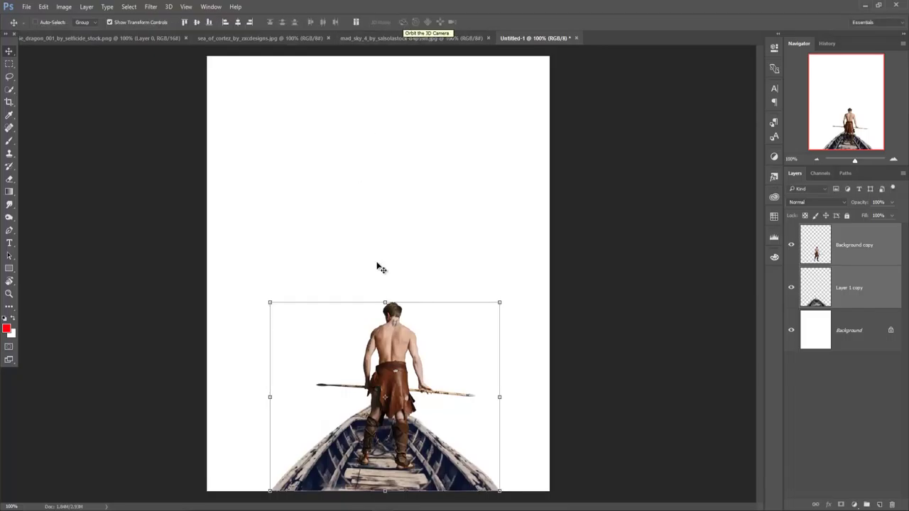
Quick-select the water in sea_of_cortez and drag it into the composite
left_click(281, 38)
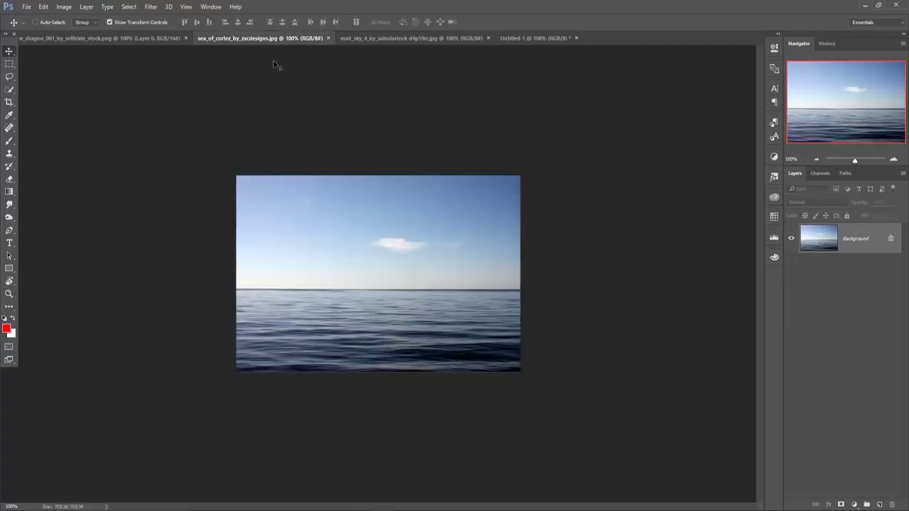
left_click(9, 89)
mouse_move(254, 306)
left_mouse_down()
mouse_move(447, 316)
mouse_move(497, 348)
mouse_move(465, 364)
mouse_move(383, 358)
mouse_move(270, 369)
left_mouse_up()
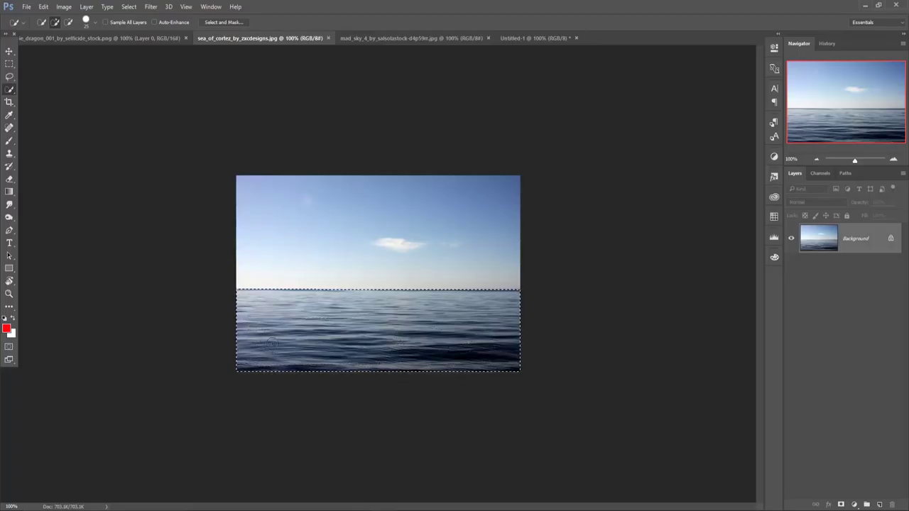
key("v")
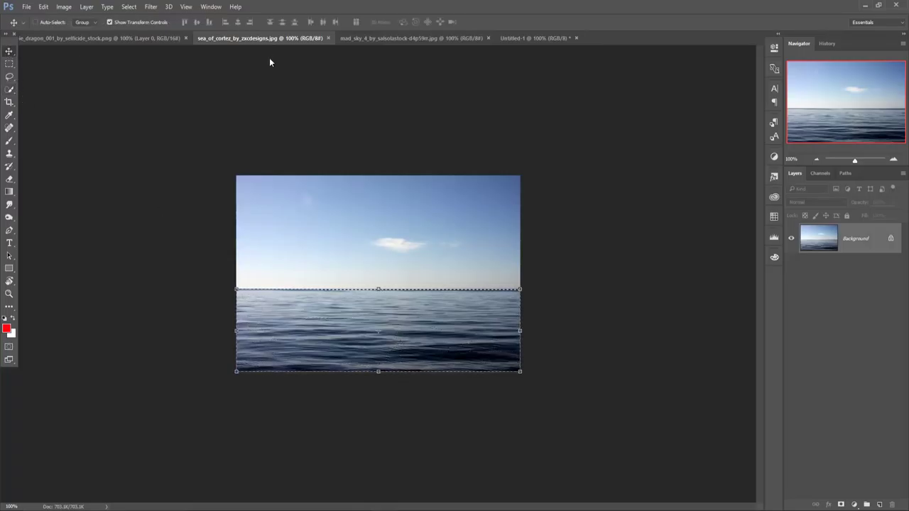
left_click_drag(263, 38, 611, 165)
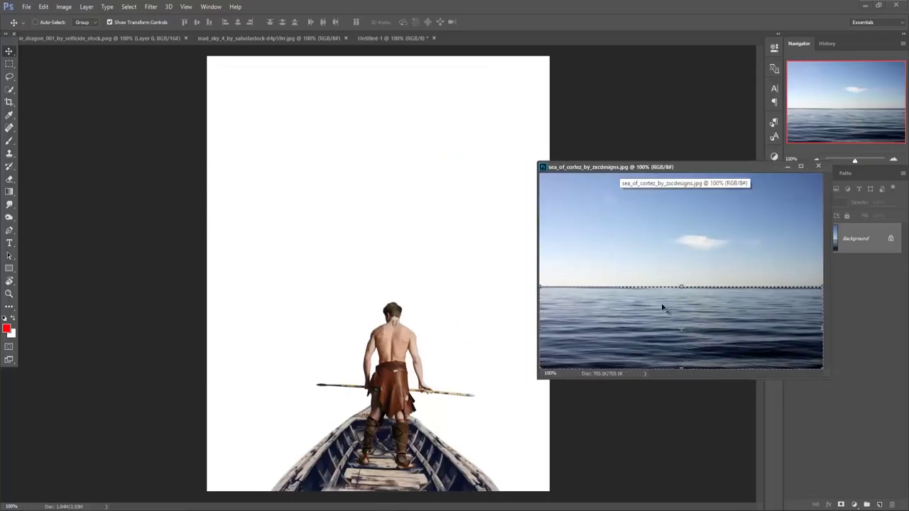
left_click_drag(661, 308, 496, 405)
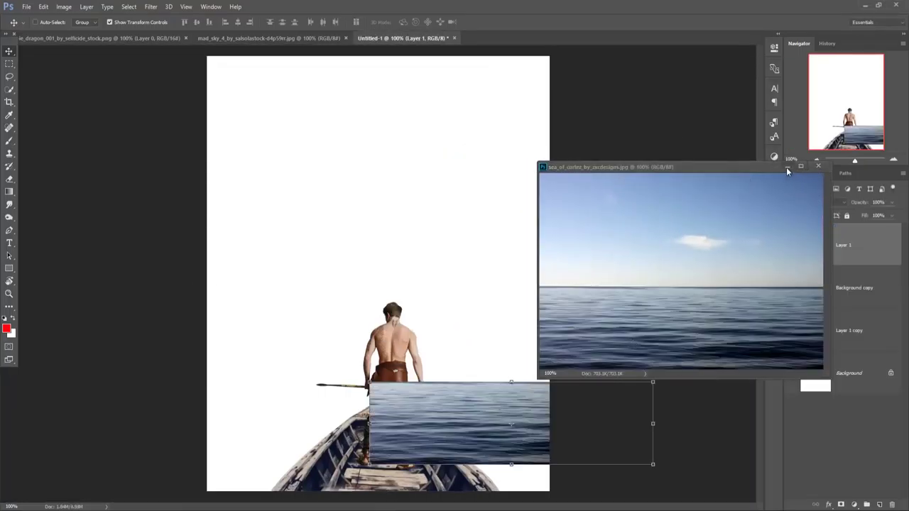
left_click(787, 167)
Put the water layer below the boat and stretch it across the canvas bottom with a raised horizon
left_click_drag(862, 260, 863, 339)
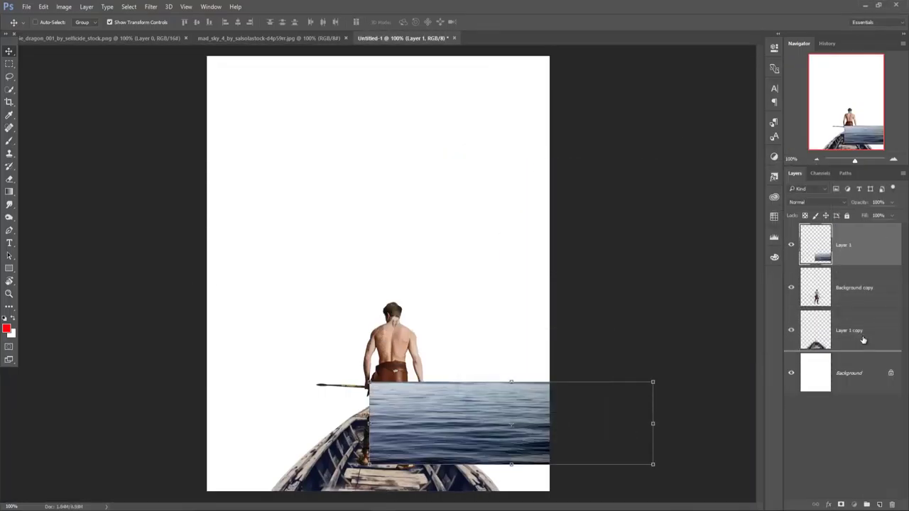
left_click_drag(483, 418, 318, 442)
left_click_drag(490, 449, 549, 450)
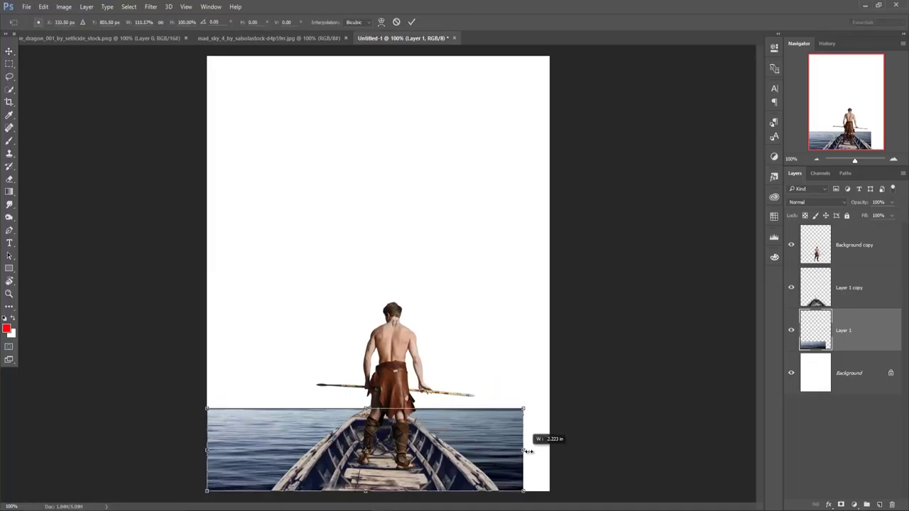
left_click_drag(378, 409, 381, 375)
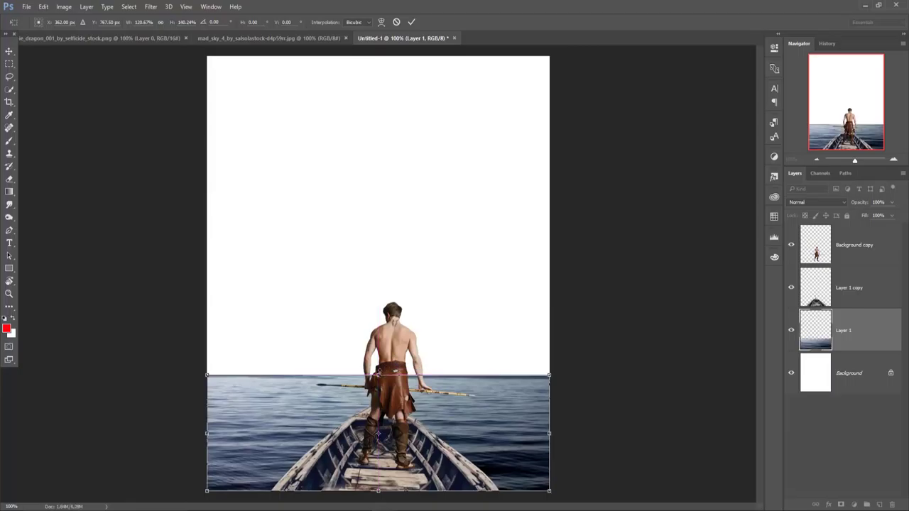
left_click_drag(378, 375, 378, 360)
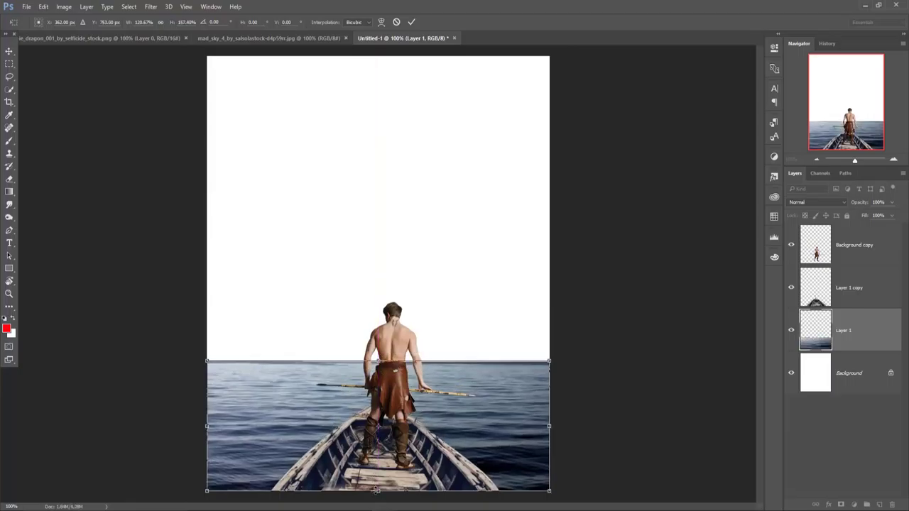
left_click(410, 22)
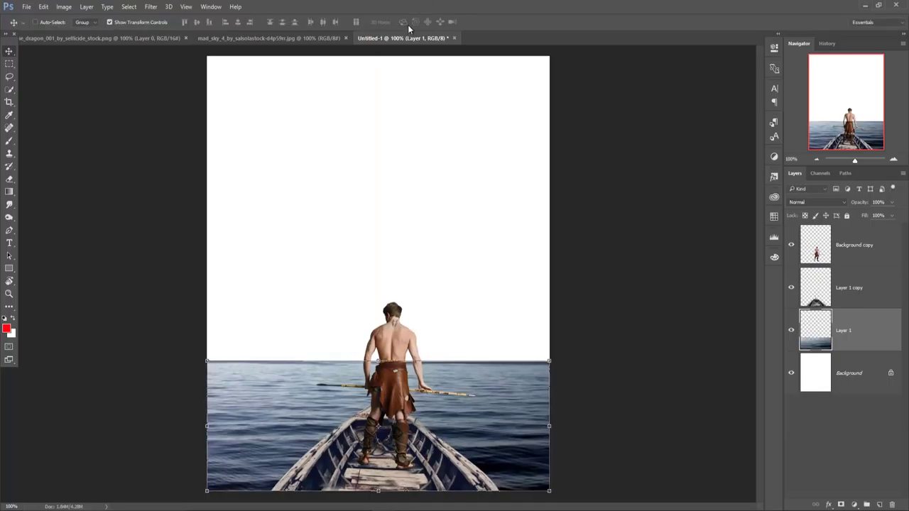
Bring the stormy sky photo into the composite as Layer 2 beneath the sea layer
left_click_drag(300, 39, 629, 60)
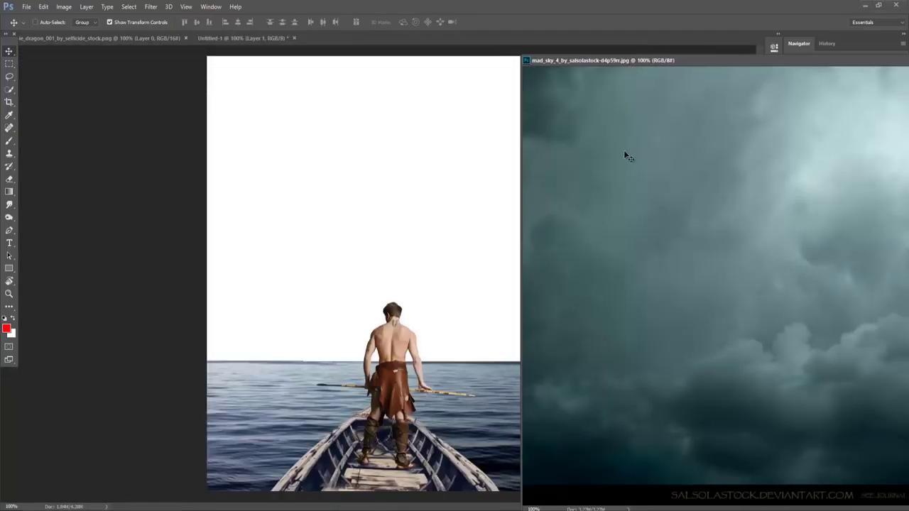
left_click_drag(623, 149, 392, 155)
left_click_drag(803, 63, 494, 126)
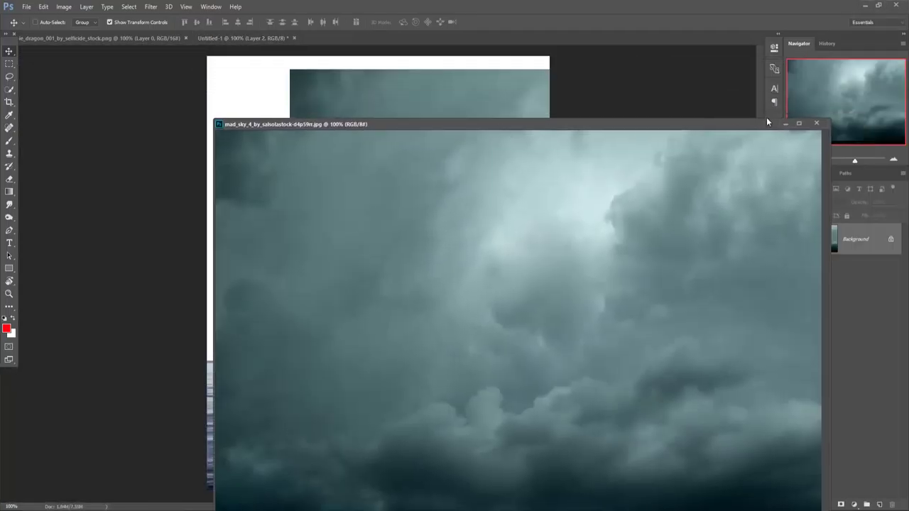
left_click(786, 123)
left_click_drag(860, 326, 854, 377)
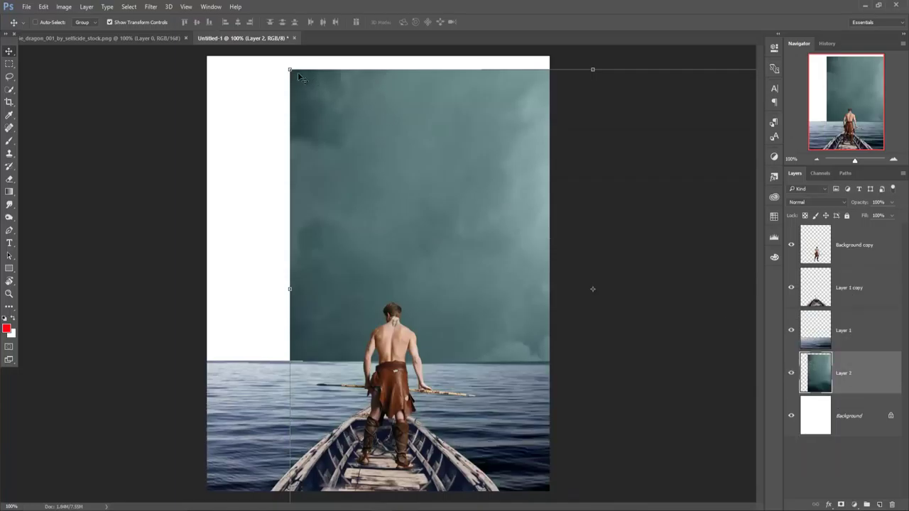
Scale and position the sky so it fills the canvas from the top-left corner across the full width
left_click_drag(298, 73, 645, 168)
left_click_drag(696, 254, 250, 130)
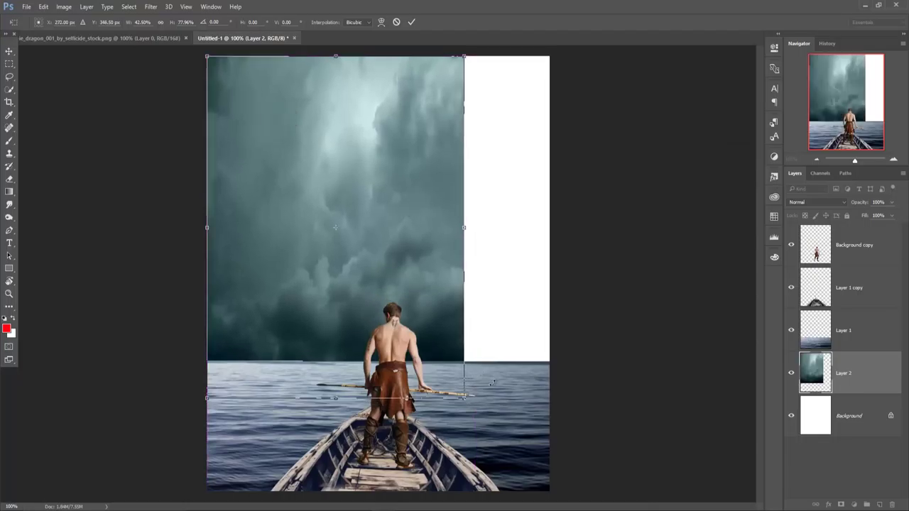
left_click_drag(465, 399, 546, 418)
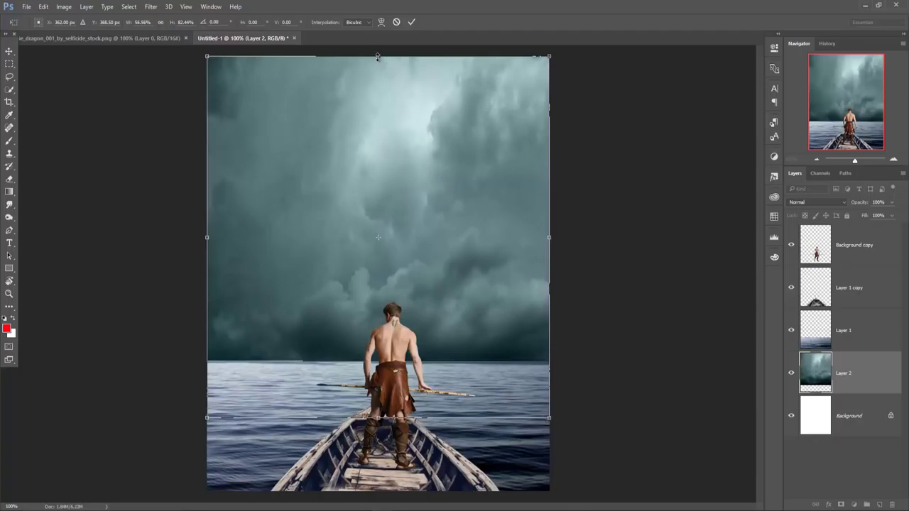
left_click(411, 22)
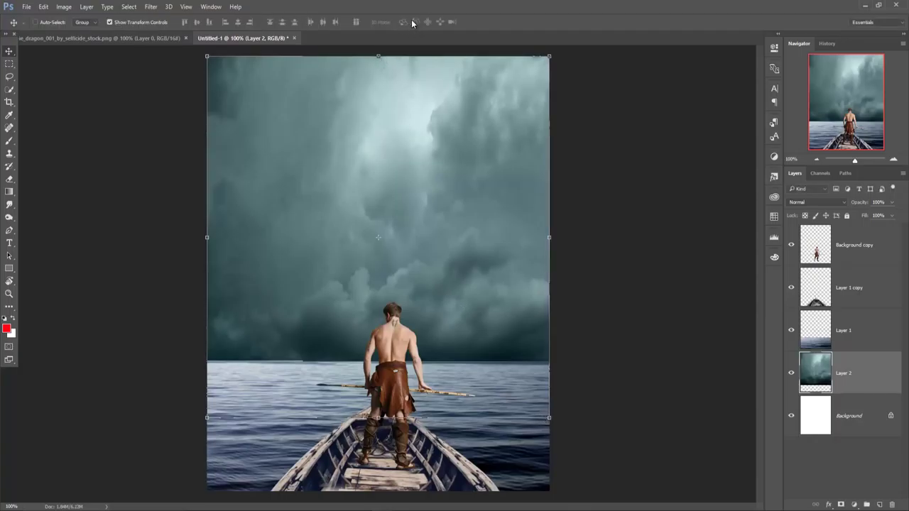
left_click(817, 333)
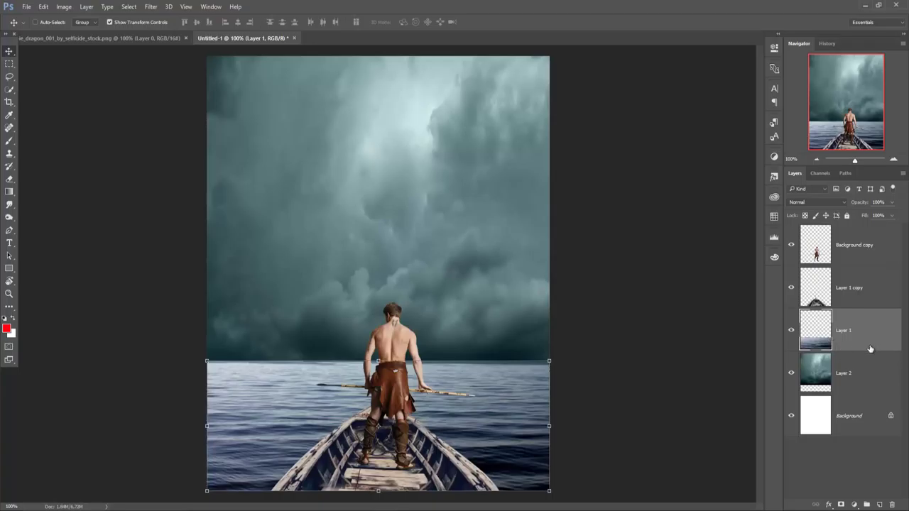
Add a Hue/Saturation layer clipped to the sea with Saturation -63 and Lightness -8
left_click(854, 505)
left_click(827, 384)
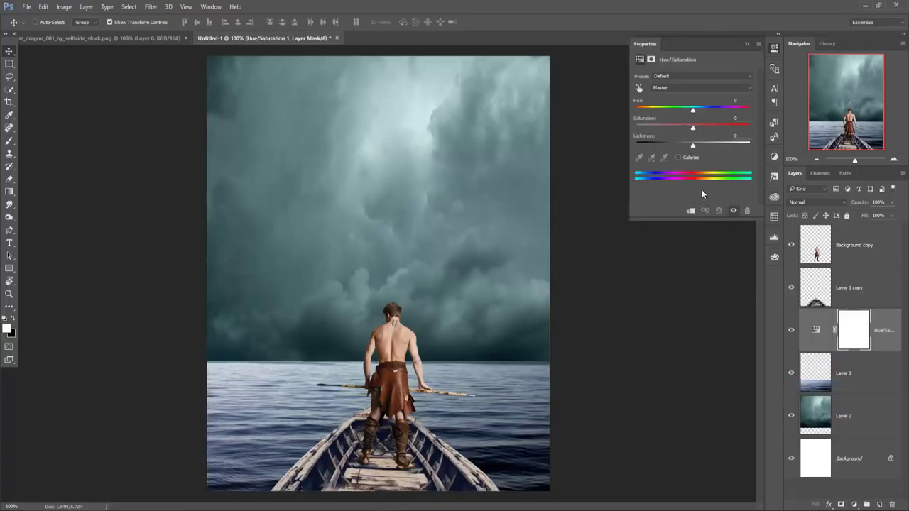
left_click_drag(692, 128, 667, 127)
left_click(689, 212)
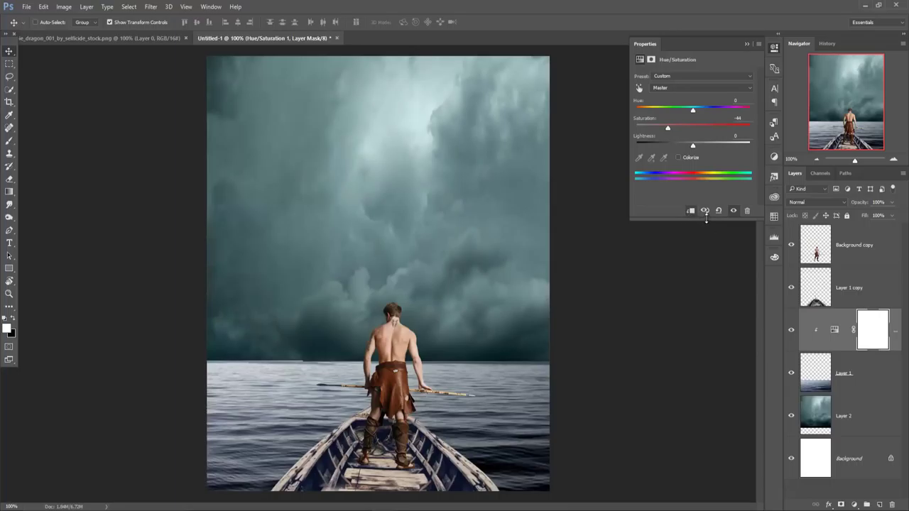
left_click_drag(692, 147, 688, 148)
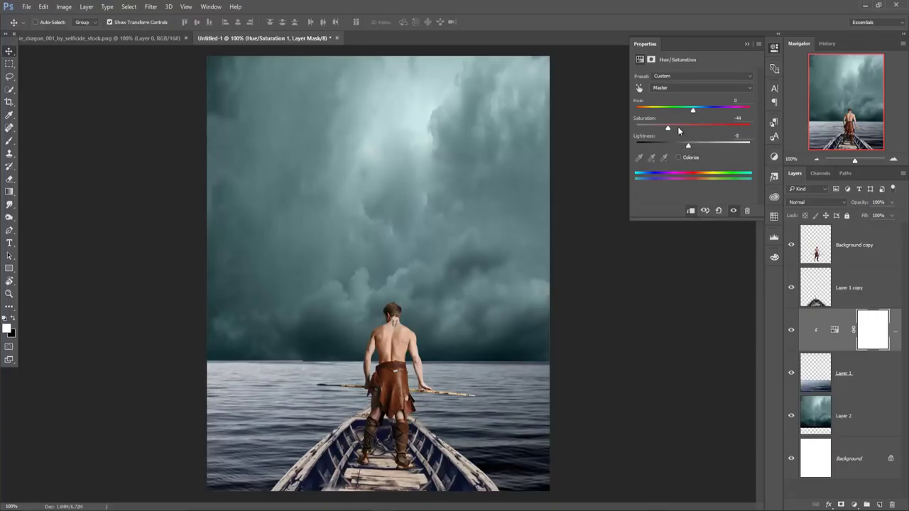
left_click_drag(665, 130, 657, 129)
left_click(747, 45)
Merge the Hue/Saturation adjustment into the sea layer and delete a stray second adjustment
left_click(896, 332)
left_click(888, 374, "shift")
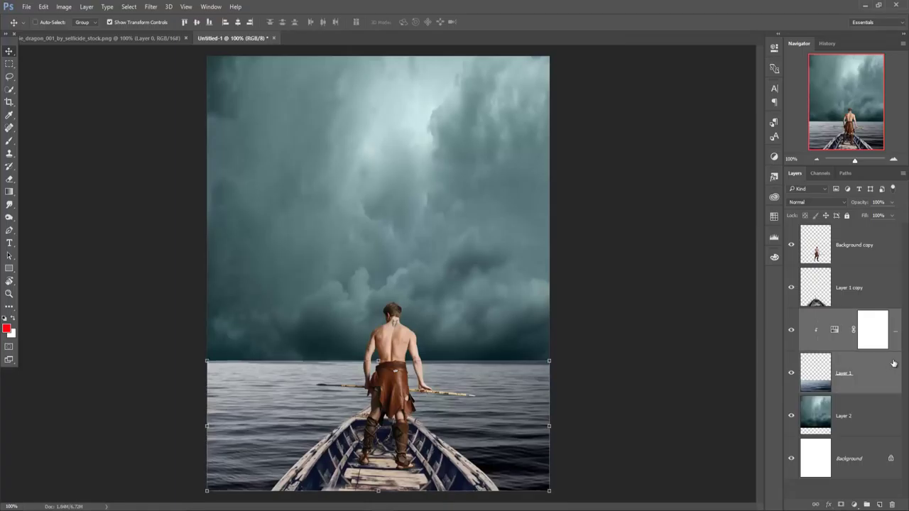
right_click(897, 340)
left_click(820, 357)
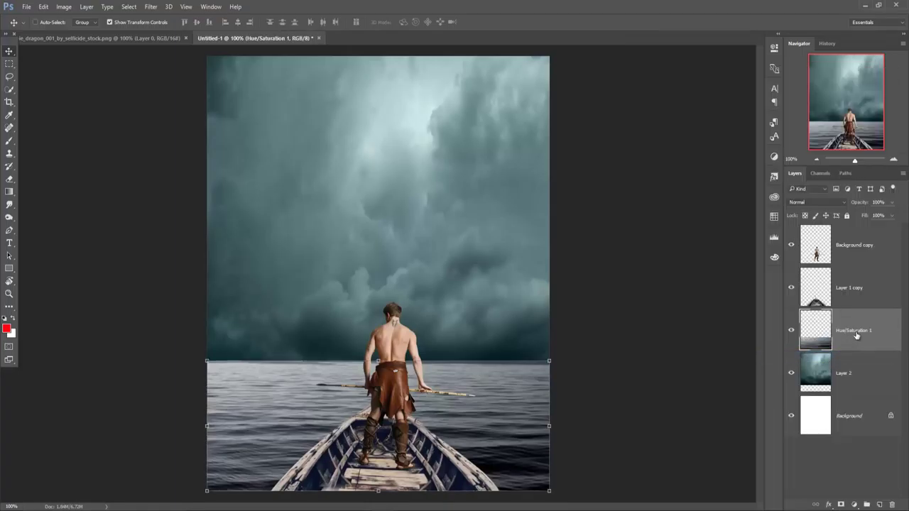
left_click(854, 504)
left_click(845, 392)
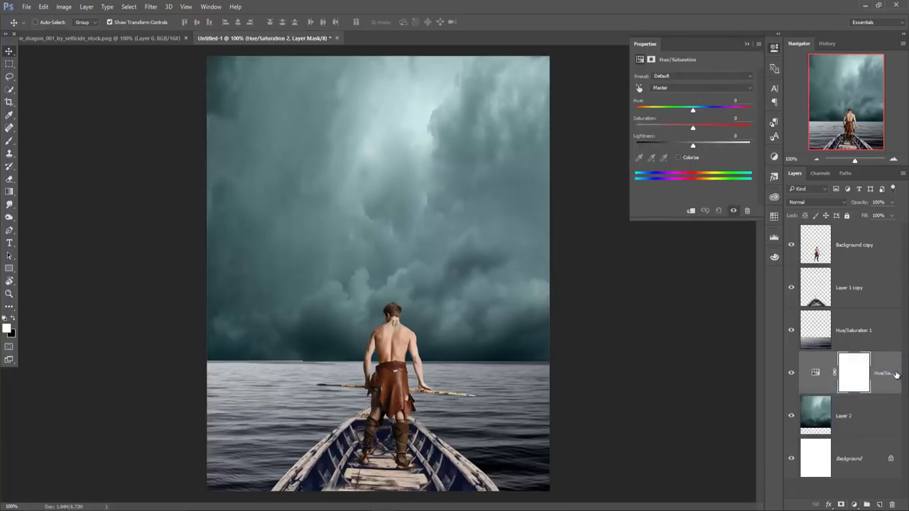
key("Delete")
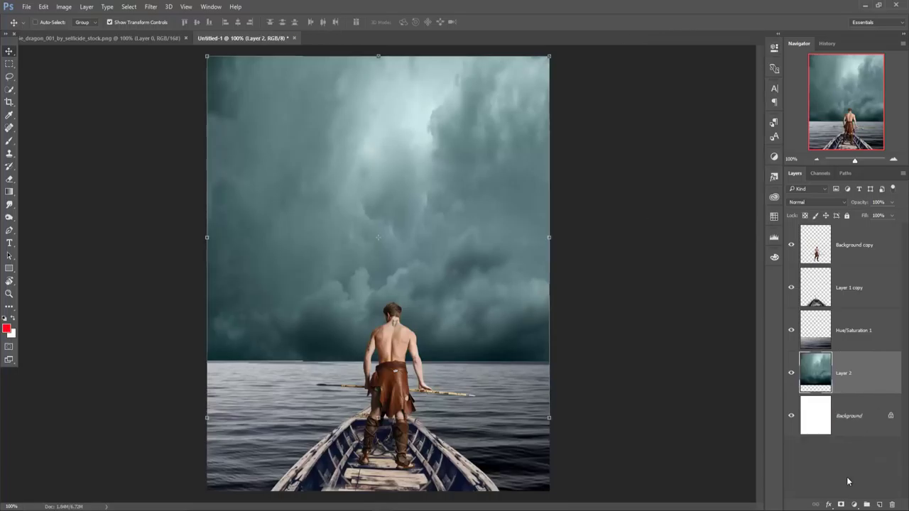
Grey the sky with a Vibrance layer (Vibrance -26, Saturation -61) and add a mask to the sea layer
left_click(855, 504)
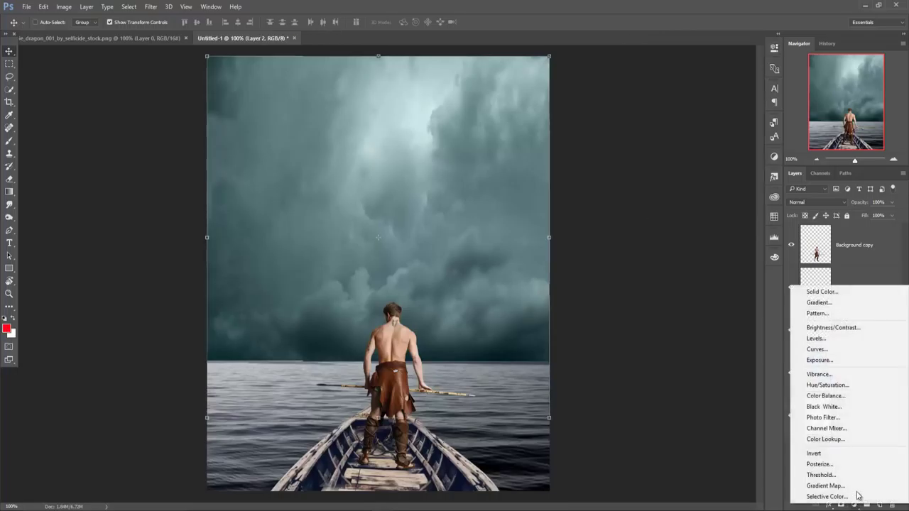
left_click(842, 376)
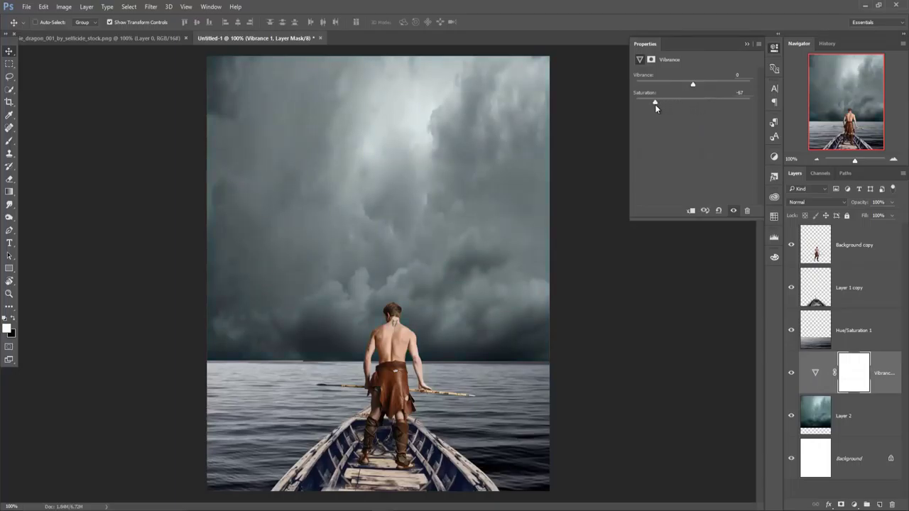
left_click_drag(693, 88, 678, 87)
left_click(746, 44)
left_click(856, 333)
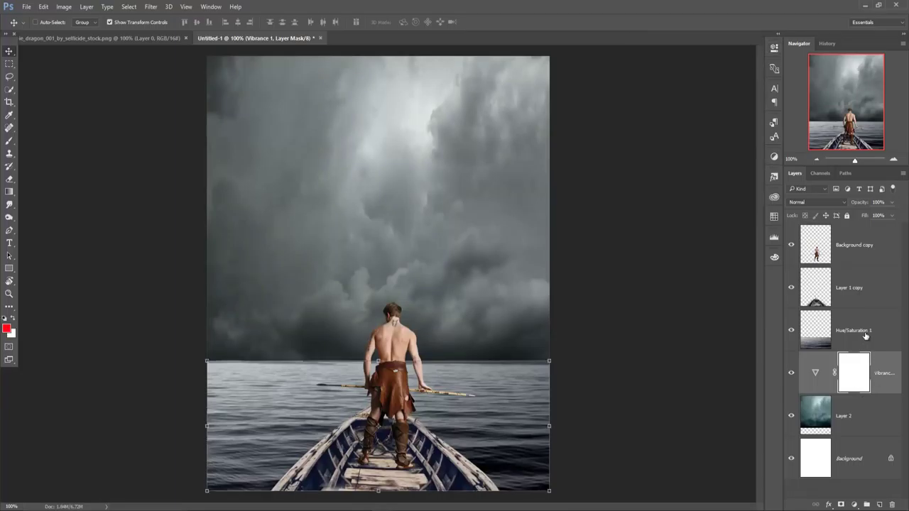
left_click(841, 506)
Paint black with a large brush along the whole horizon on the sea layer's mask
key("b")
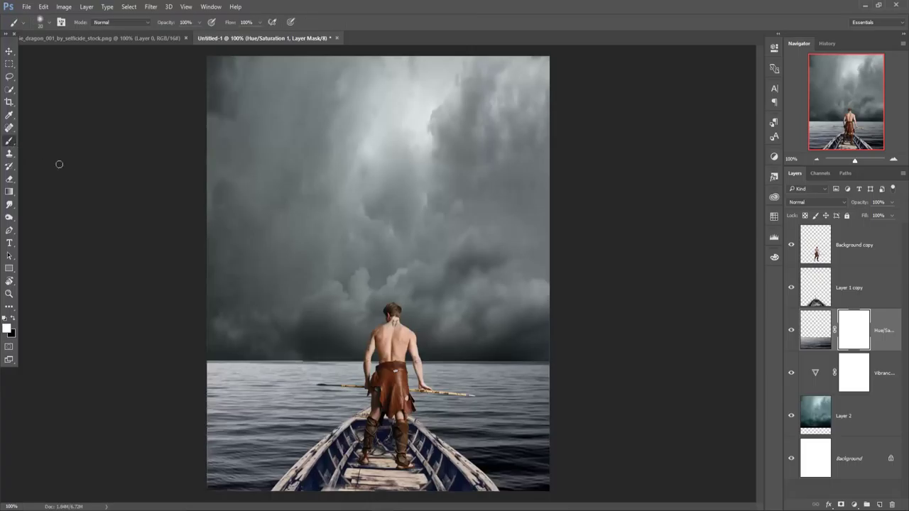
key("bracketright")
key("bracketright")
key("bracketright")
left_click(13, 319)
mouse_move(207, 352)
left_mouse_down()
mouse_move(315, 349)
mouse_move(164, 350)
left_mouse_up()
left_click_drag(247, 347, 532, 351)
left_click_drag(617, 352, 287, 347)
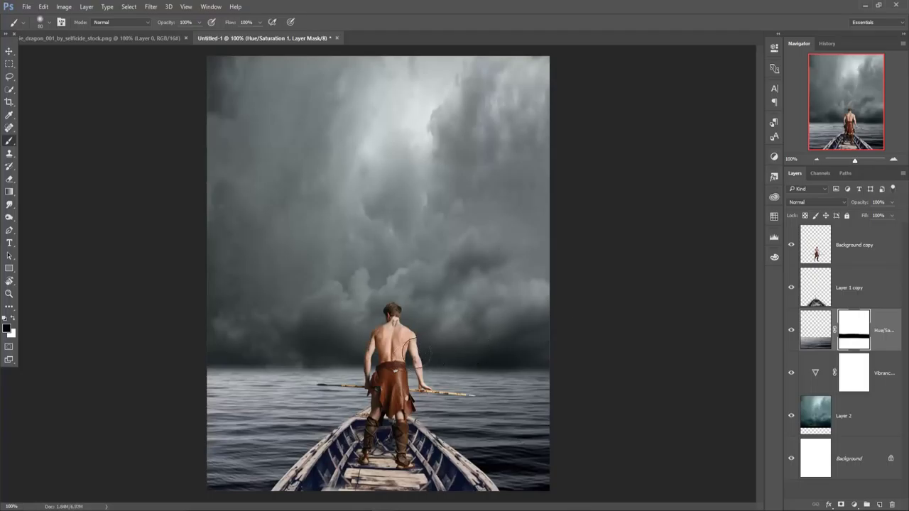
left_click(10, 51)
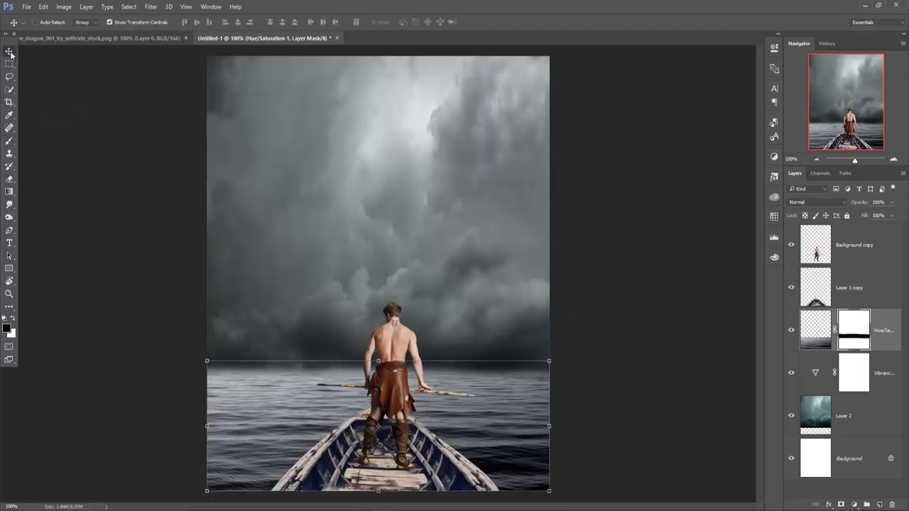
Stretch the sky layer's bottom edge down past the horizon, then select the warrior layer
left_click(846, 429)
left_click_drag(379, 417, 379, 449)
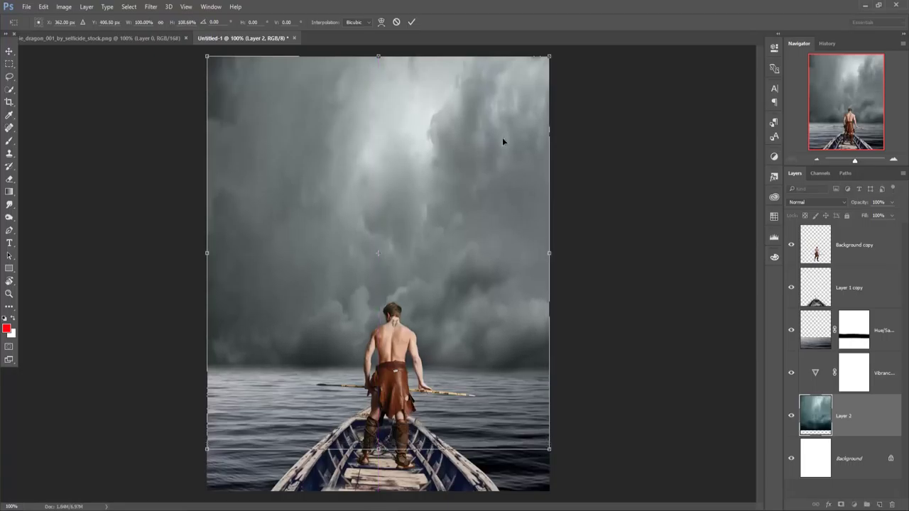
left_click(412, 23)
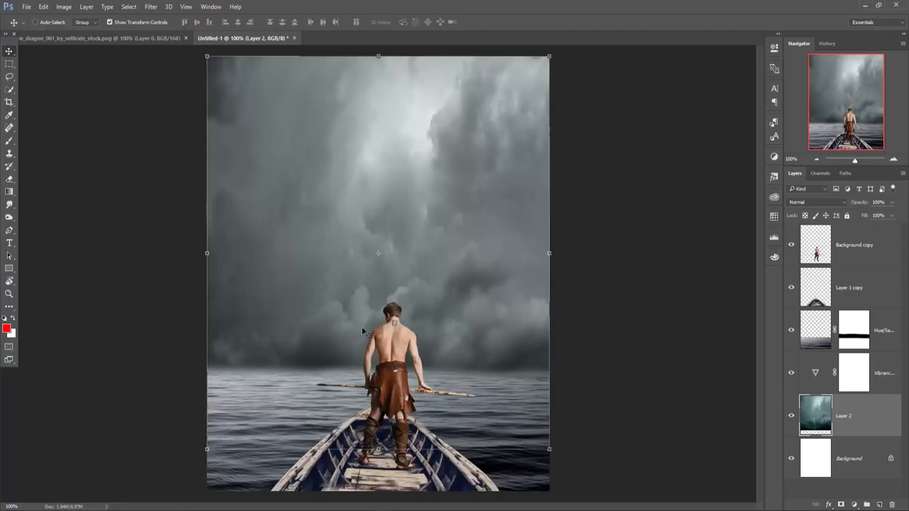
left_click(857, 254)
left_click(128, 40)
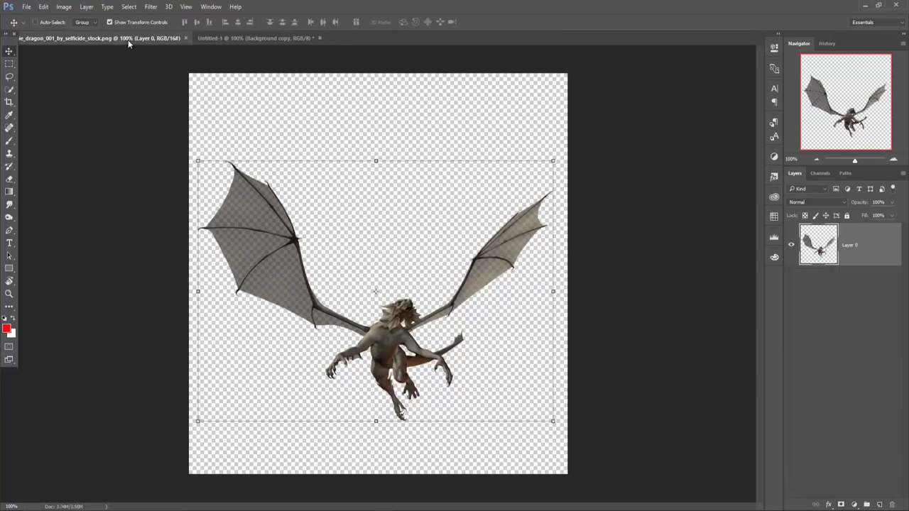
Drag the cut-out dragon from zombie_dragon into the composite as Layer 3, accepting the bit-depth warning
mouse_move(127, 40)
left_mouse_down()
mouse_move(129, 57)
mouse_move(548, 113)
left_mouse_up()
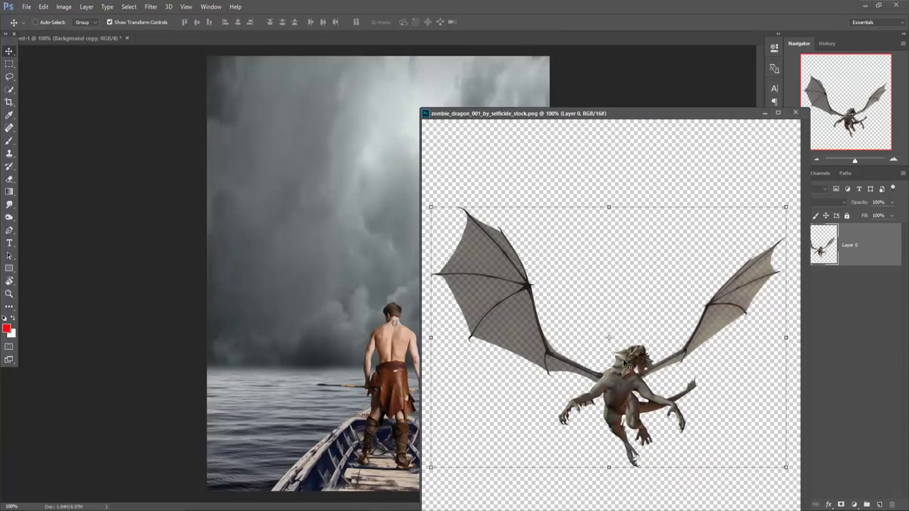
left_click_drag(605, 346, 376, 213)
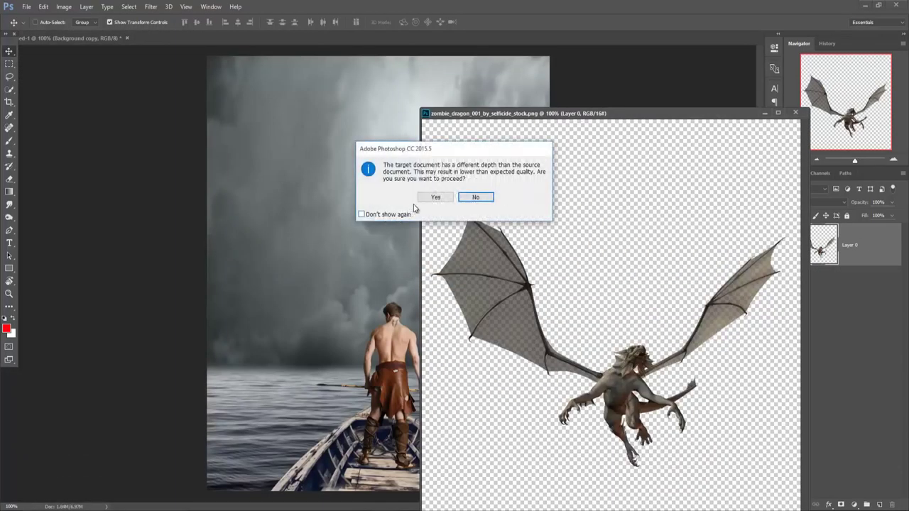
left_click(431, 200)
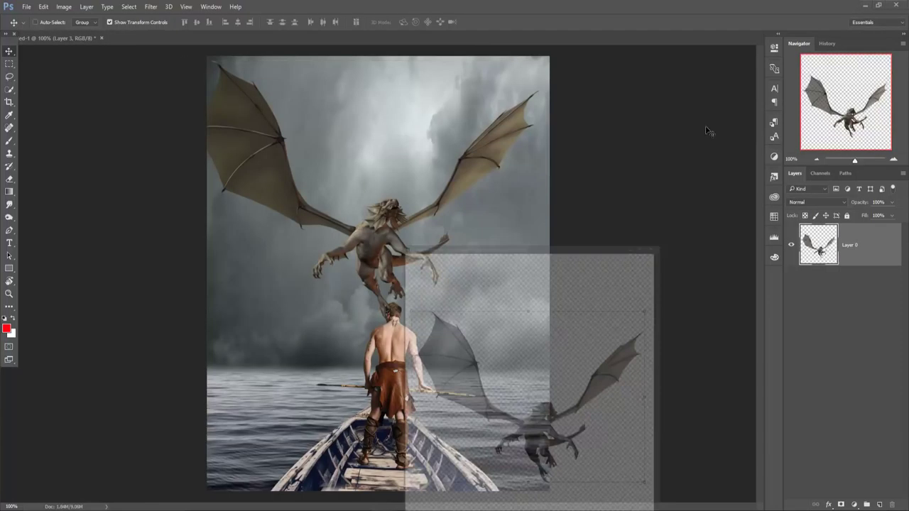
left_click(764, 113)
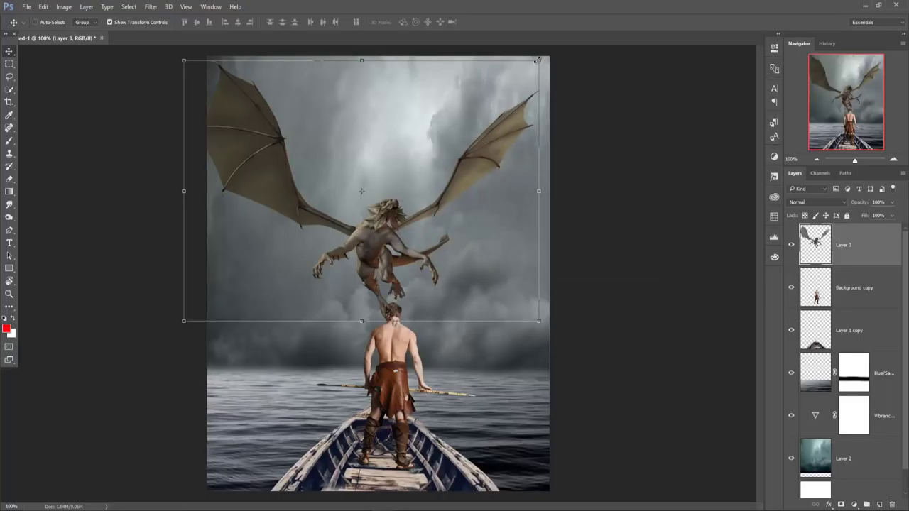
Enlarge the dragon to about 115% and place it in the sky above the warrior
left_click_drag(425, 217, 440, 165)
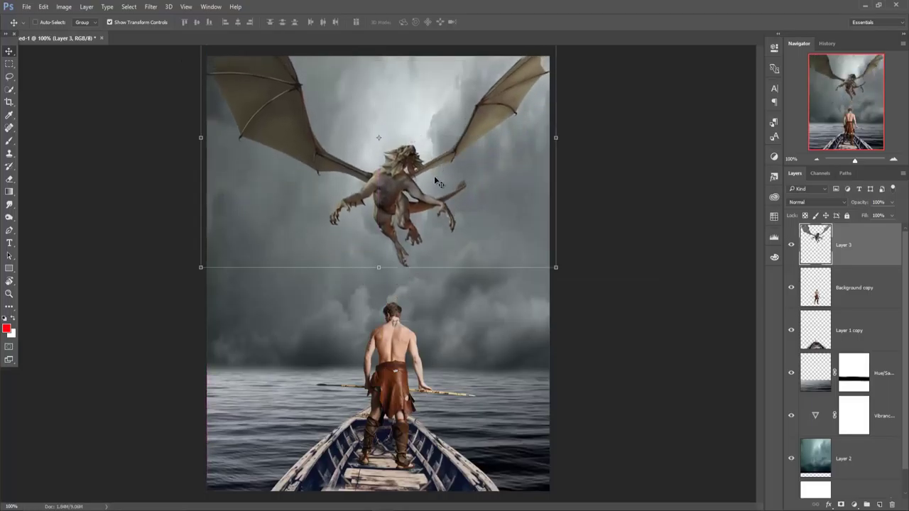
left_click_drag(555, 267, 583, 288)
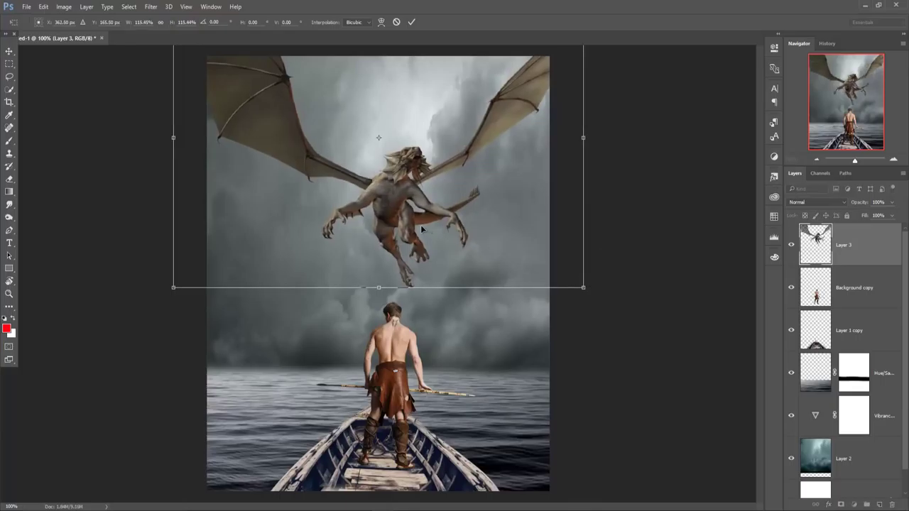
left_click_drag(422, 229, 407, 205)
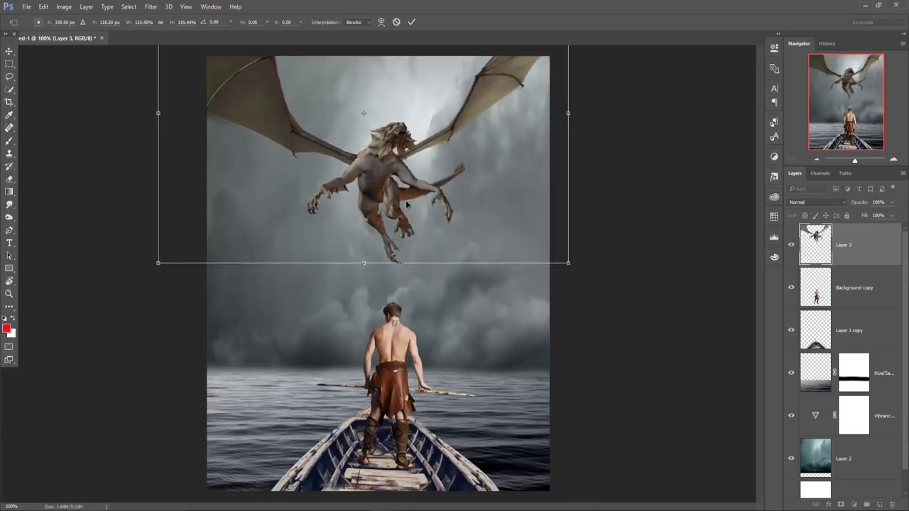
left_click_drag(405, 201, 406, 202)
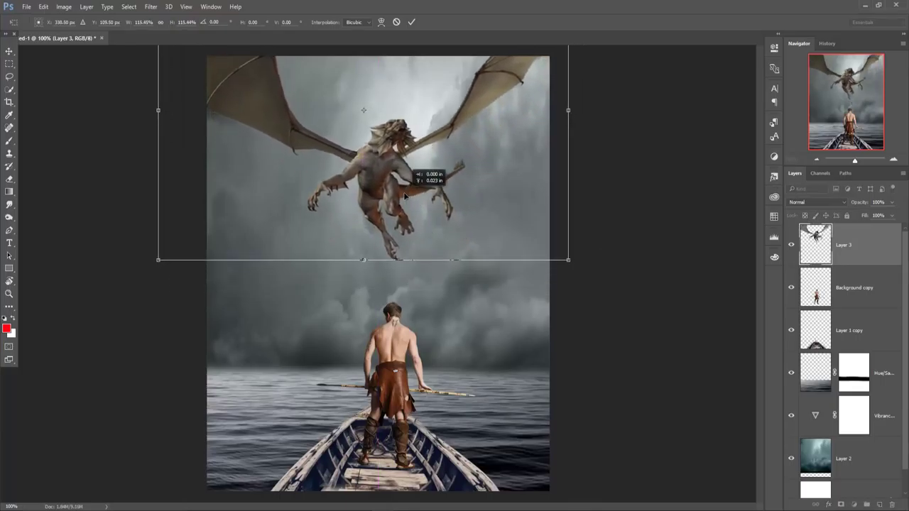
left_click(411, 22)
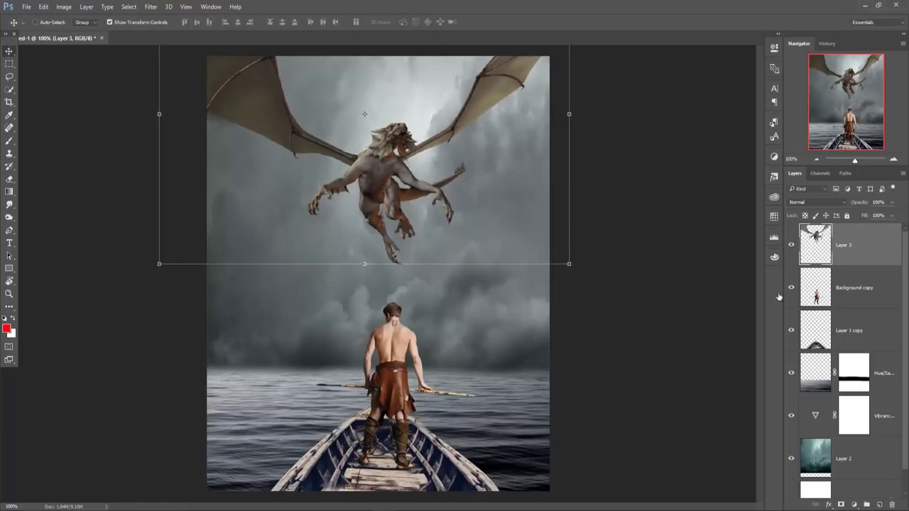
left_click(869, 466)
right_click(859, 462)
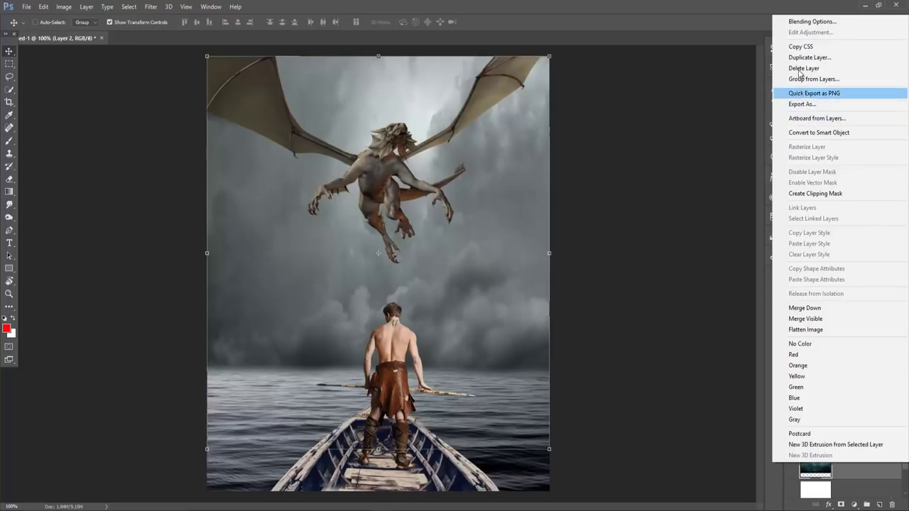
Duplicate storm-cloud Layer 2 and move the copy above Layer 3, opening it in Camera Raw Filter
left_click(801, 48)
right_click(862, 467)
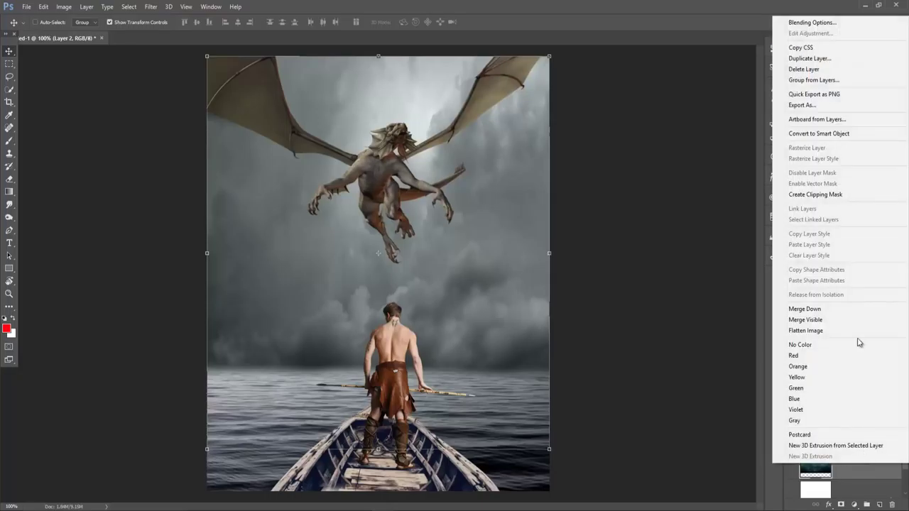
left_click(809, 61)
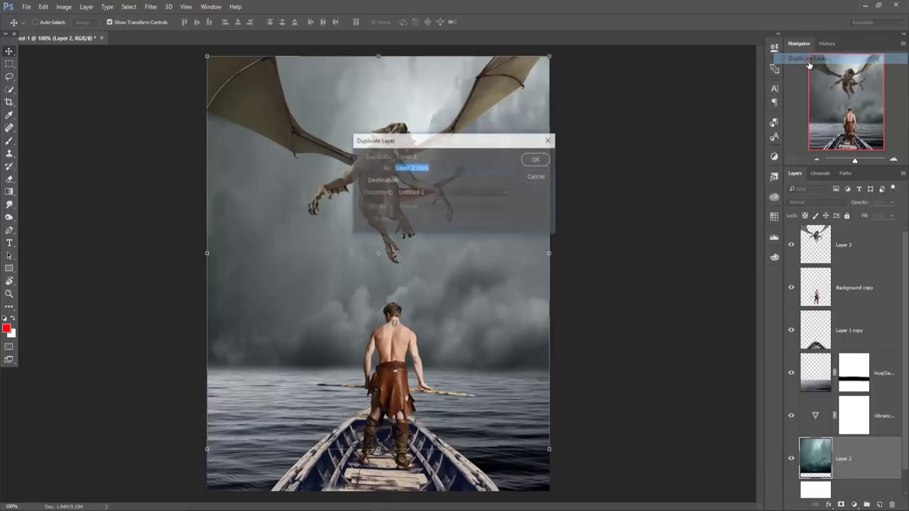
left_click(536, 160)
mouse_move(852, 455)
left_mouse_down()
mouse_move(841, 240)
mouse_move(831, 245)
left_mouse_up()
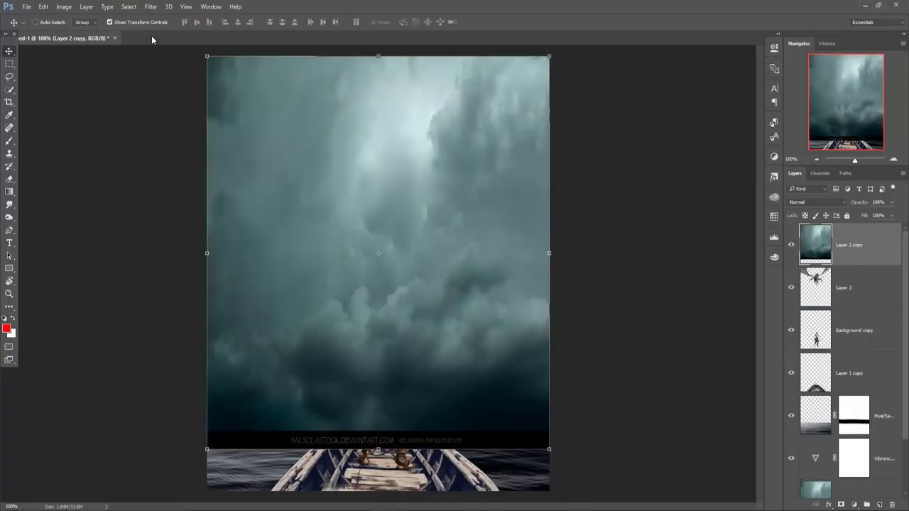
left_click(149, 7)
left_click(155, 64)
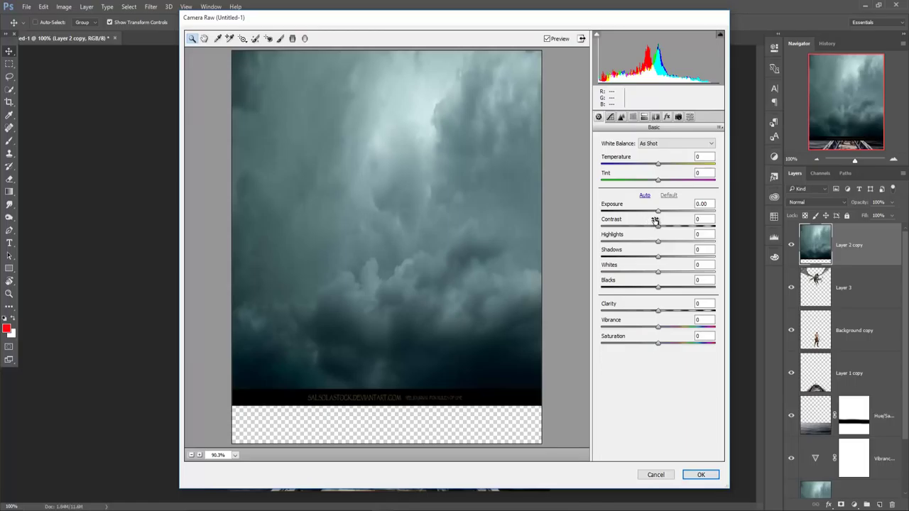
Apply Camera Raw to the cloud copy with Vibrance -31 and Saturation -35
mouse_move(658, 328)
left_mouse_down()
mouse_move(641, 330)
mouse_move(638, 343)
left_mouse_up()
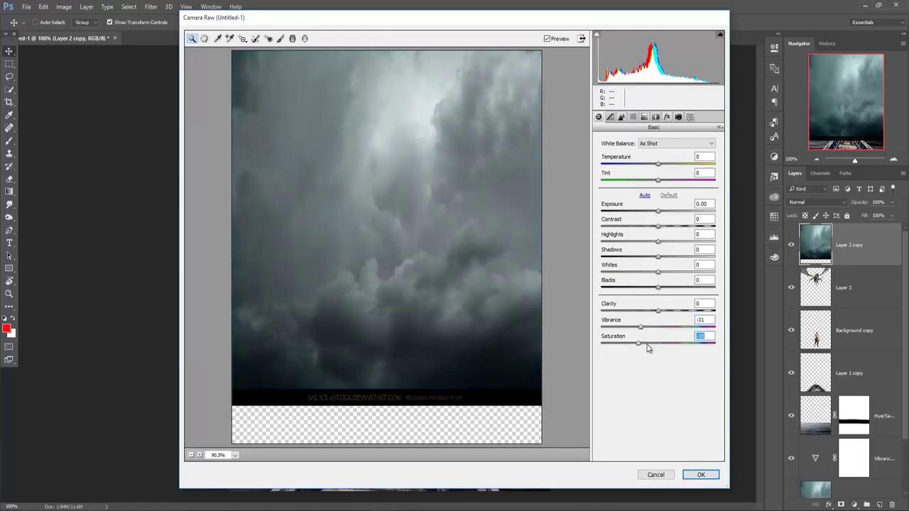
left_click(699, 475)
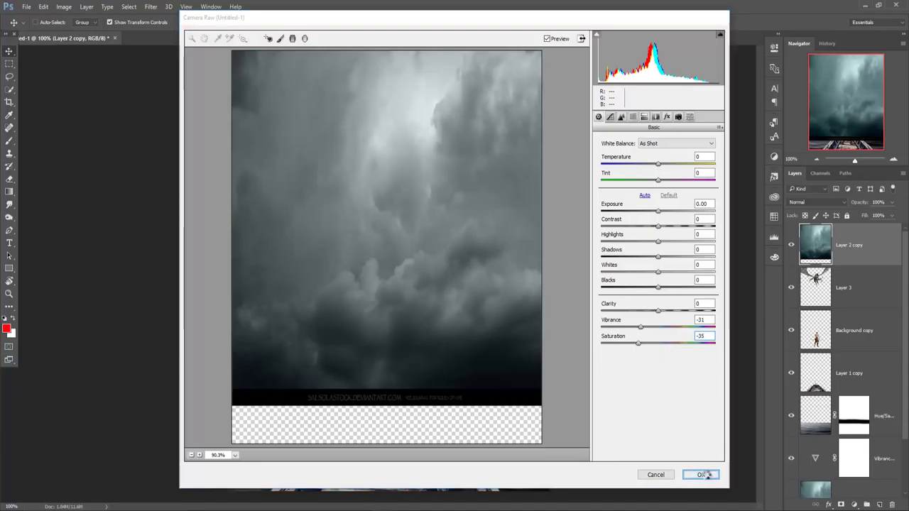
Mask Layer 2 copy, painting black at full opacity to hide clouds over the sea and boat
left_click(840, 505)
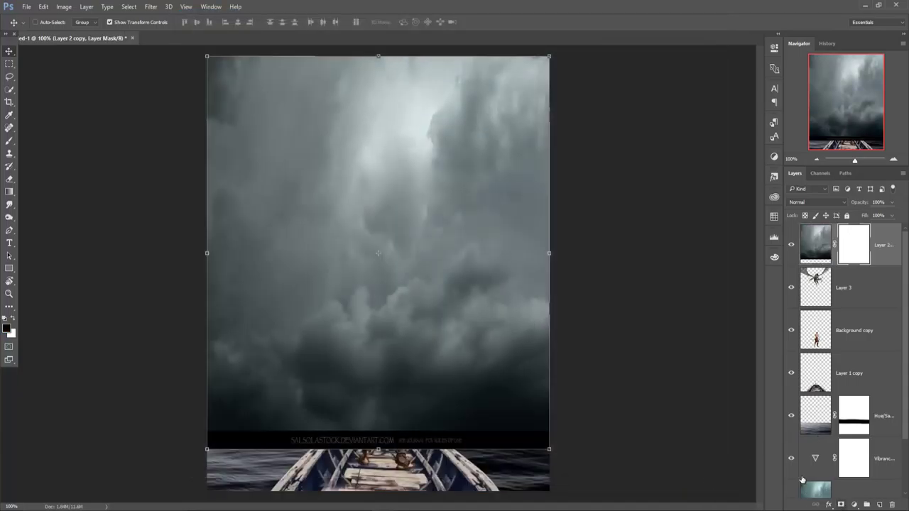
left_click(9, 140)
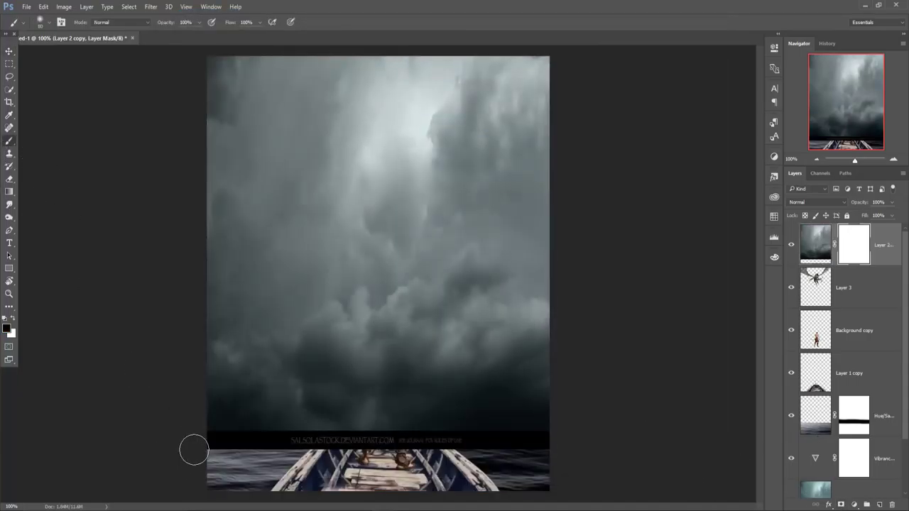
key("bracketright")
key("bracketright")
key("bracketright")
key("bracketright")
key("bracketright")
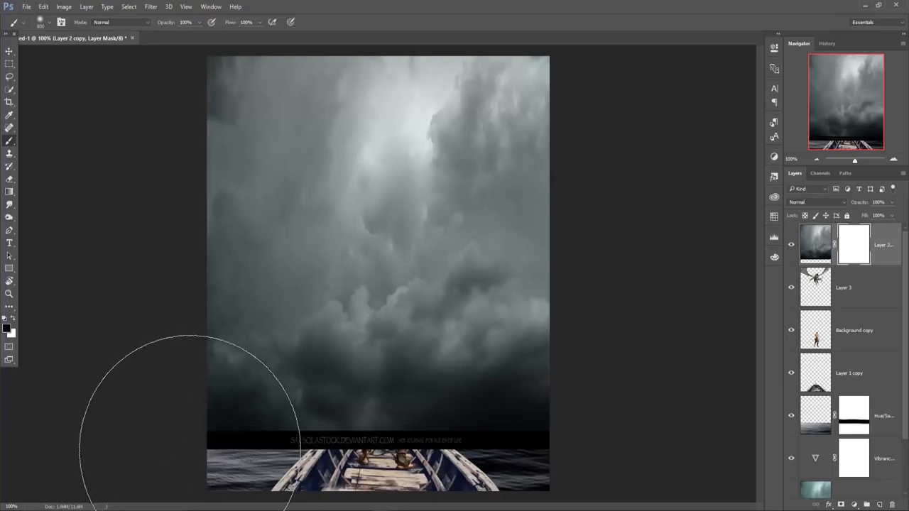
key("bracketleft")
key("bracketleft")
key("bracketleft")
left_click_drag(203, 443, 659, 446)
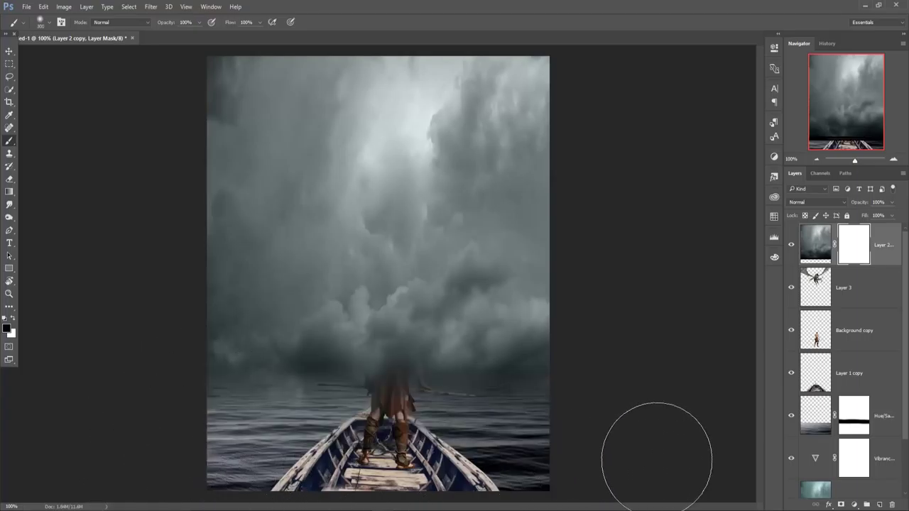
At 16% brush opacity, faintly reveal the warrior, horizon and dragon; add empty Layer 4 above Layer 2
left_click(199, 23)
left_click_drag(201, 34, 161, 35)
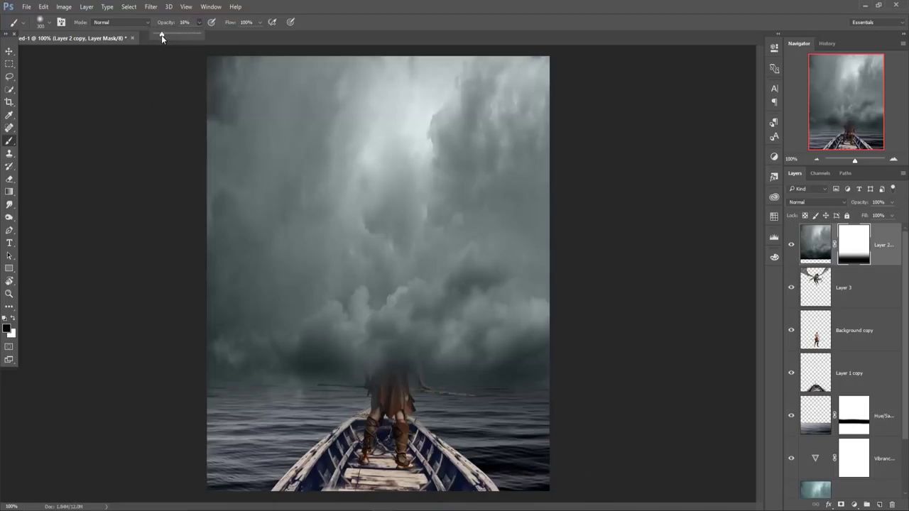
mouse_move(360, 365)
left_mouse_down()
mouse_move(395, 294)
mouse_move(386, 324)
mouse_move(386, 253)
left_mouse_up()
left_click_drag(267, 366, 269, 348)
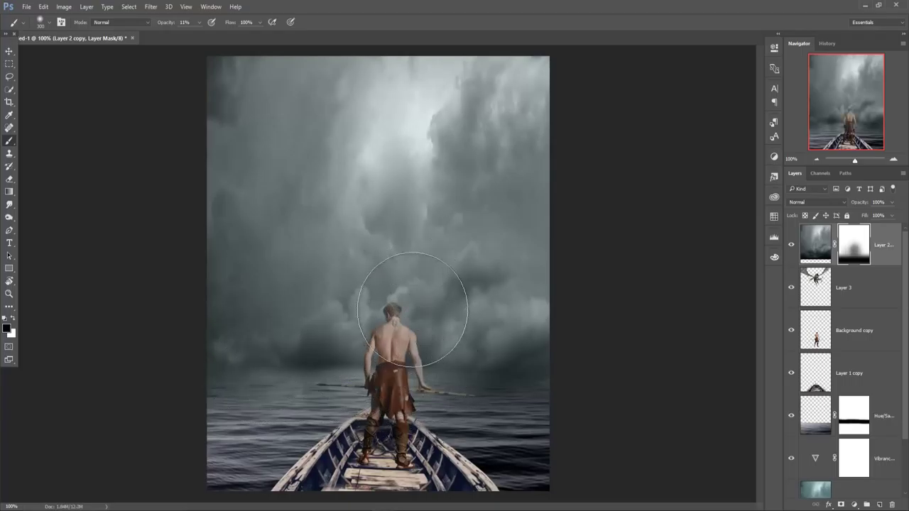
mouse_move(330, 196)
left_mouse_down()
mouse_move(341, 115)
mouse_move(445, 118)
mouse_move(382, 162)
mouse_move(389, 234)
mouse_move(430, 174)
mouse_move(280, 96)
left_mouse_up()
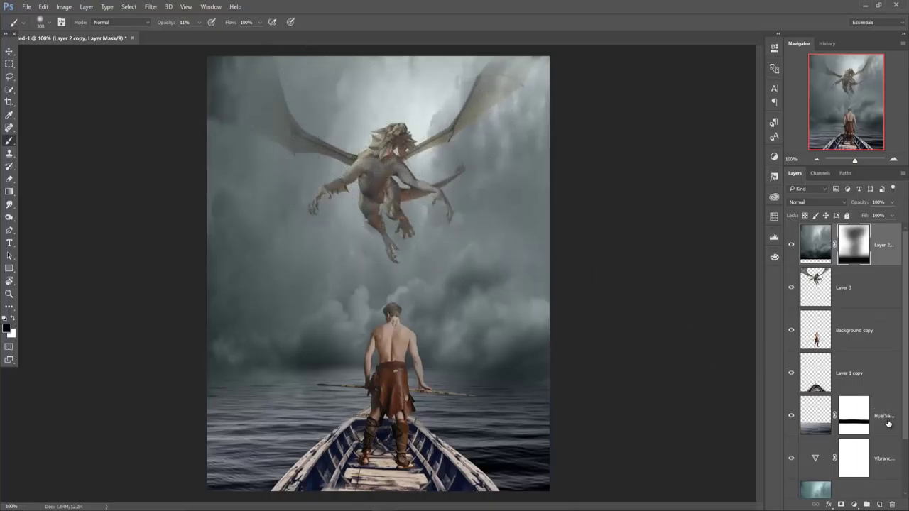
left_click(883, 490)
left_click(879, 504)
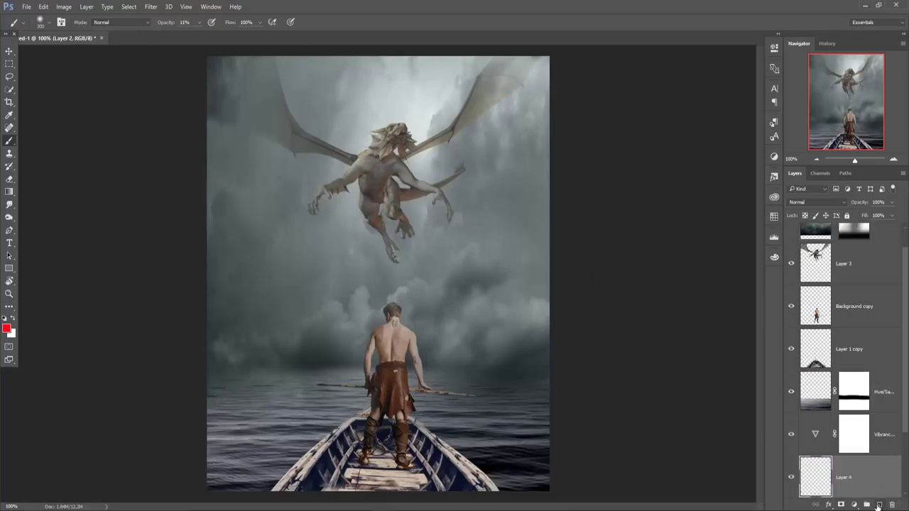
Paint faint 898989 grey mist at 10% opacity on Layer 4 near the dragon and warrior
left_click(13, 320)
left_click(8, 327)
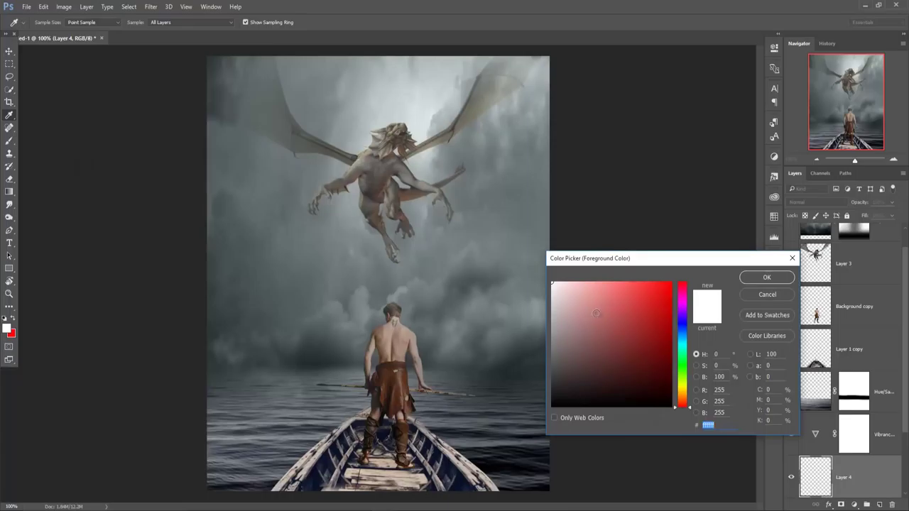
left_click_drag(549, 328, 552, 340)
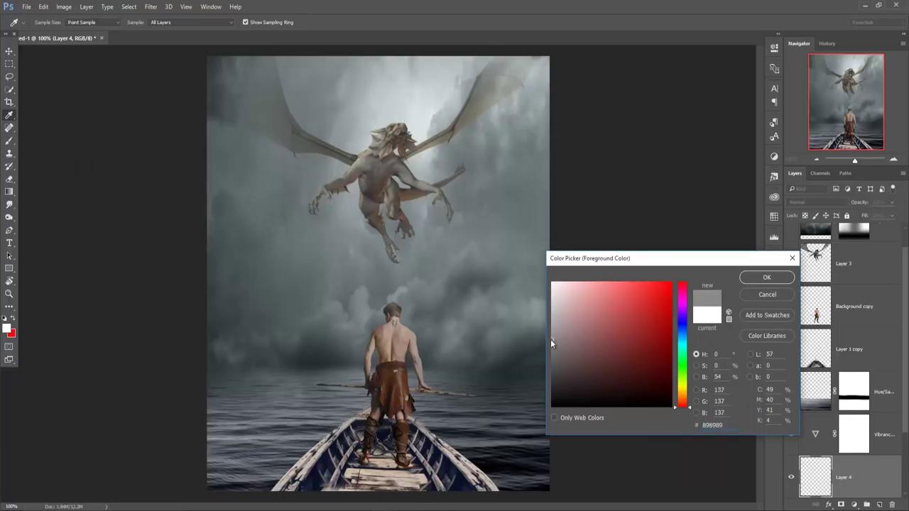
left_click(757, 277)
left_click(200, 23)
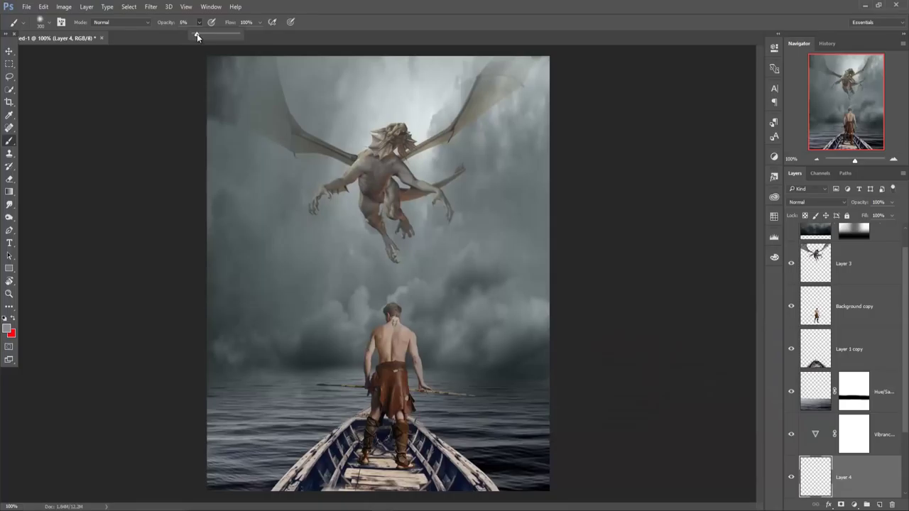
left_click_drag(196, 34, 198, 33)
mouse_move(398, 243)
left_mouse_down()
mouse_move(395, 118)
mouse_move(410, 107)
left_mouse_up()
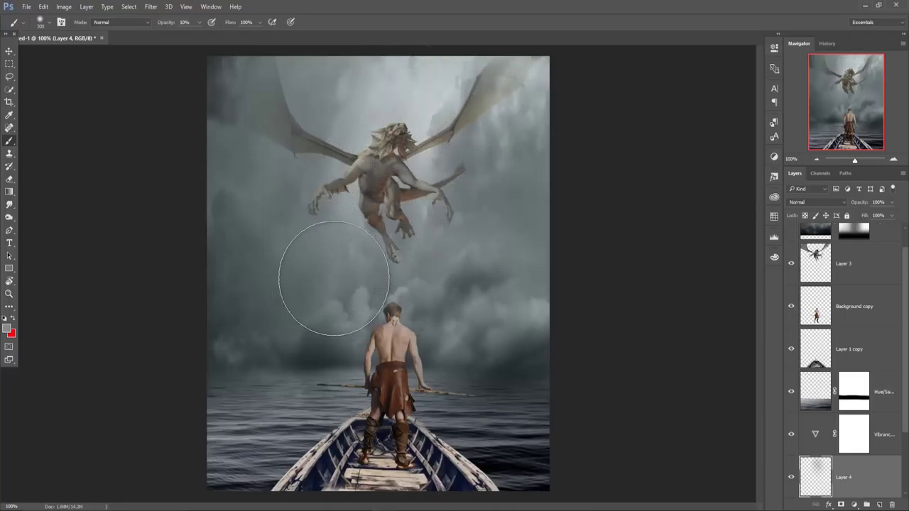
left_click_drag(334, 279, 348, 267)
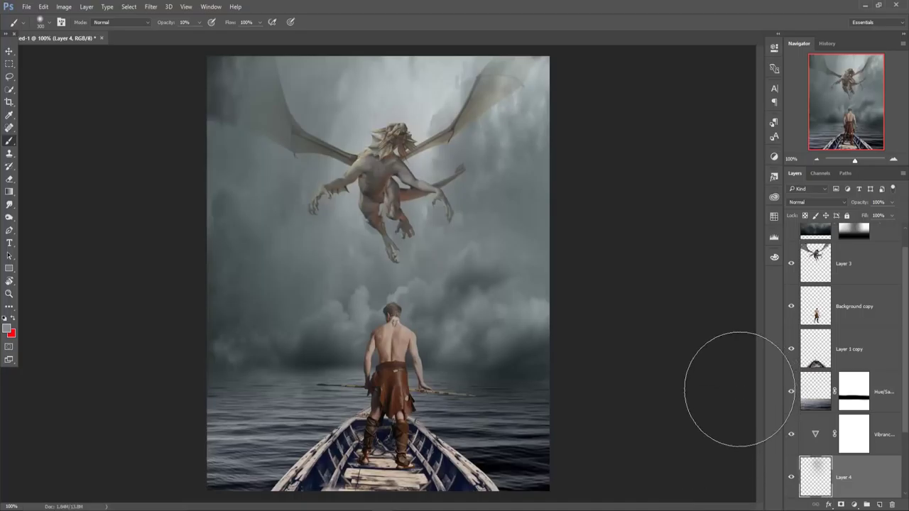
Paint on the Layer 2 copy mask to lighten the clouds around the warrior's head
left_click(856, 233)
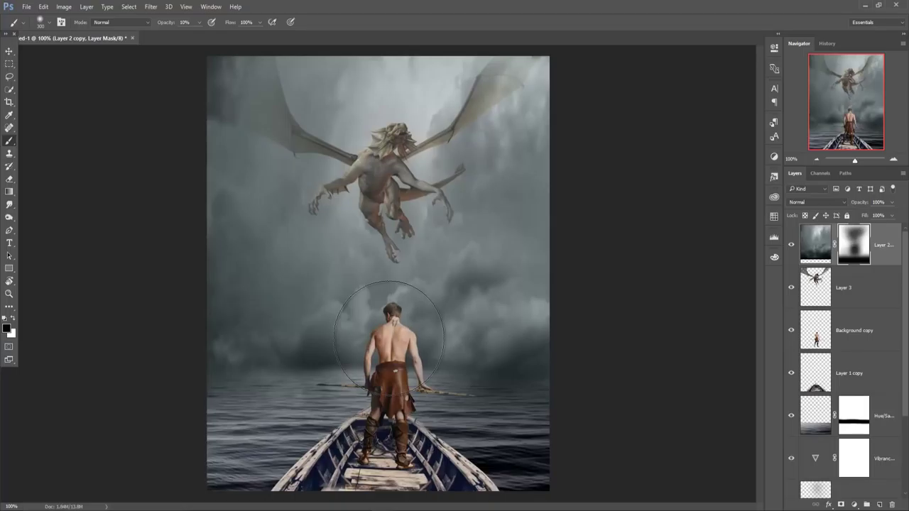
left_click_drag(389, 334, 373, 440)
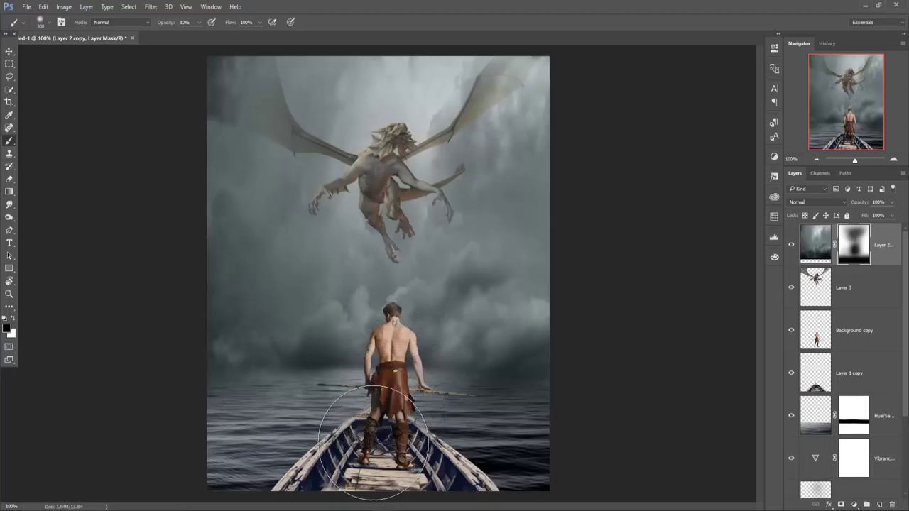
left_click(10, 51)
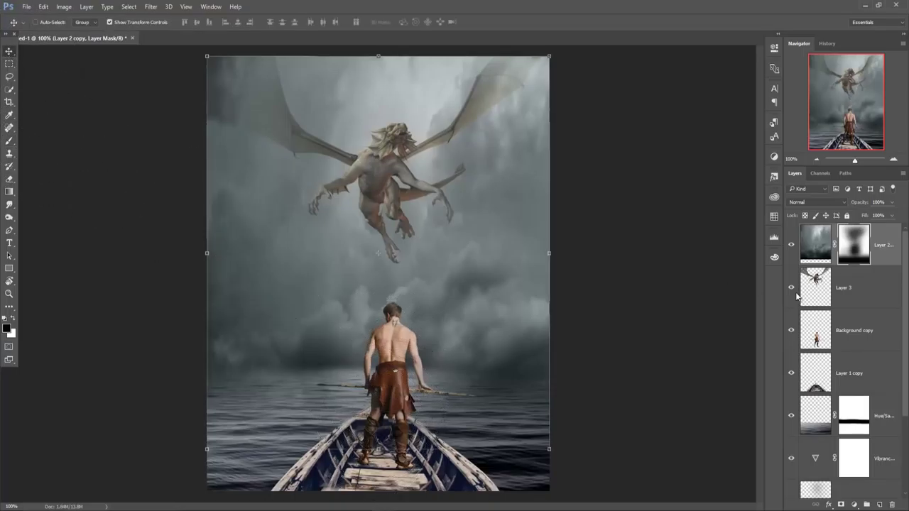
left_click(825, 338)
Mute the warrior's Background copy in Camera Raw with Vibrance -25 and lower saturation
left_click(152, 7)
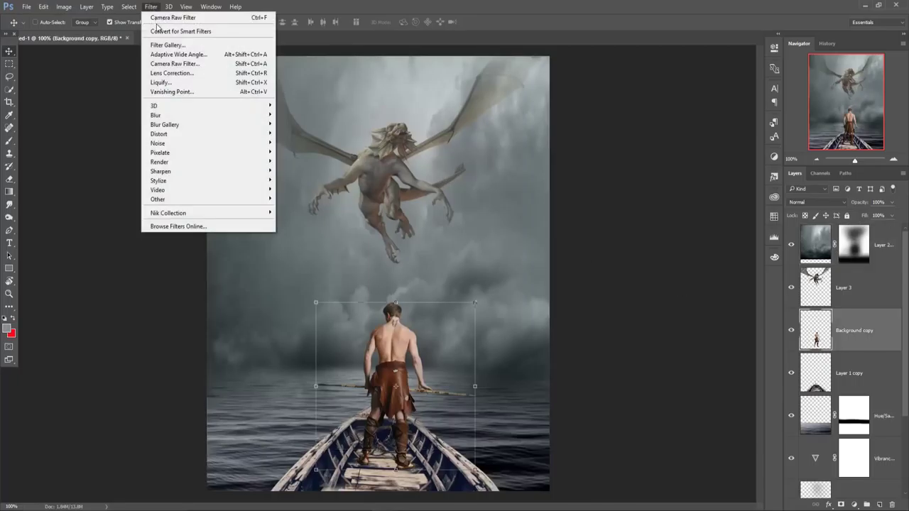
left_click(174, 63)
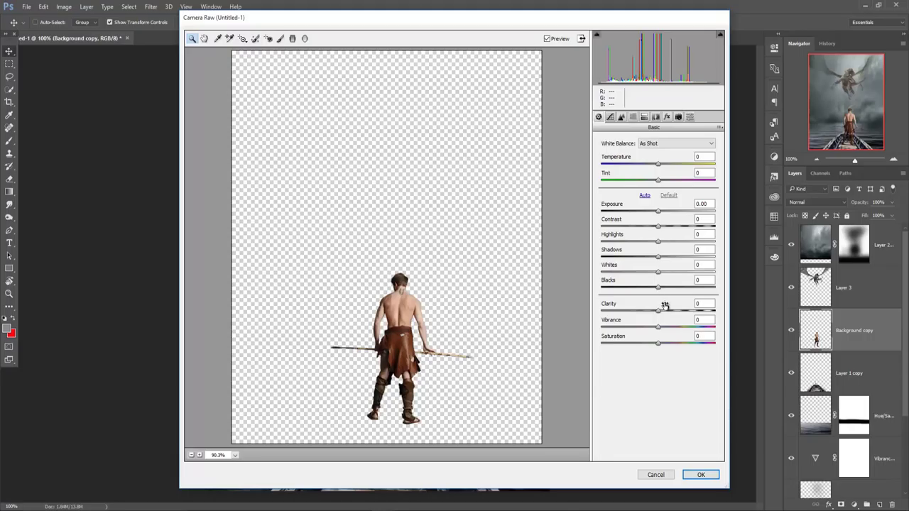
mouse_move(659, 328)
left_mouse_down()
mouse_move(644, 328)
mouse_move(651, 344)
left_mouse_up()
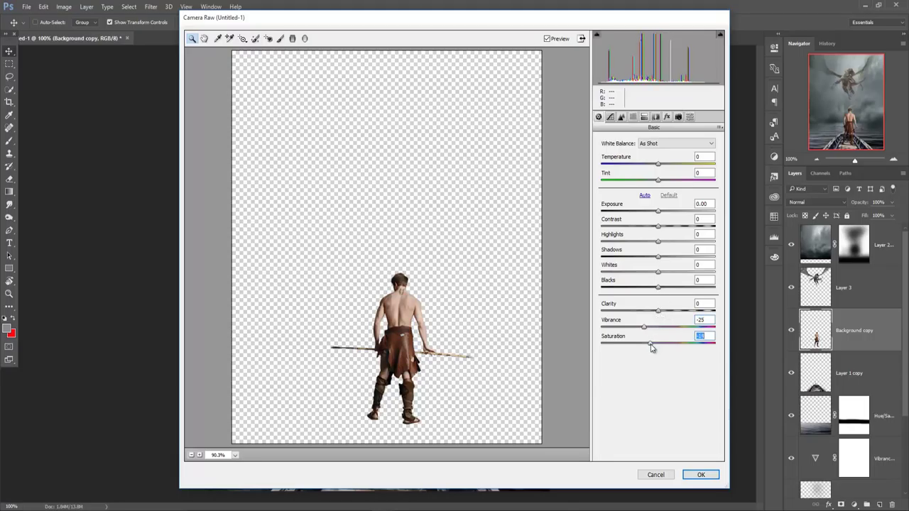
left_click(702, 475)
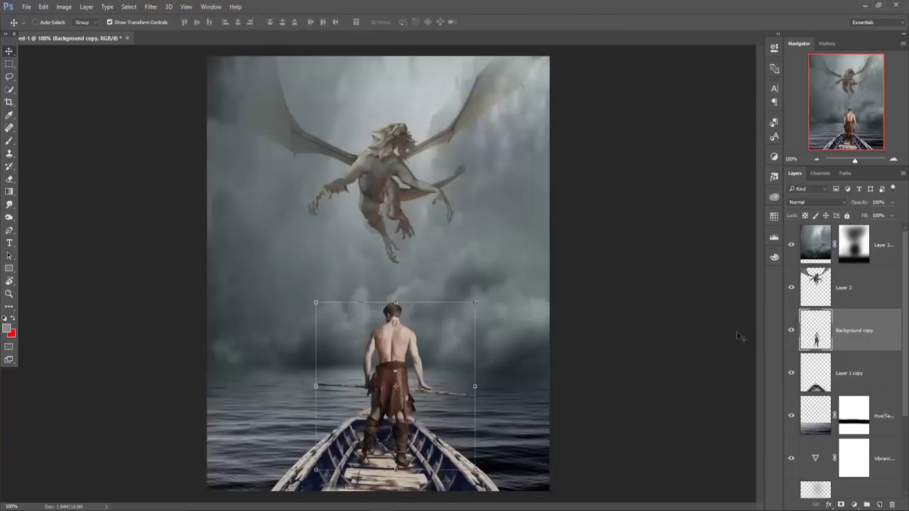
left_click(864, 251)
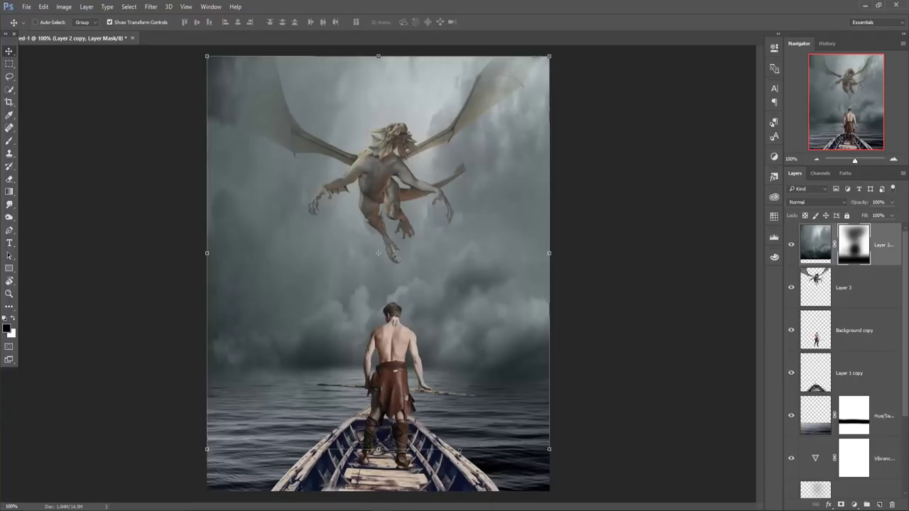
Stretch the top cloud copy to about 108.86% height and commit the transform
left_click_drag(378, 449, 379, 491)
left_click_drag(379, 490, 379, 485)
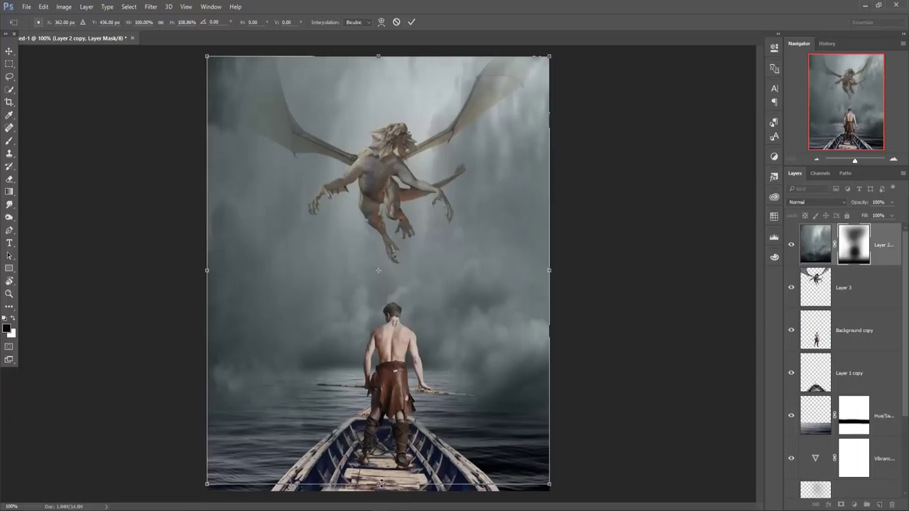
left_click(411, 22)
Paint low-opacity black on the Hue/Saturation mask over the water right of the boat
left_click(823, 424)
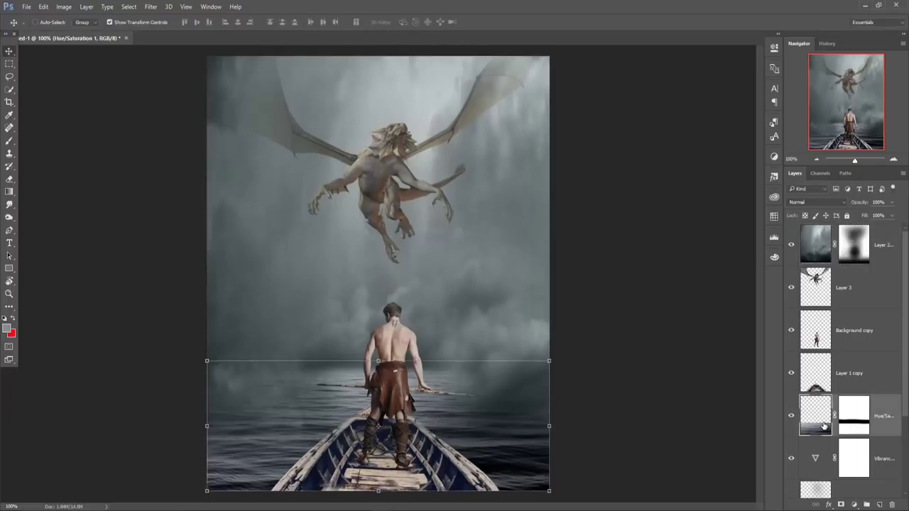
left_click(854, 418)
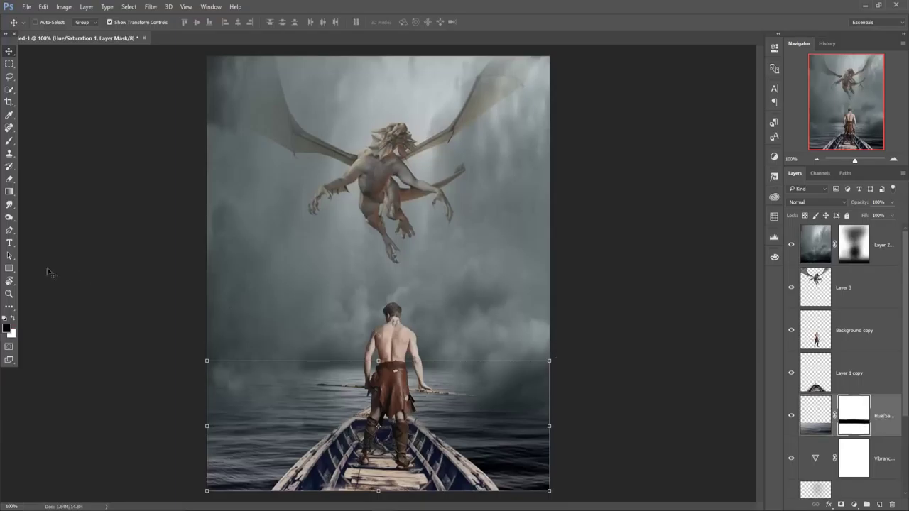
left_click(9, 141)
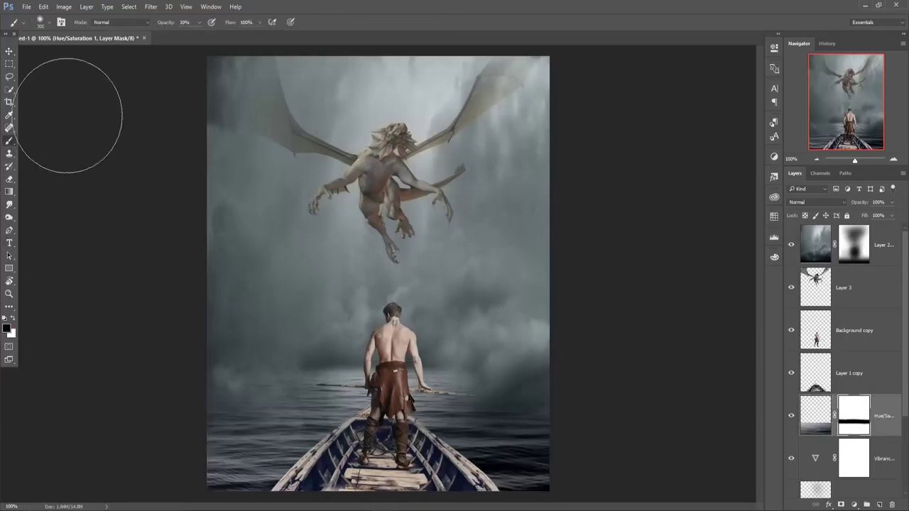
left_click(199, 23)
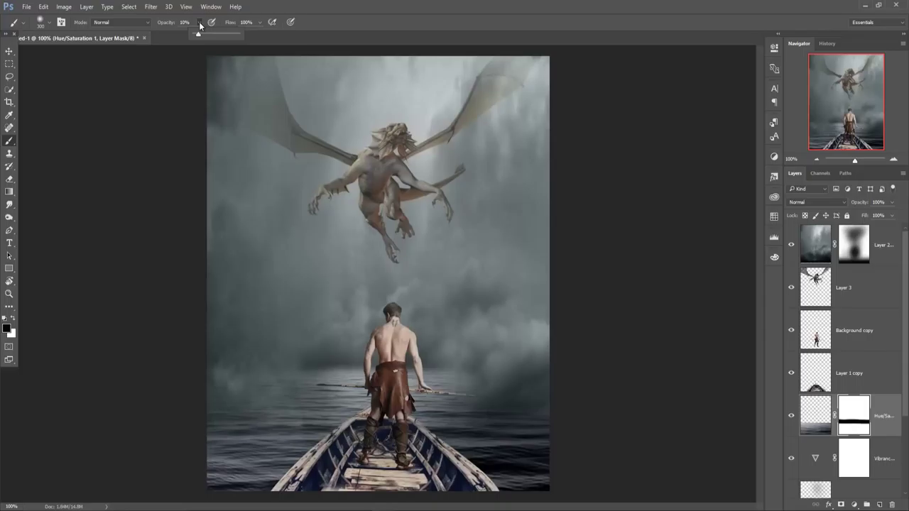
left_click_drag(198, 33, 195, 34)
mouse_move(518, 436)
left_mouse_down()
mouse_move(465, 439)
mouse_move(370, 403)
left_mouse_up()
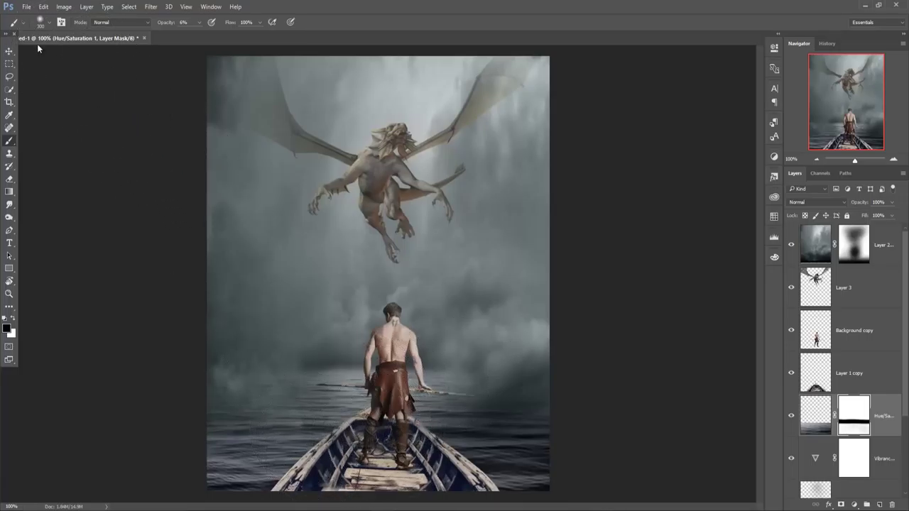
left_click(10, 51)
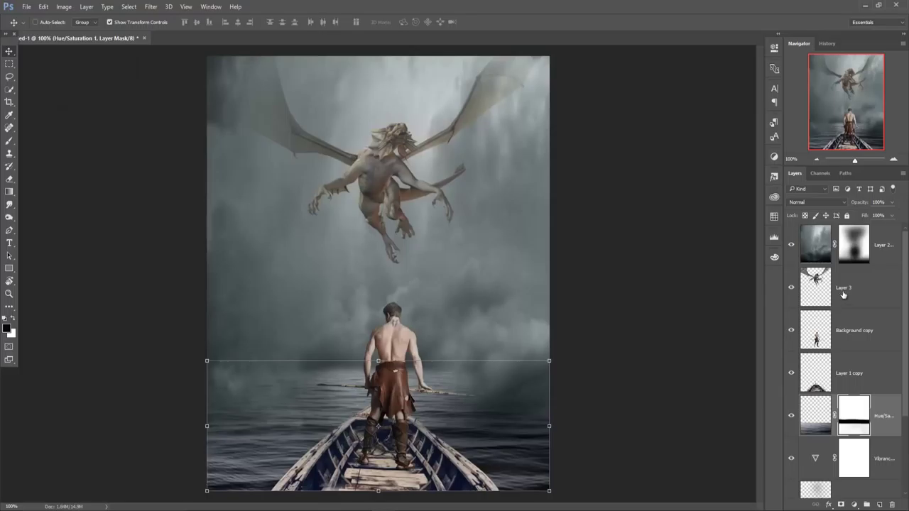
left_click(839, 338)
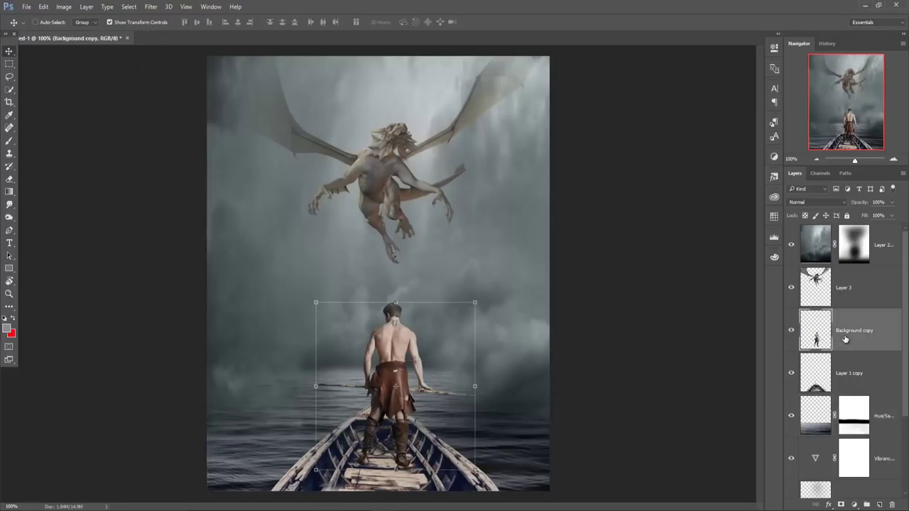
Add a new empty Layer 5 above Layer 1 copy
right_click(850, 338)
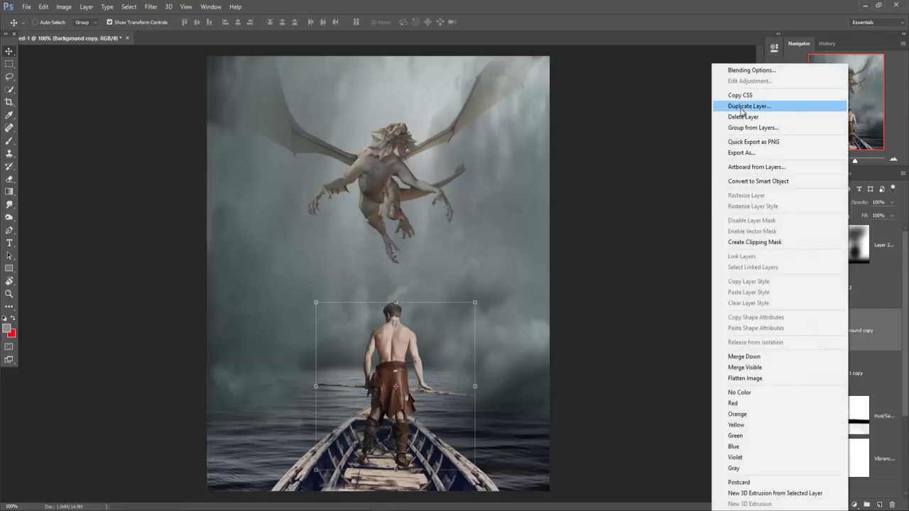
left_click(622, 80)
left_click(854, 371)
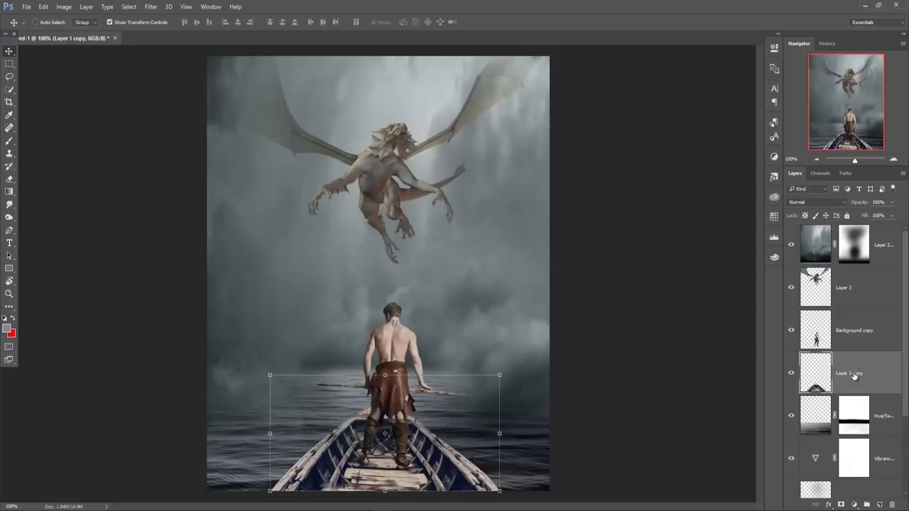
left_click(879, 504)
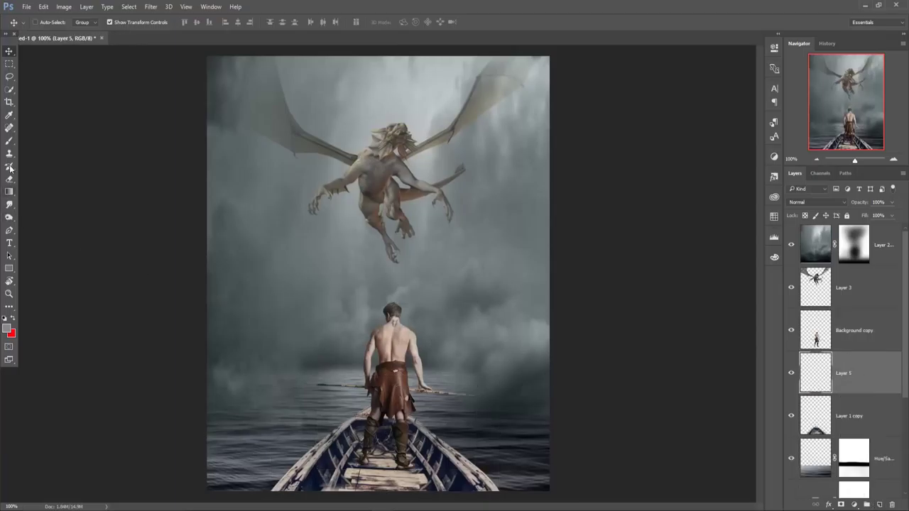
Paint a dark shadow under the warrior's feet with a small black brush at 100% opacity
left_click(10, 142)
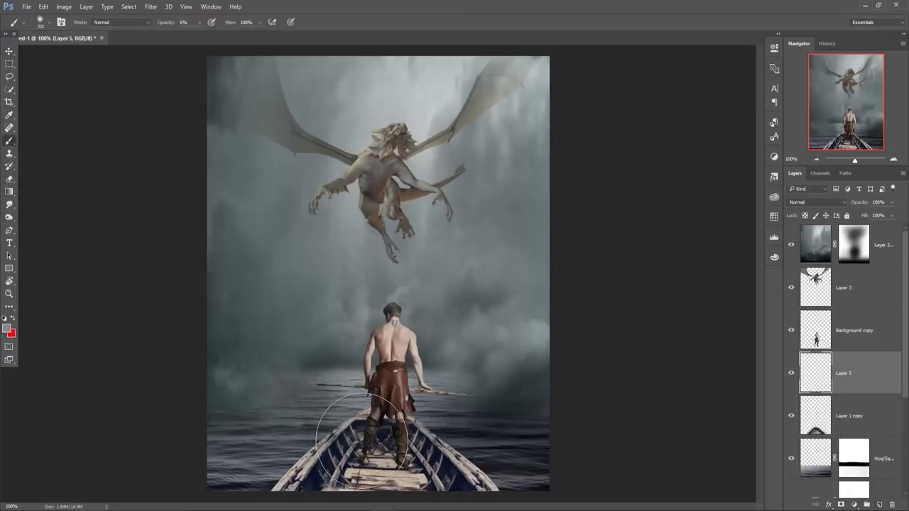
key("bracketleft")
key("bracketleft")
key("bracketleft")
key("bracketleft")
key("bracketleft")
key("bracketleft")
key("bracketleft")
key("bracketleft")
key("bracketleft")
key("bracketleft")
key("bracketleft")
key("bracketleft")
left_click(7, 328)
left_click(553, 405)
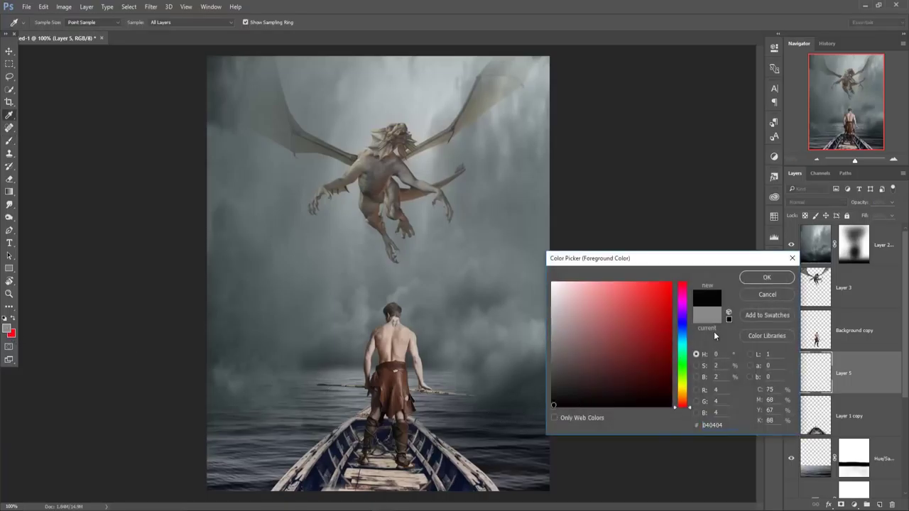
left_click(767, 277)
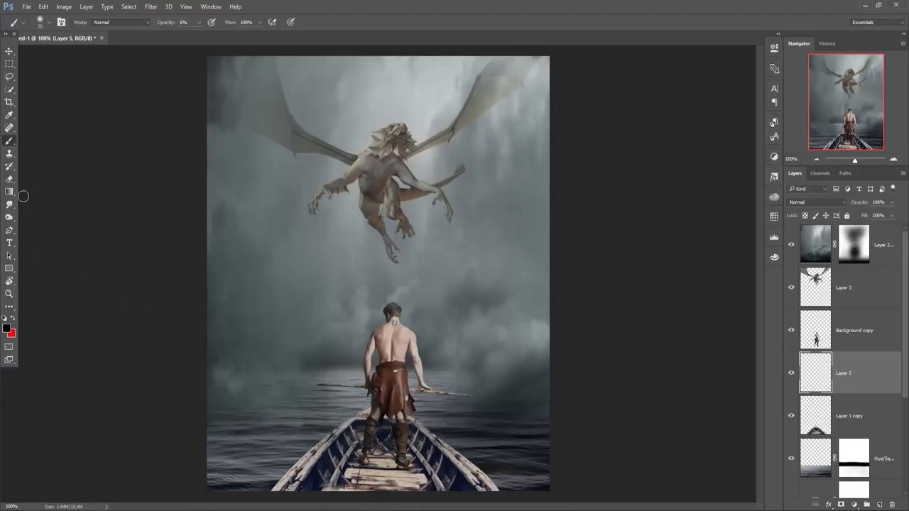
left_click_drag(203, 23, 305, 171)
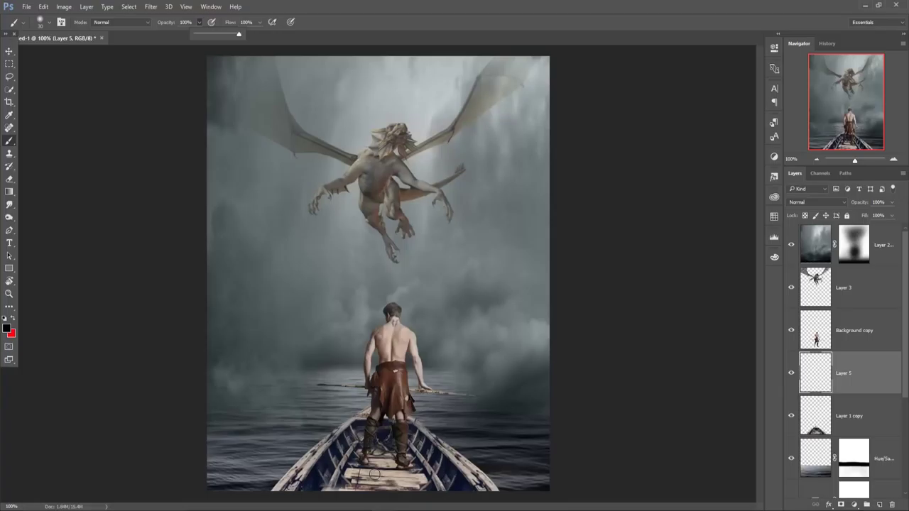
left_click_drag(374, 474, 374, 490)
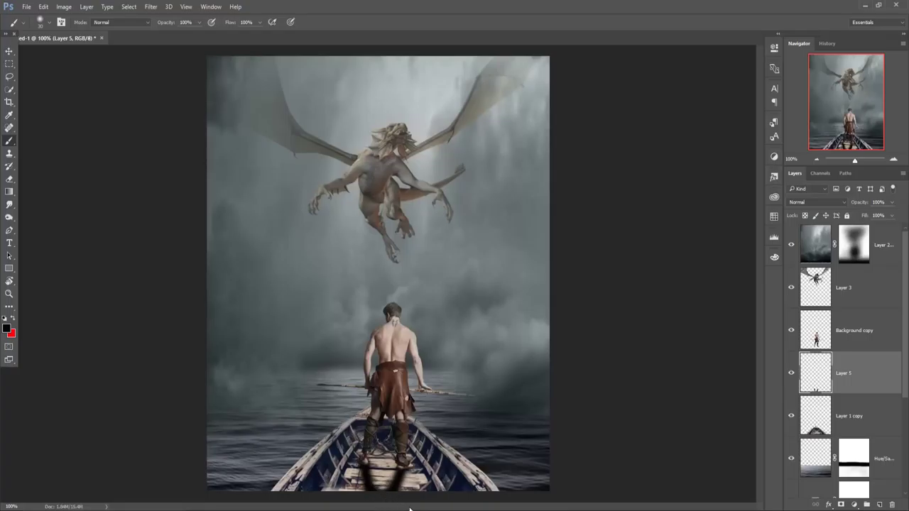
Lower the shadow layer's opacity to 63%
left_click(893, 202)
left_click_drag(891, 215, 882, 216)
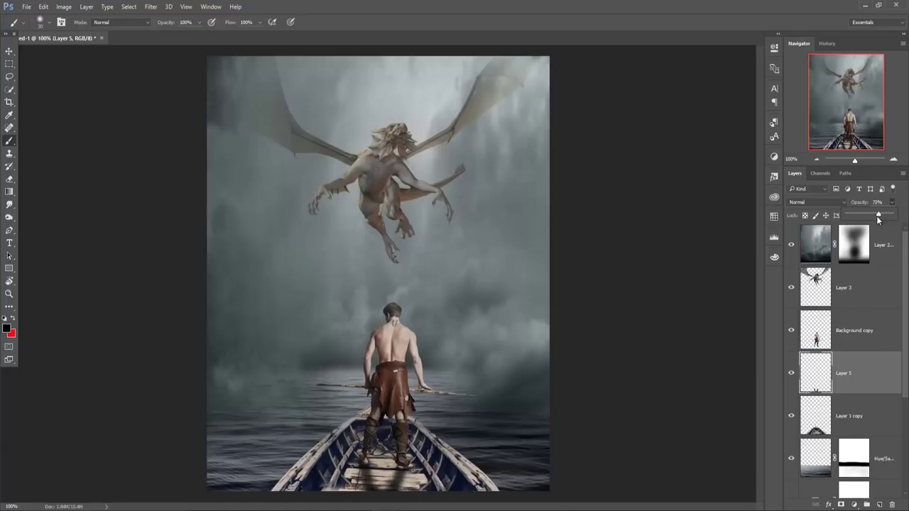
left_click_drag(880, 217, 875, 216)
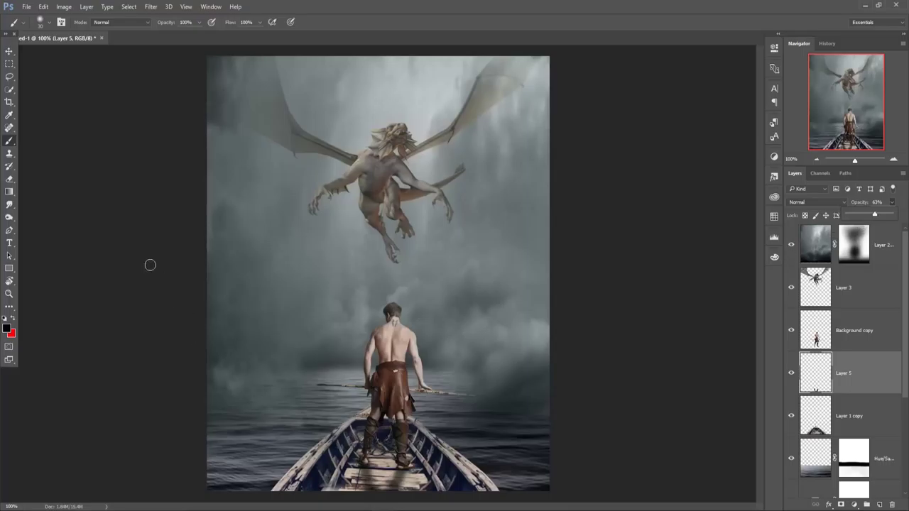
left_click(8, 51)
Add a new Layer 6 above the warrior and fill it with 50% gray
left_click(856, 329)
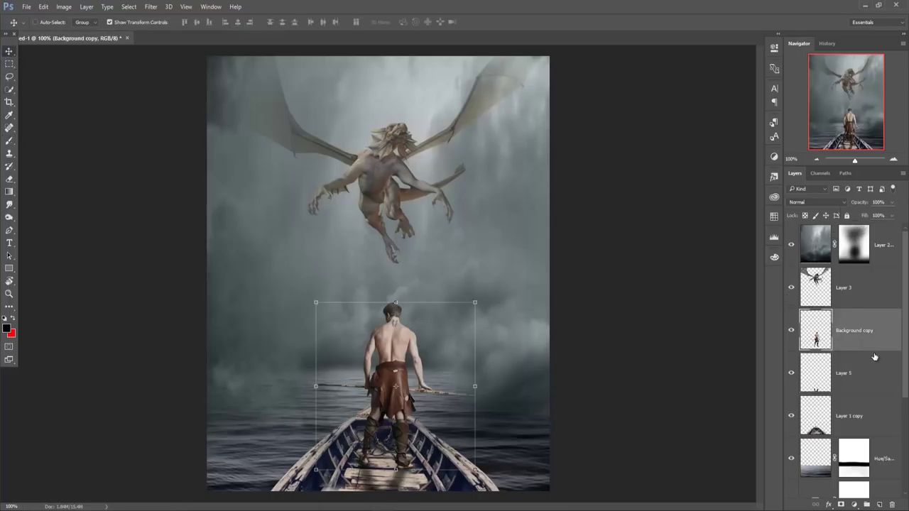
left_click(878, 505)
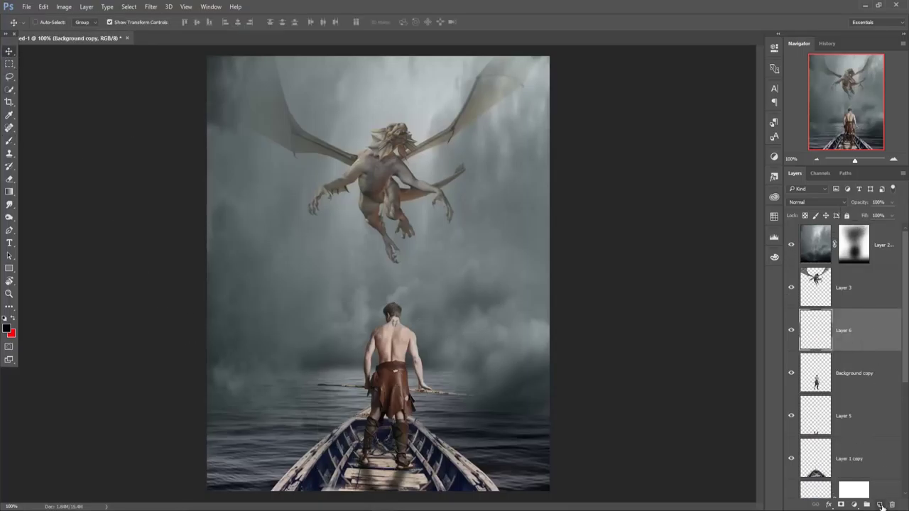
left_click(63, 7)
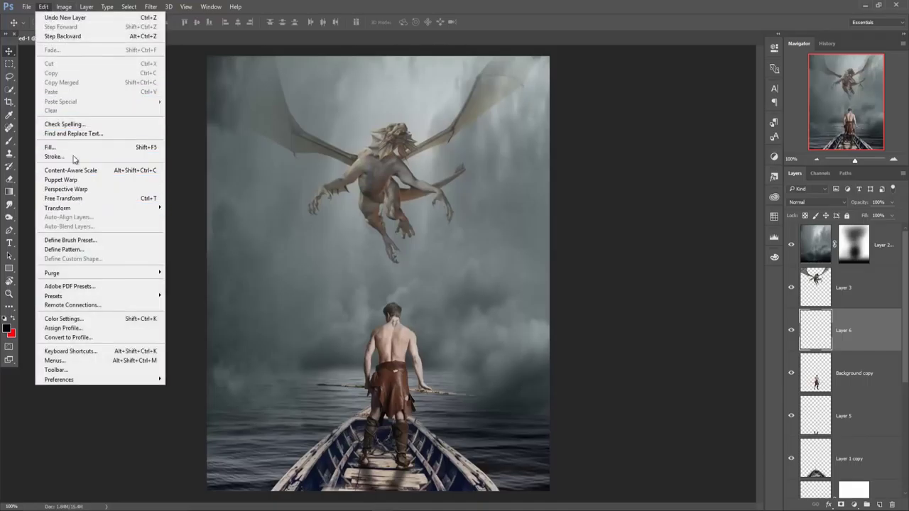
left_click(71, 148)
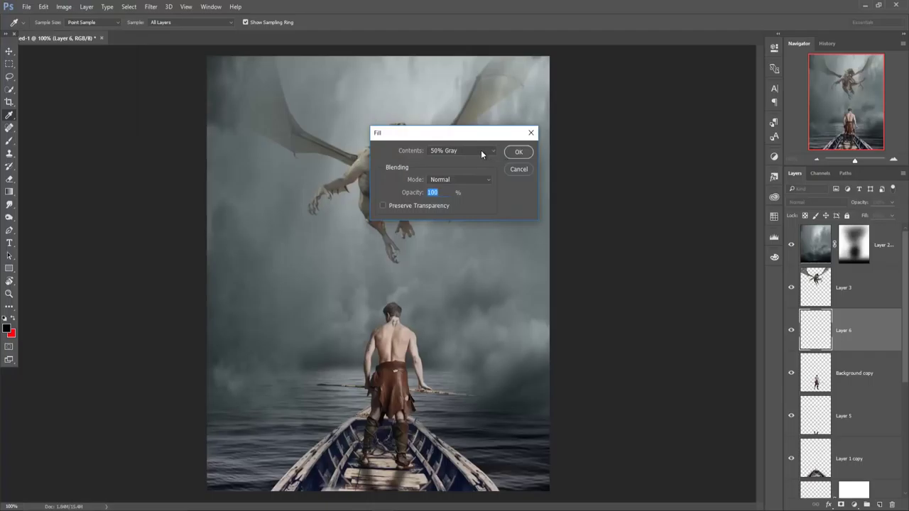
left_click(482, 151)
left_click(462, 222)
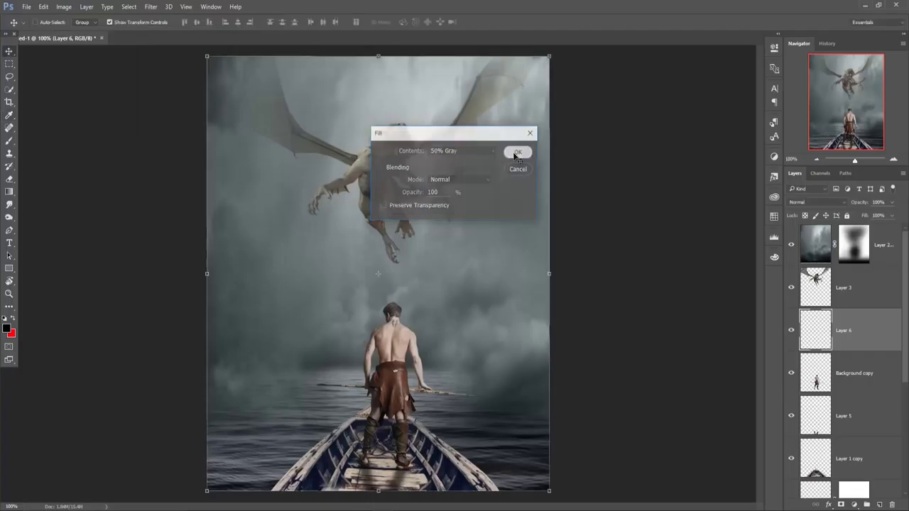
left_click(518, 153)
key("v")
Clip Layer 6 to the warrior layer and set its blend mode to Overlay
right_click(878, 330)
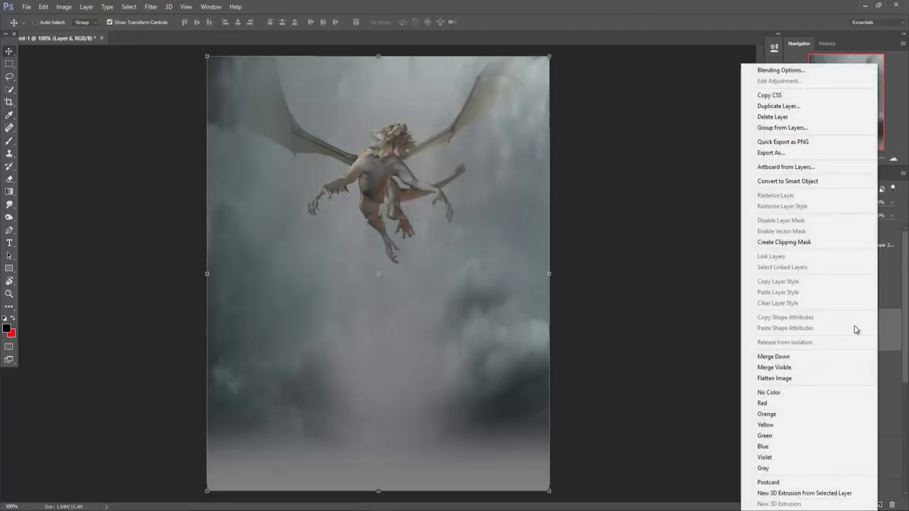
left_click(803, 242)
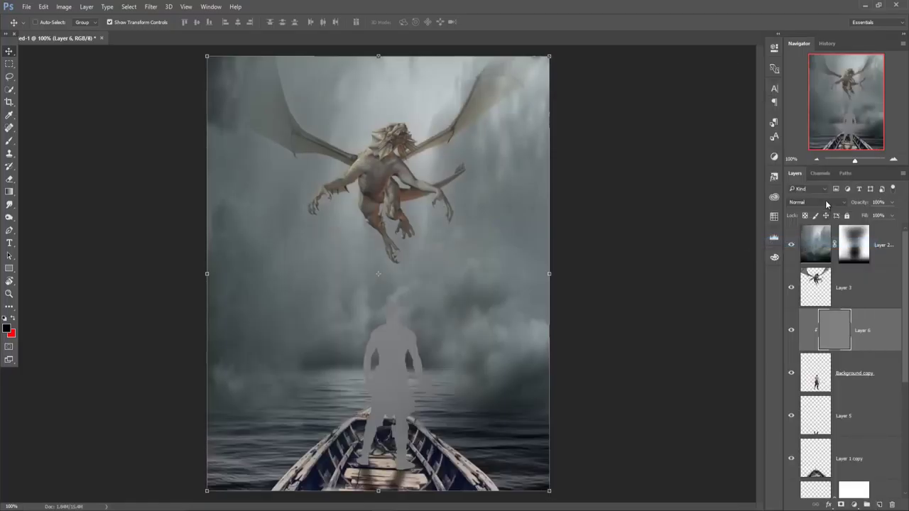
left_click(815, 202)
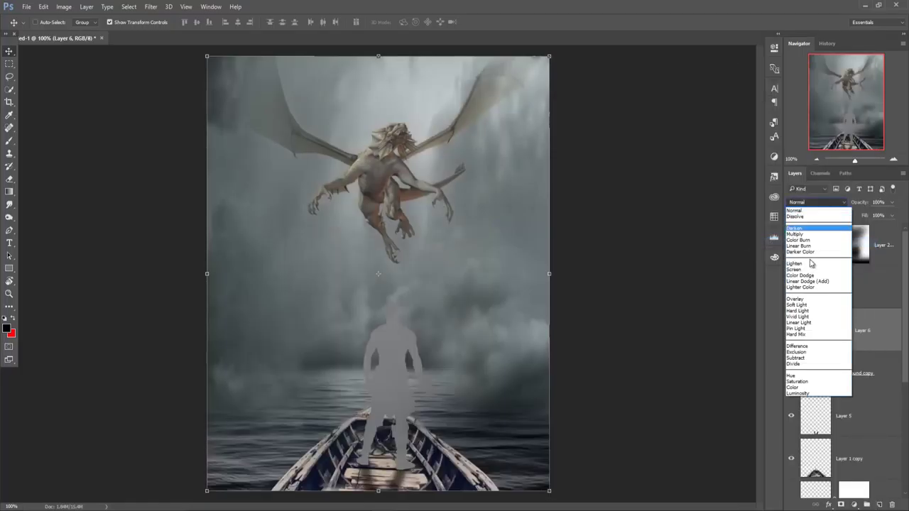
left_click(805, 301)
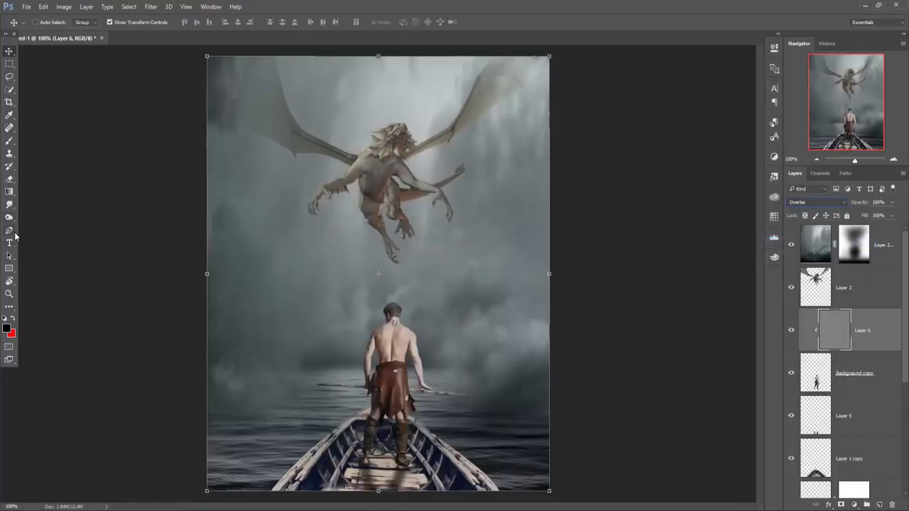
left_click(9, 218)
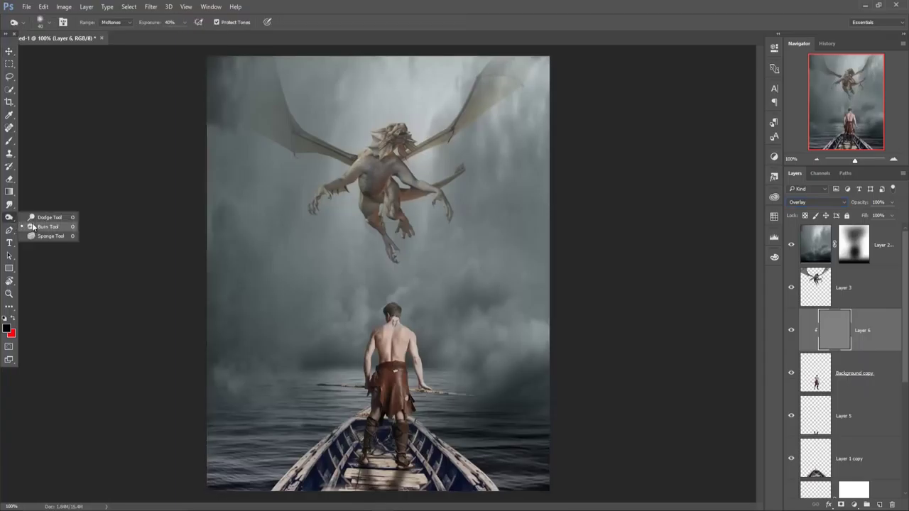
Dodge the warrior's neck tattoo, arms, back and leather skirt with a size-30 brush
left_click(43, 217)
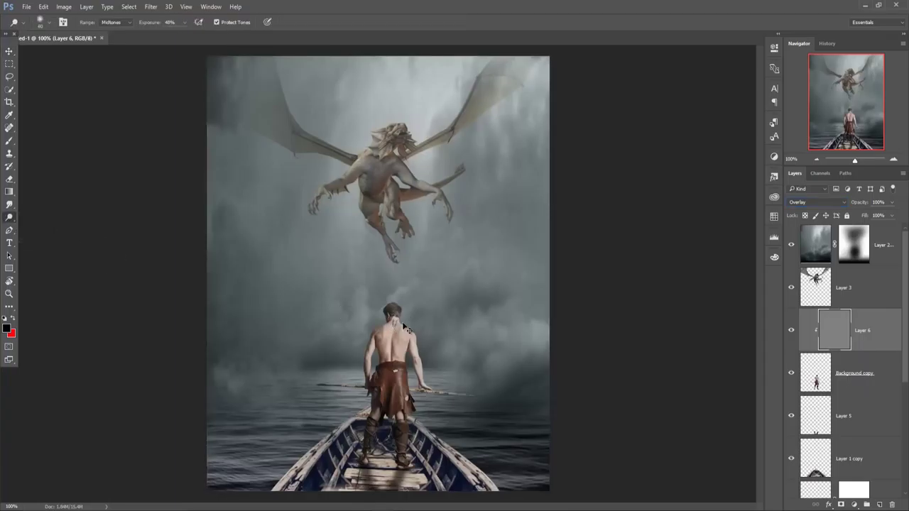
scroll(402, 322, "up", 3)
scroll(402, 322, "up", 2)
mouse_move(450, 379)
left_mouse_down()
mouse_move(443, 242)
mouse_move(431, 209)
left_mouse_up()
key("bracketleft")
key("bracketleft")
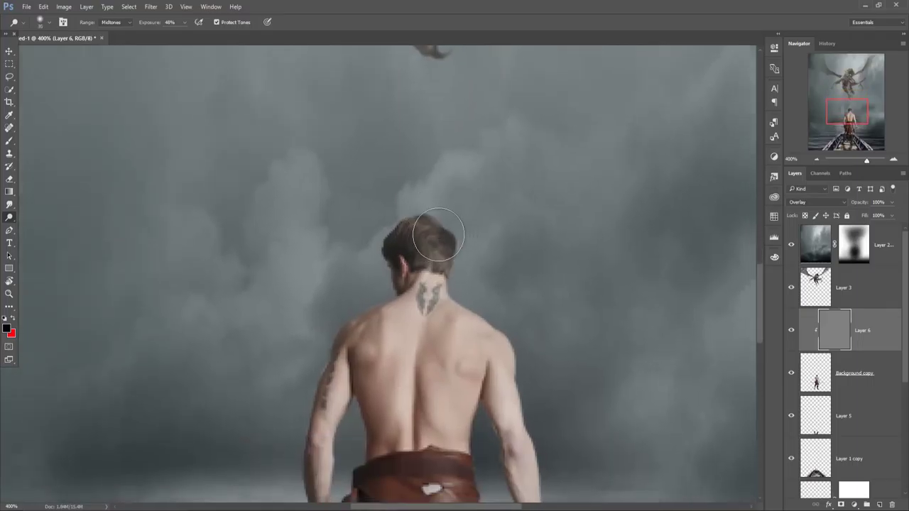
key("bracketleft")
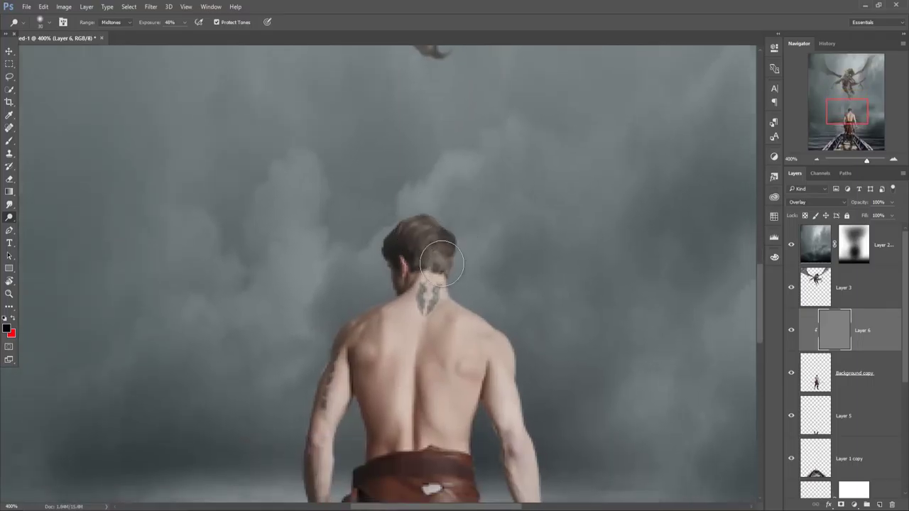
mouse_move(426, 288)
left_mouse_down()
mouse_move(416, 318)
mouse_move(417, 450)
left_mouse_up()
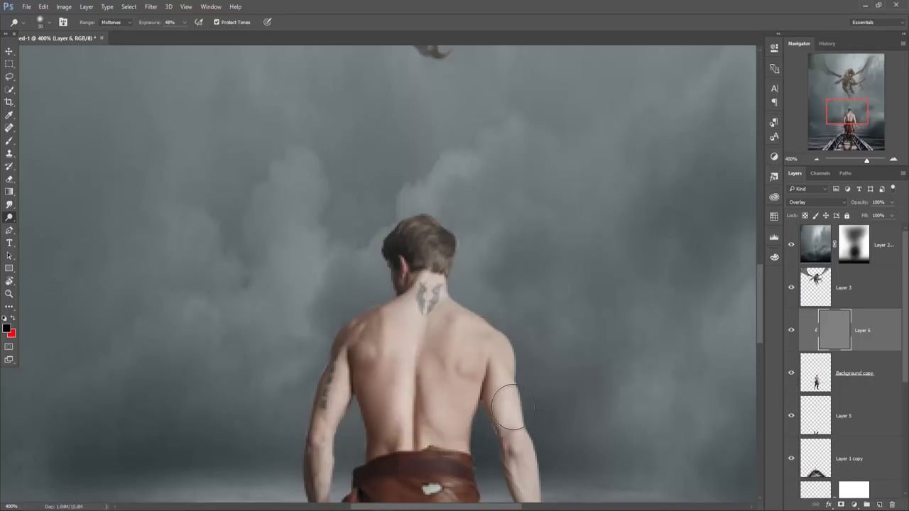
mouse_move(501, 426)
left_mouse_down()
mouse_move(434, 366)
mouse_move(452, 253)
left_mouse_up()
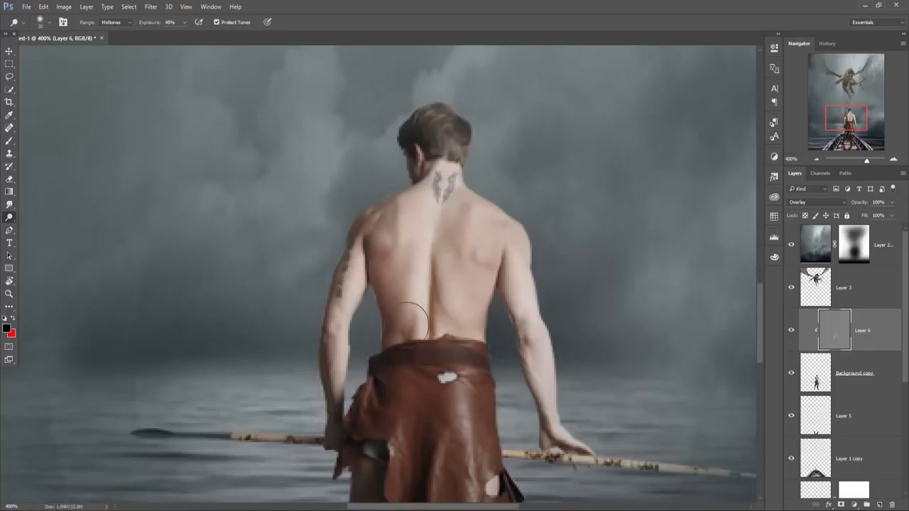
mouse_move(418, 388)
left_mouse_down()
mouse_move(470, 401)
mouse_move(483, 490)
left_mouse_up()
left_click_drag(476, 454, 475, 334)
mouse_move(359, 199)
left_mouse_down()
mouse_move(359, 238)
mouse_move(402, 360)
left_mouse_up()
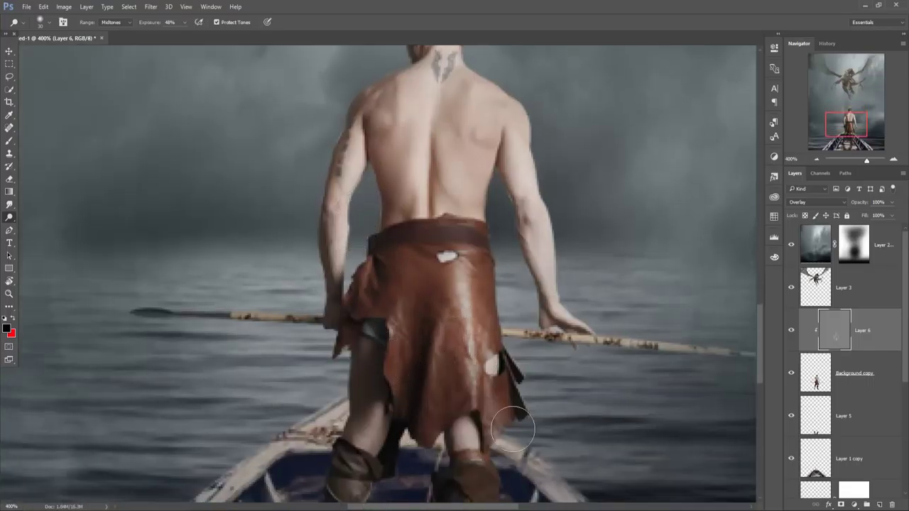
left_click_drag(529, 426, 508, 244)
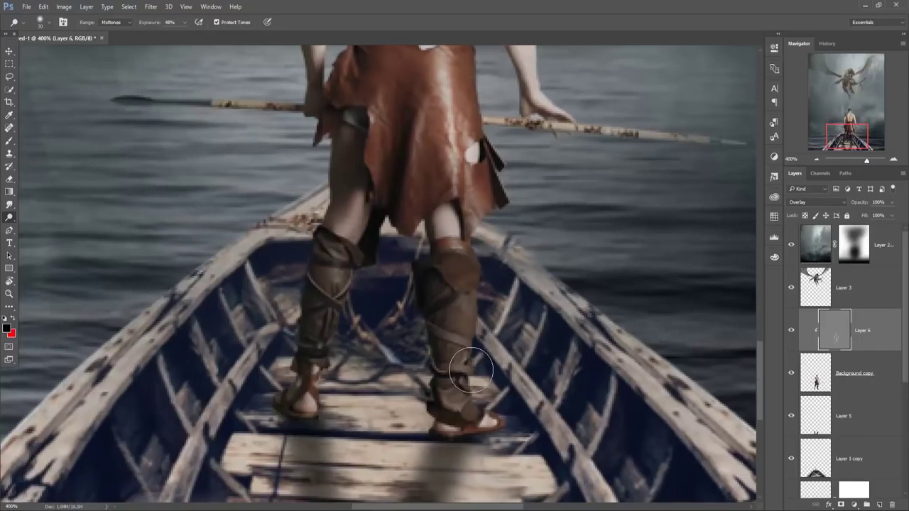
Burn the warrior's sandals darker, then zoom out to show the boat and sky
right_click(12, 216)
left_click(42, 232)
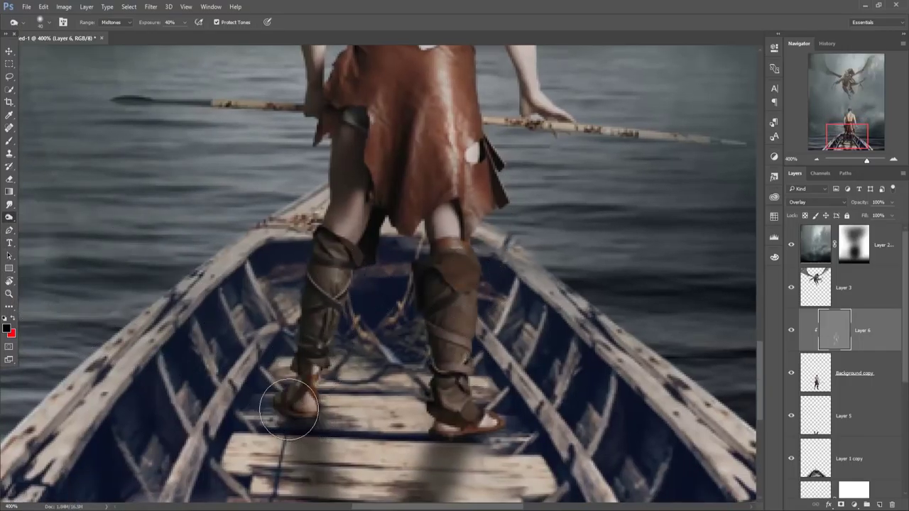
left_click_drag(301, 420, 304, 405)
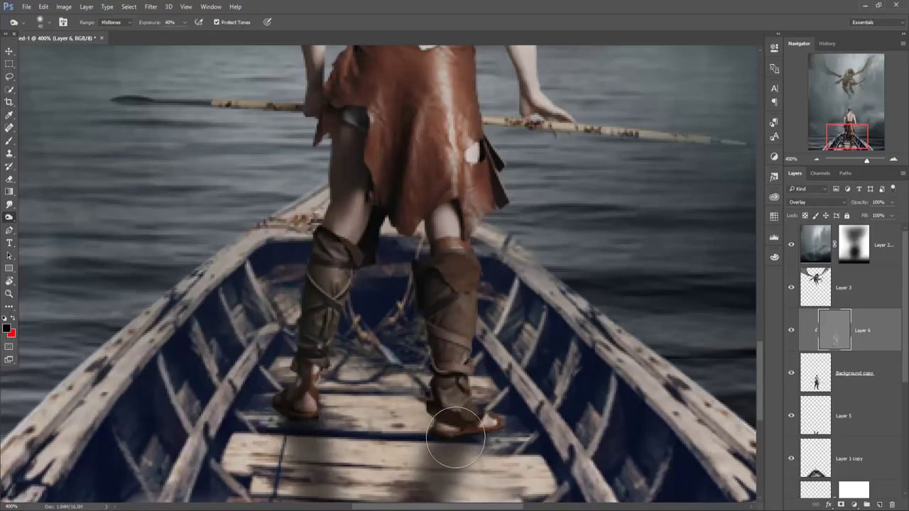
left_click_drag(455, 418, 456, 438)
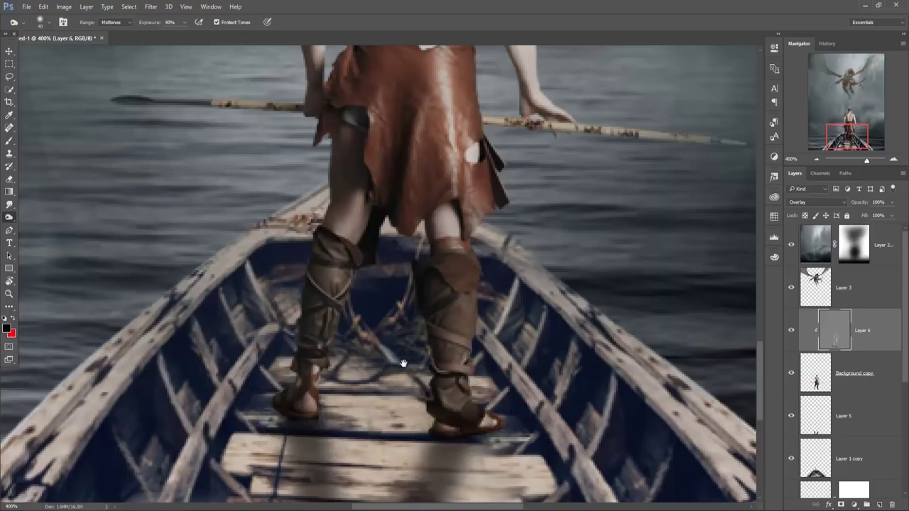
left_click_drag(318, 196, 334, 265)
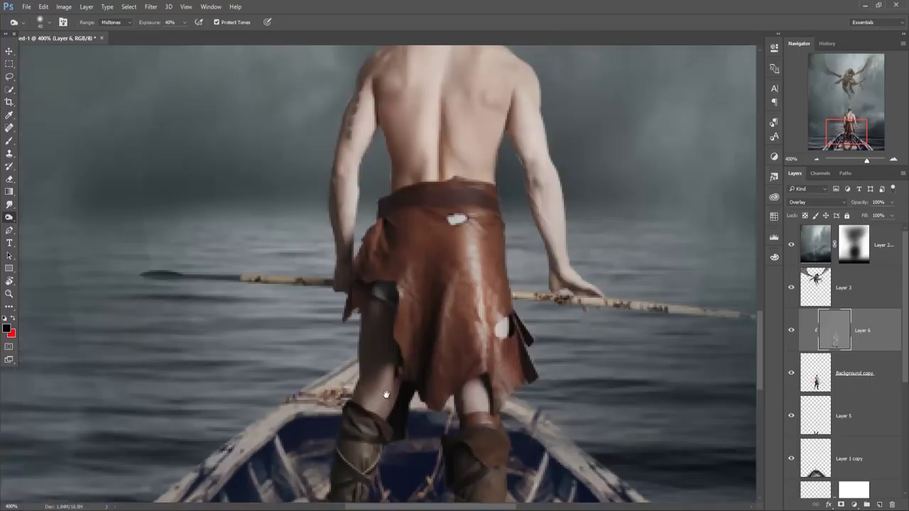
left_click_drag(291, 199, 327, 412)
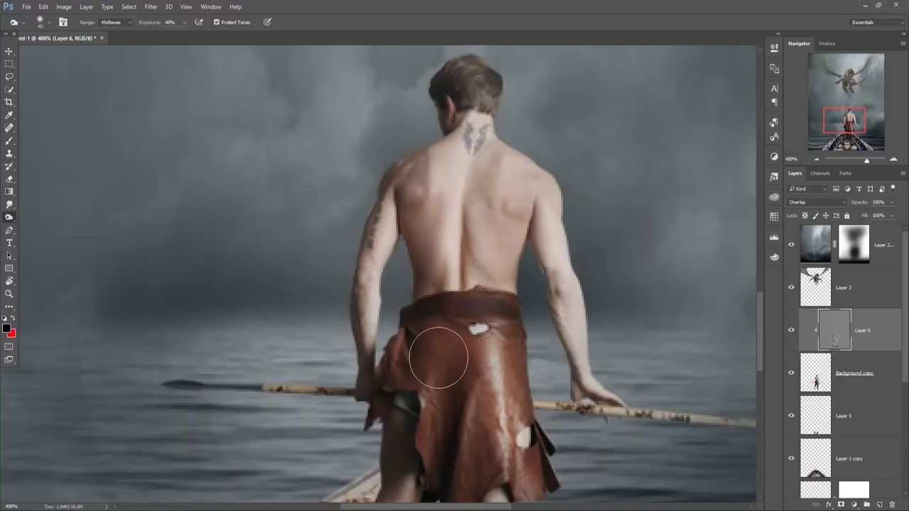
left_click(10, 51)
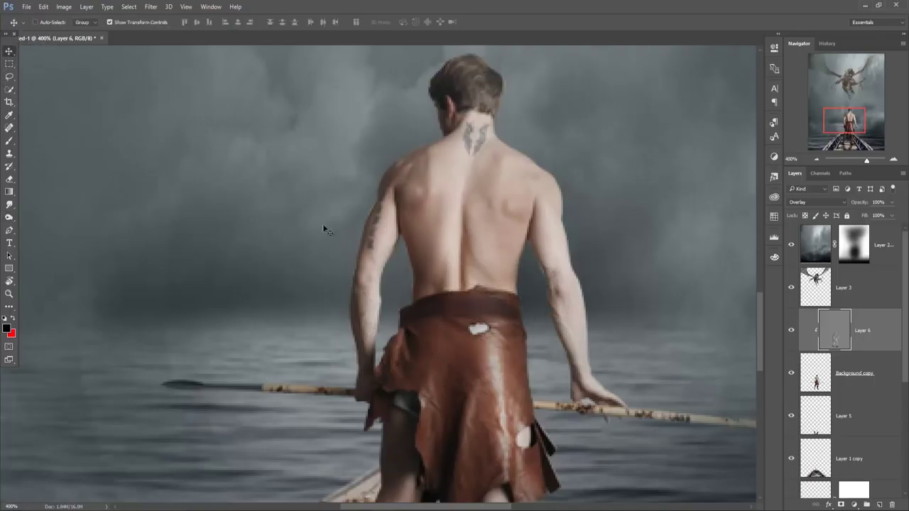
key("ctrl+minus")
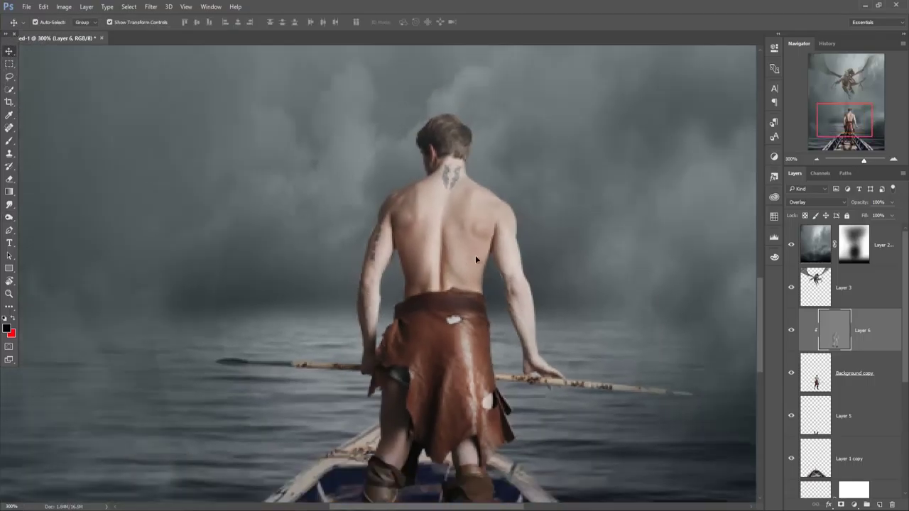
key("ctrl+minus")
key("ctrl+minus")
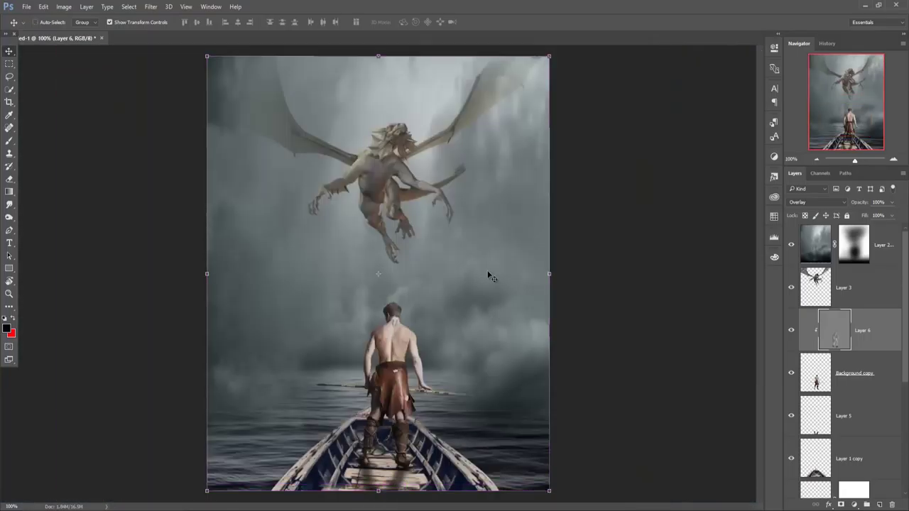
Camera Raw the dragon's Layer 3: Temperature -9, Clarity +18, Vibrance -16, Saturation +17, slightly lower Exposure
left_click(814, 280)
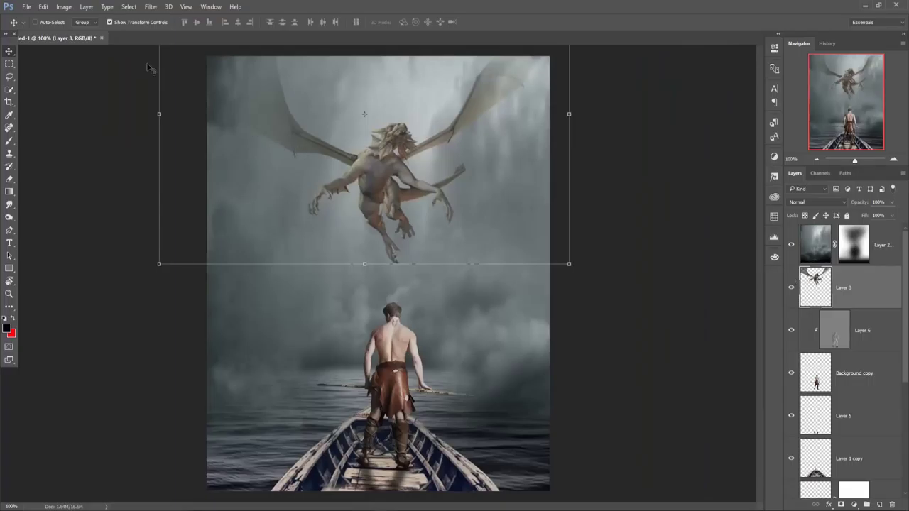
left_click(151, 7)
left_click(184, 63)
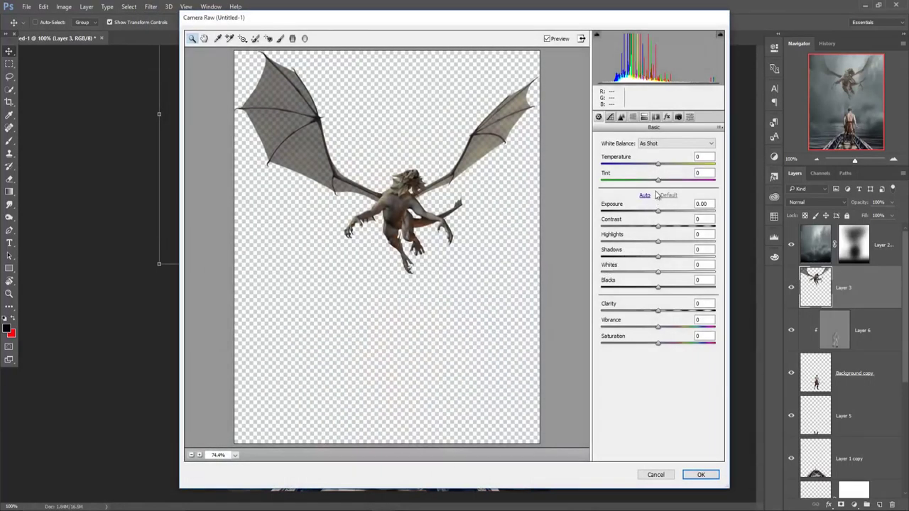
left_click_drag(658, 165, 653, 167)
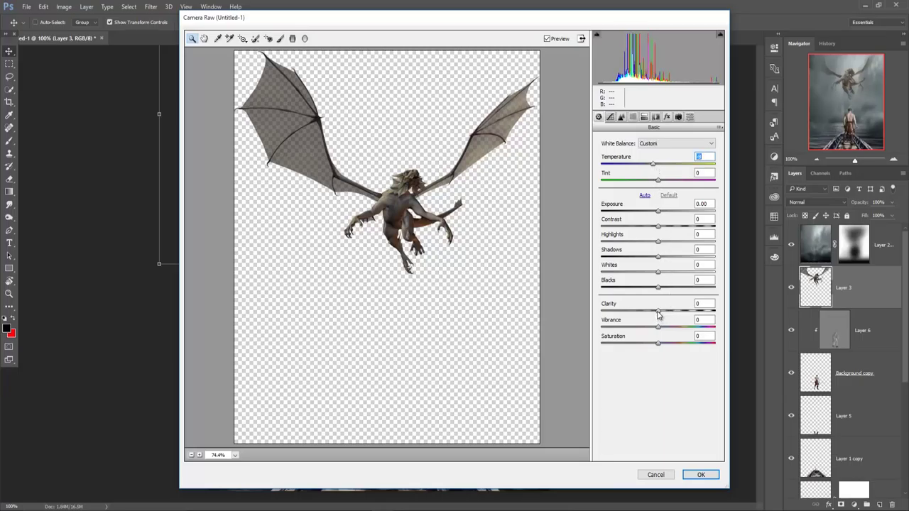
left_click_drag(658, 310, 671, 312)
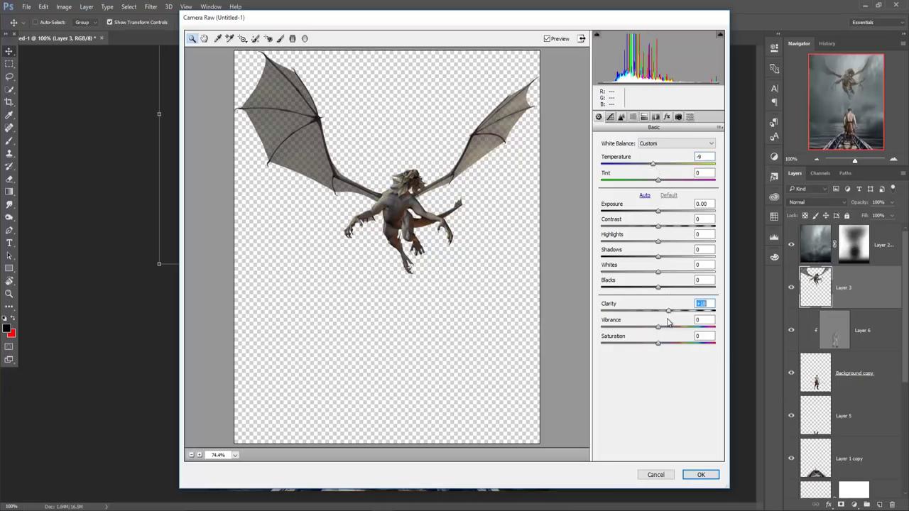
mouse_move(657, 345)
left_mouse_down()
mouse_move(668, 348)
mouse_move(649, 329)
left_mouse_up()
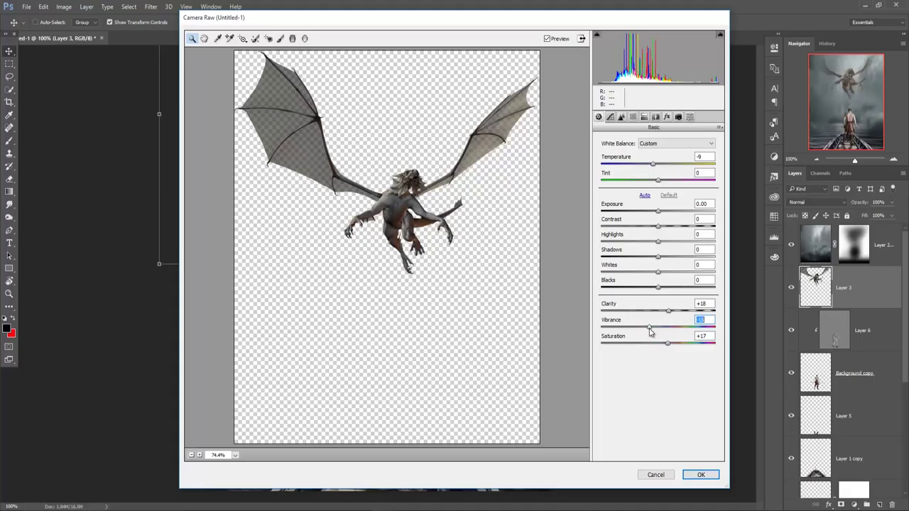
left_click_drag(658, 213, 654, 213)
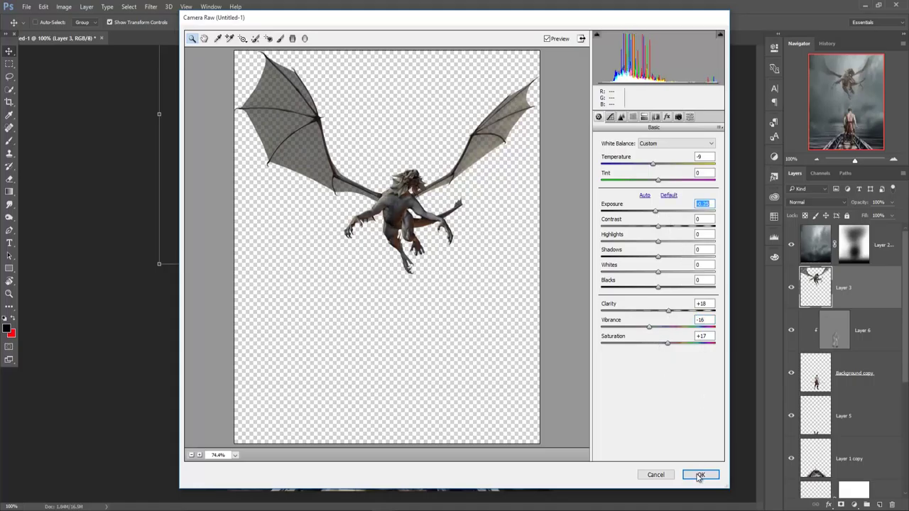
left_click(700, 475)
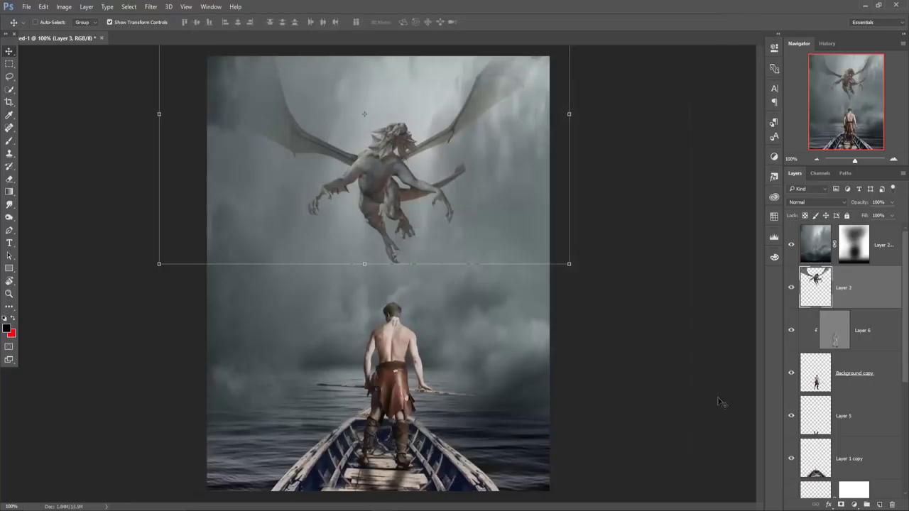
Lower the Camera Raw Temperature slightly on the warrior's Background copy layer
left_click(895, 248)
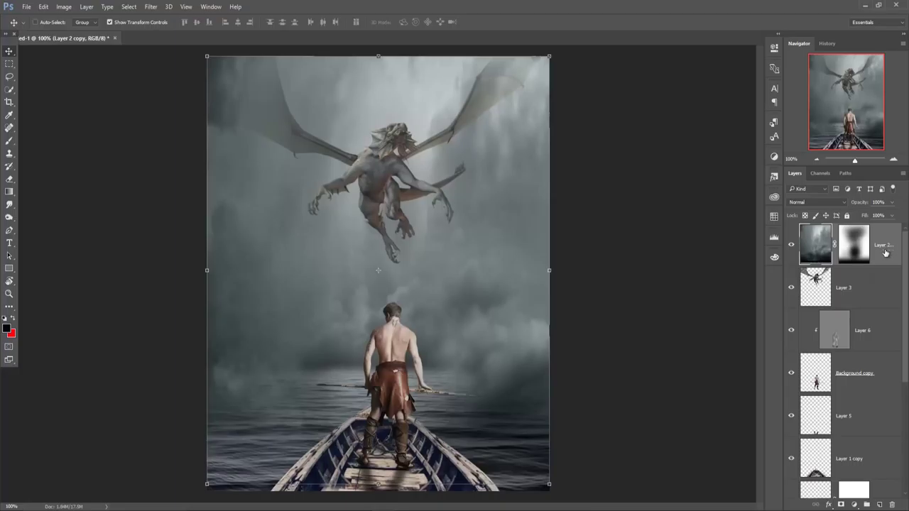
left_click(841, 379)
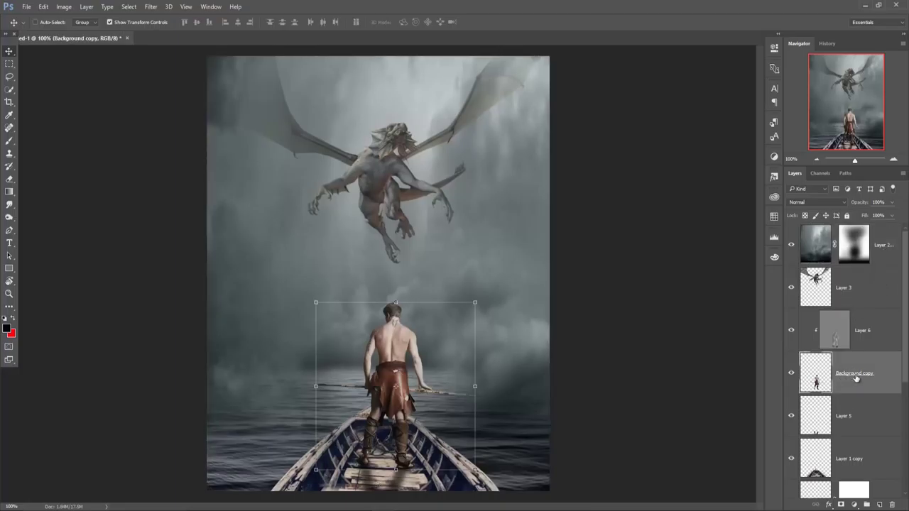
left_click(150, 7)
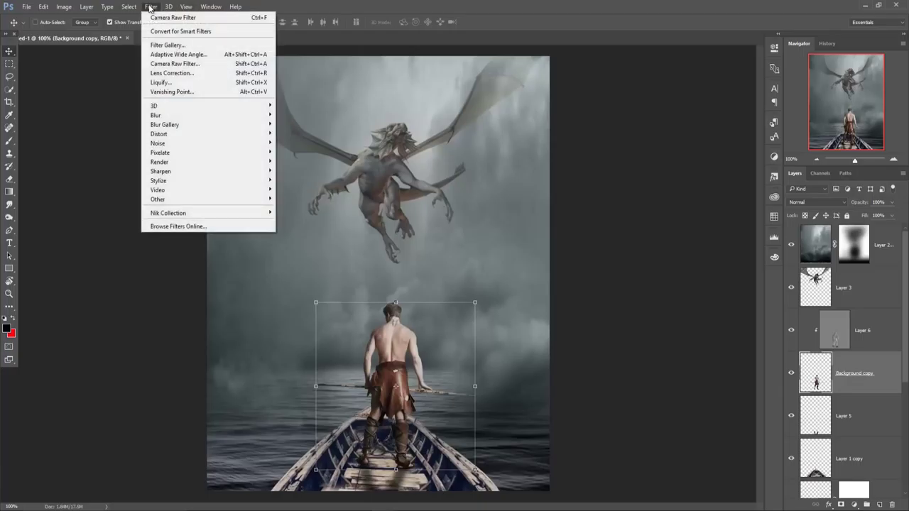
left_click(185, 63)
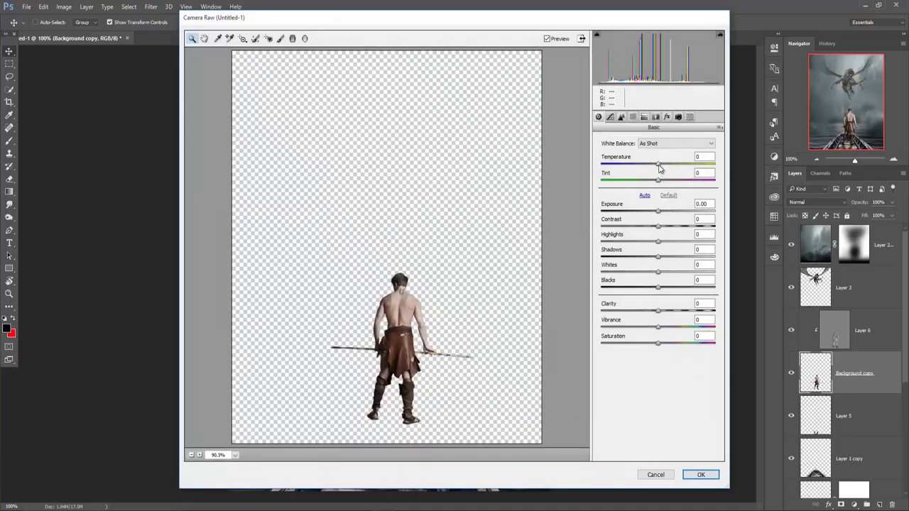
left_click_drag(659, 167, 654, 168)
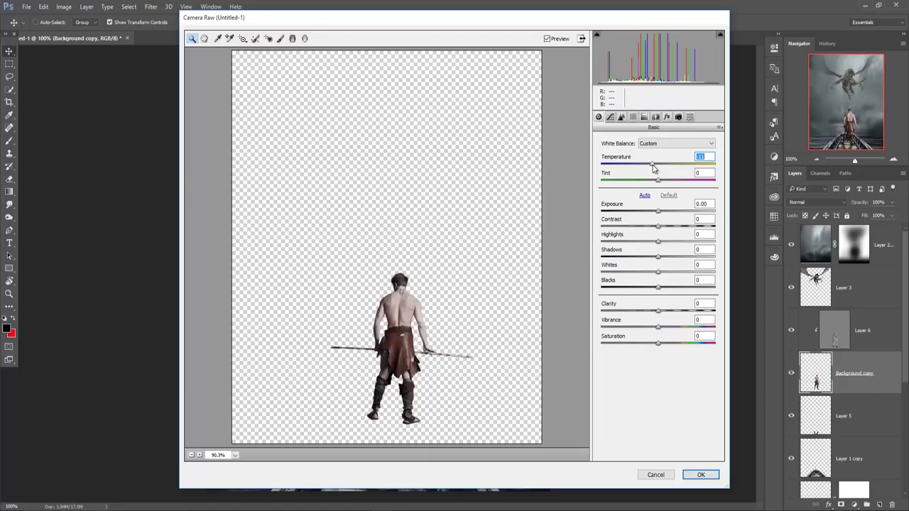
left_click(700, 474)
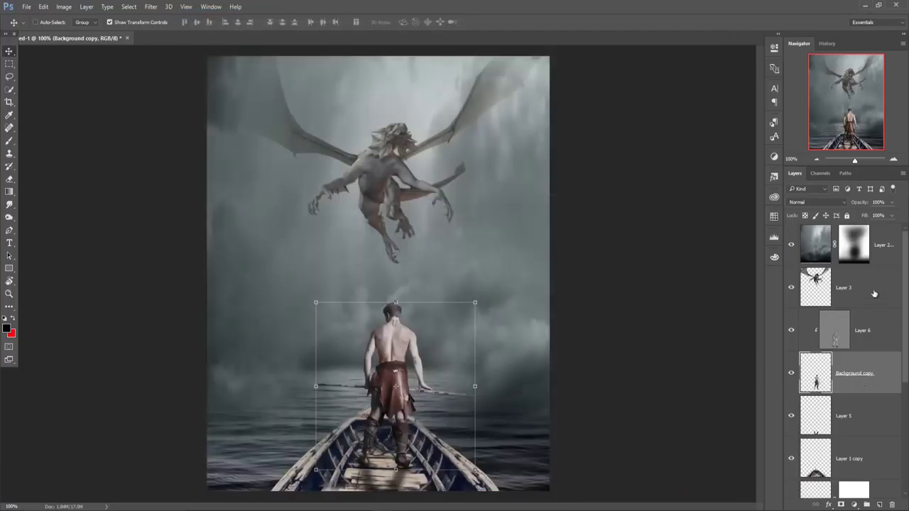
left_click(885, 255)
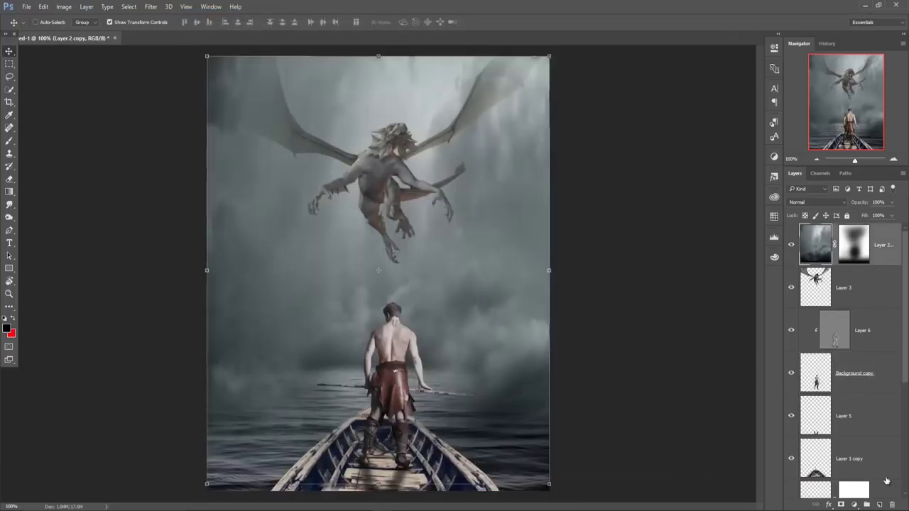
Add a Color Balance adjustment layer on top of the layer stack
left_click(854, 504)
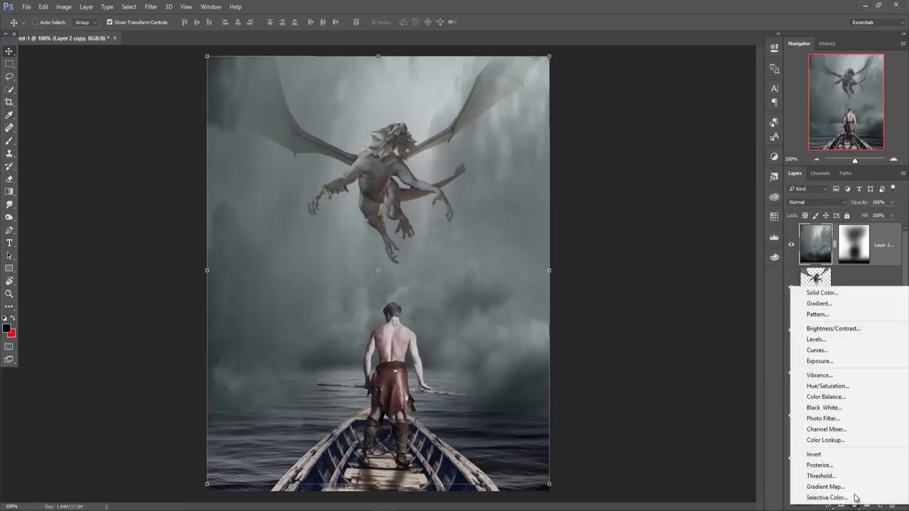
left_click(825, 397)
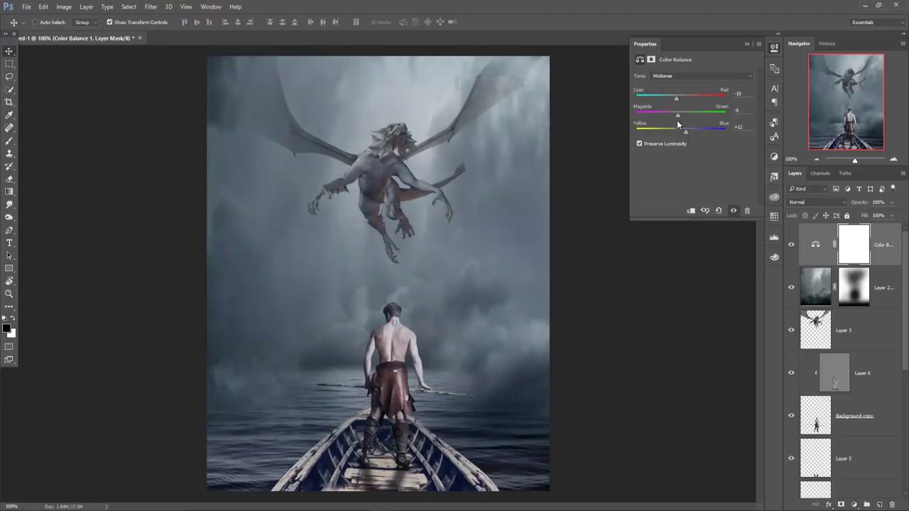
Close the Color Balance settings and stamp all visible layers into a merged Layer 7
left_click(747, 44)
key("shift+ctrl+alt+e")
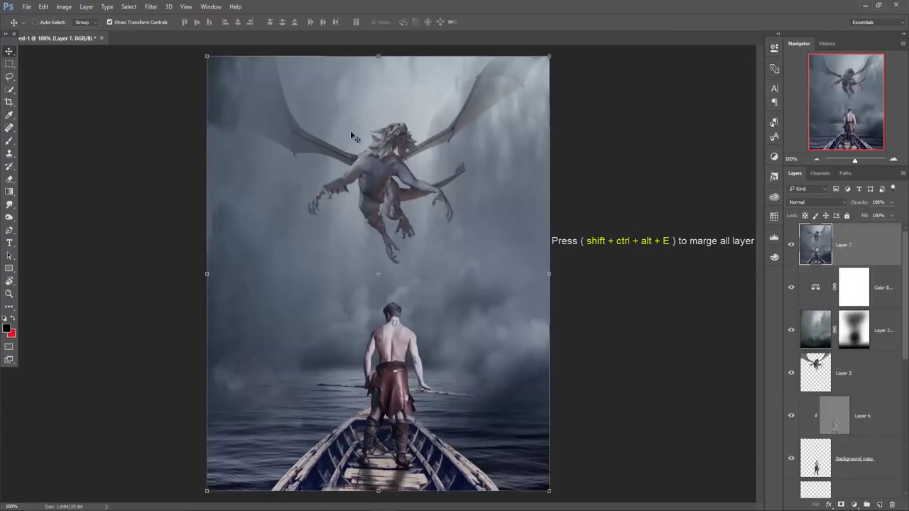
left_click(151, 7)
Warm Layer 7's colour temperature slightly in the Camera Raw Filter
left_click(175, 63)
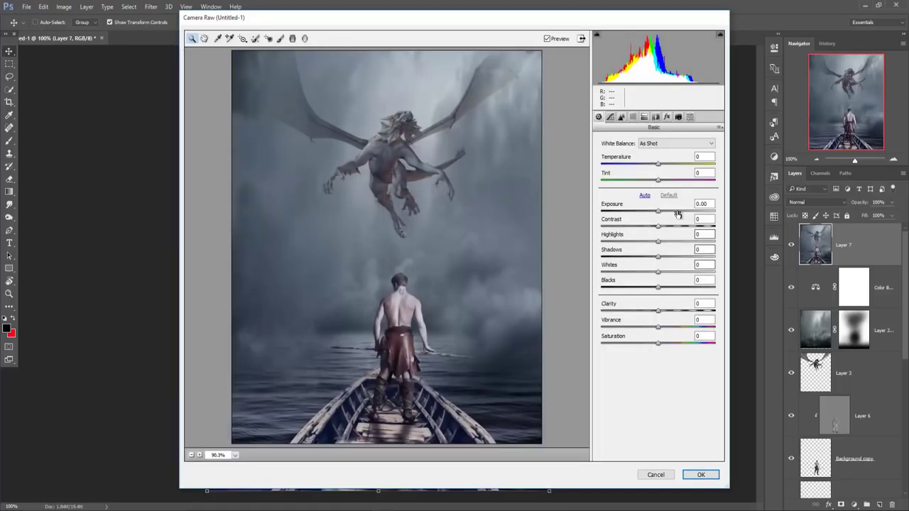
left_click(659, 164)
left_click_drag(659, 166, 656, 182)
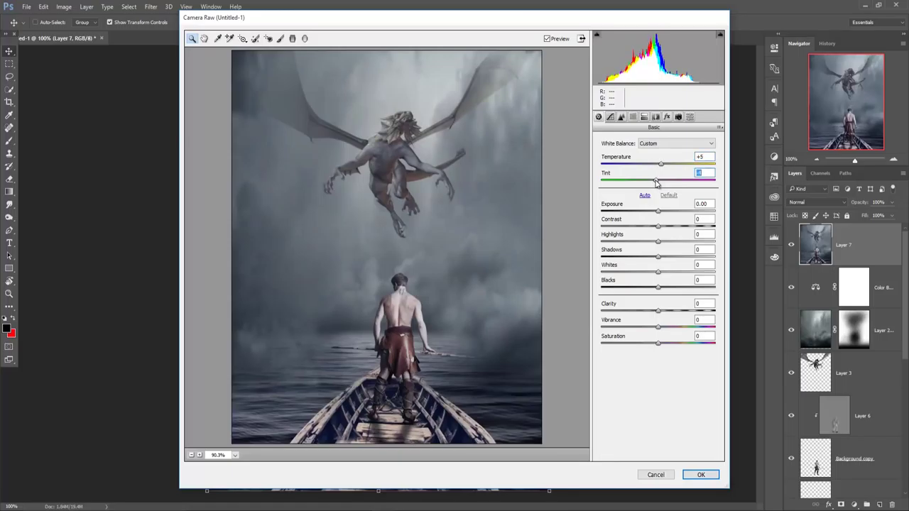
Split-tone highlights to hue 185, saturation 4, and shadows to hue 50, then apply
left_click(644, 117)
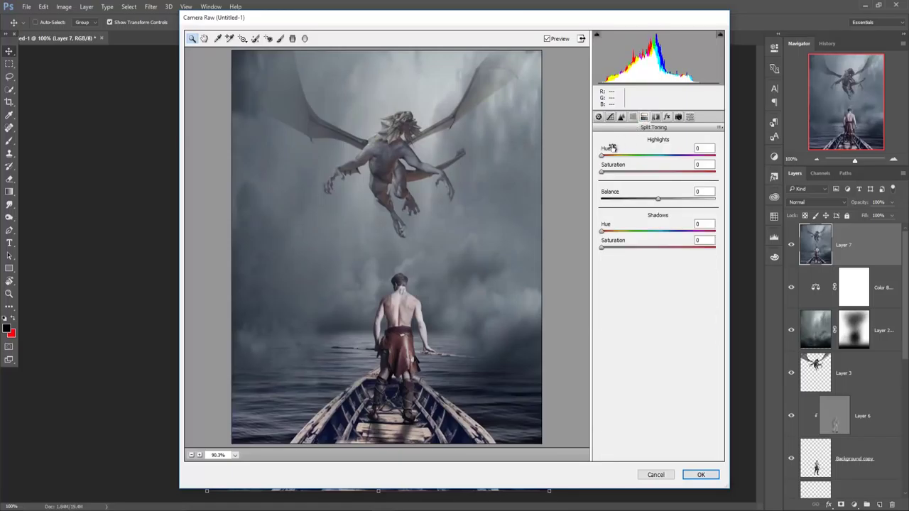
left_click_drag(602, 156, 656, 156)
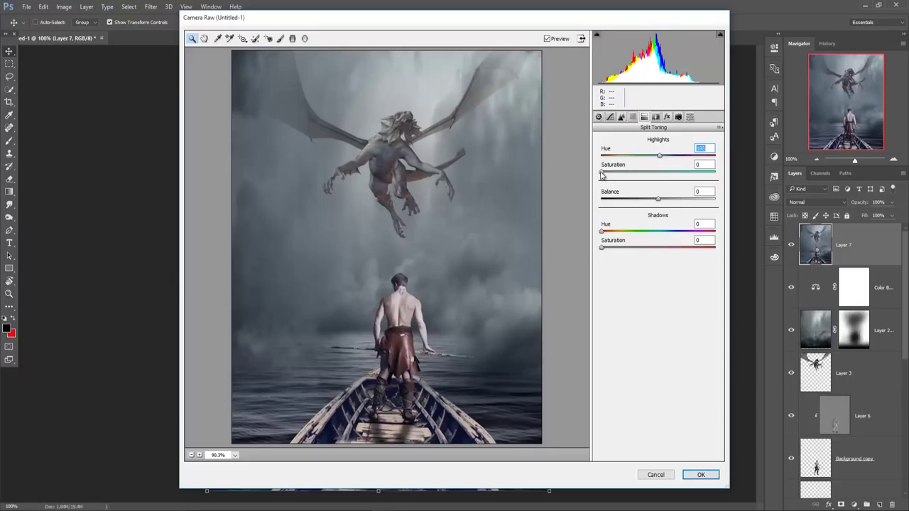
left_click_drag(602, 175, 605, 178)
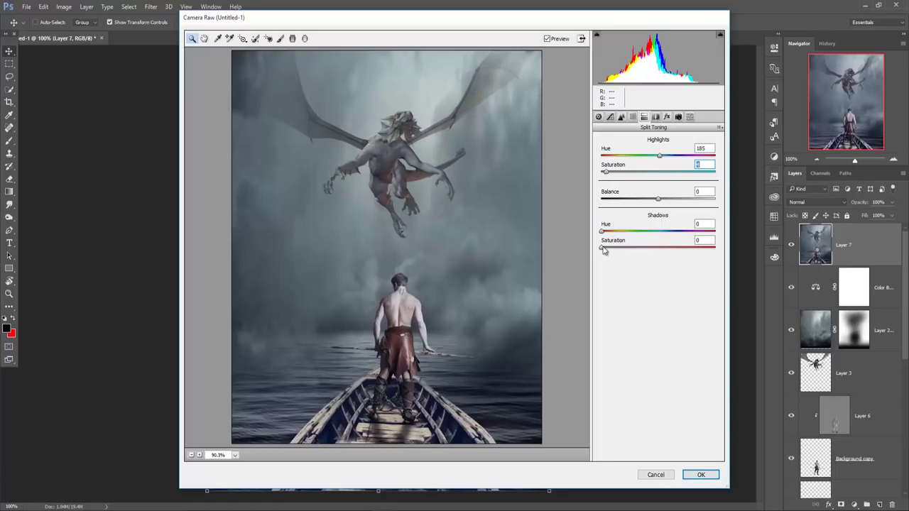
left_click_drag(601, 249, 607, 250)
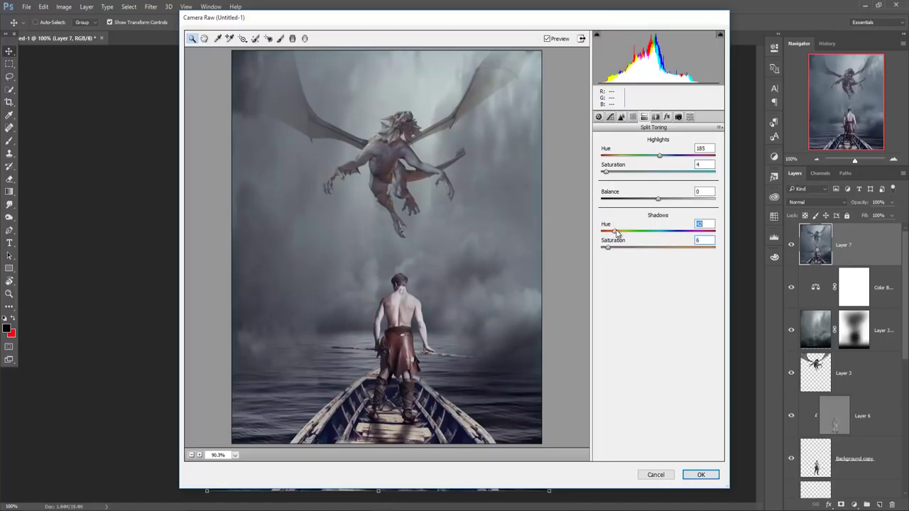
left_click_drag(601, 231, 618, 233)
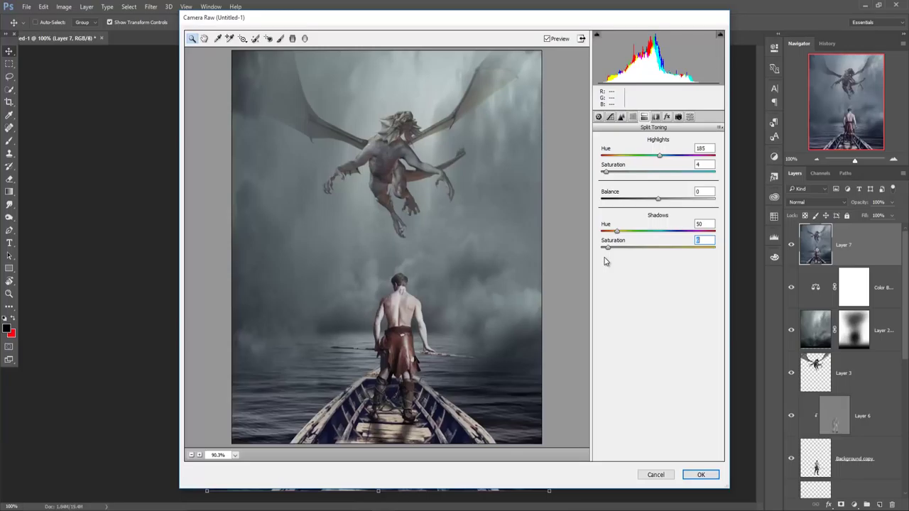
left_click(701, 474)
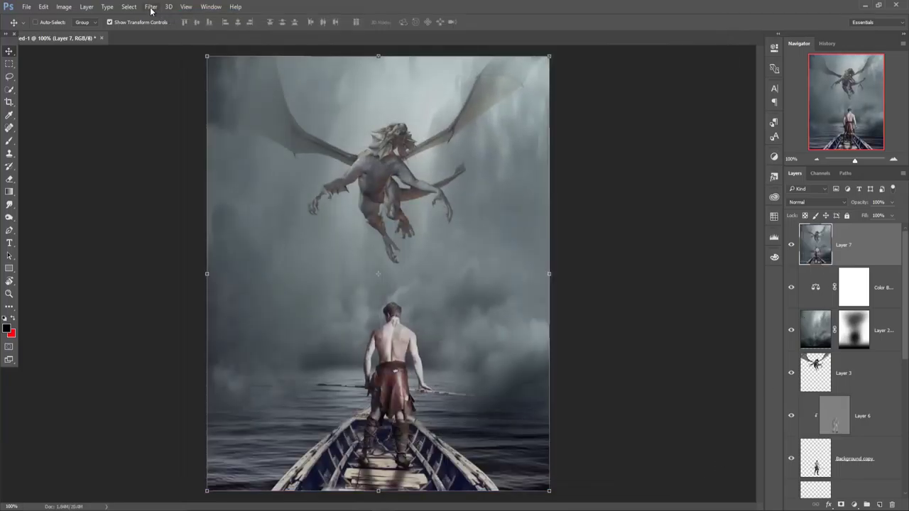
Add a slight negative post-crop vignette to Layer 7 in Camera Raw and apply it
left_click(150, 6)
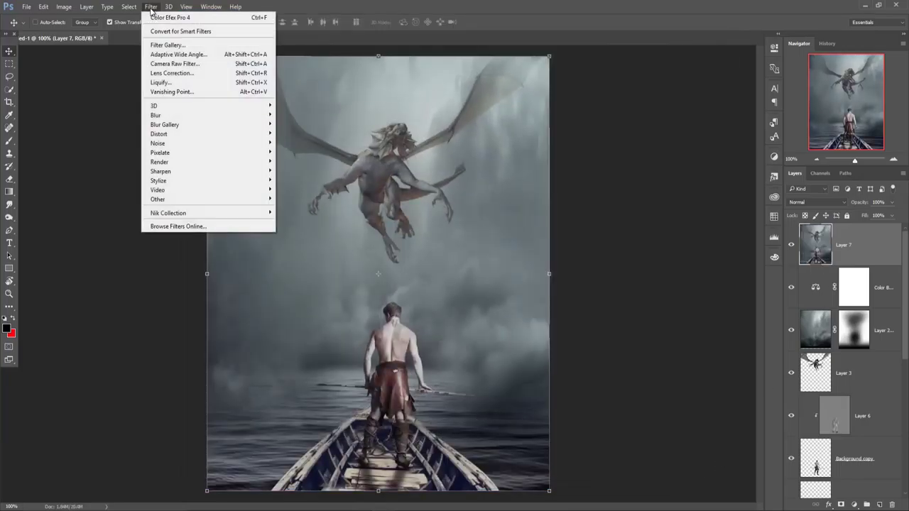
left_click(164, 64)
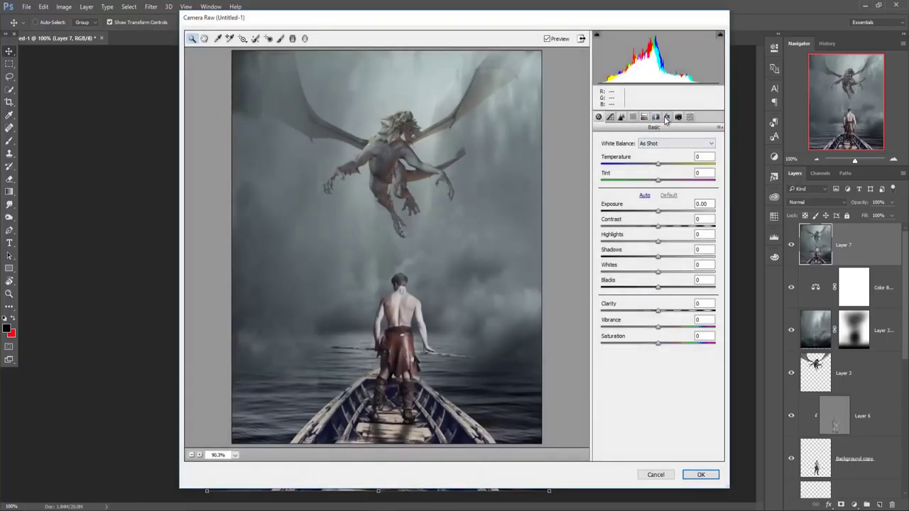
left_click(667, 117)
left_click_drag(658, 244, 646, 244)
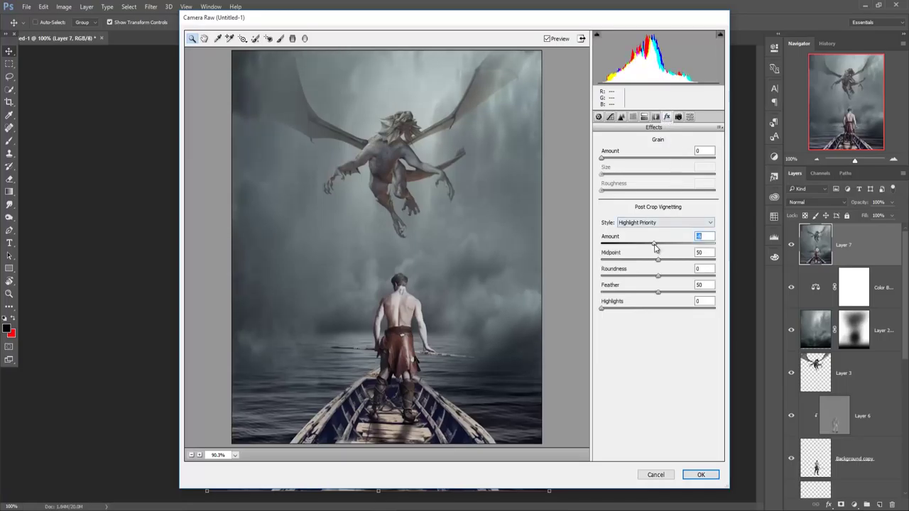
left_click_drag(646, 244, 649, 244)
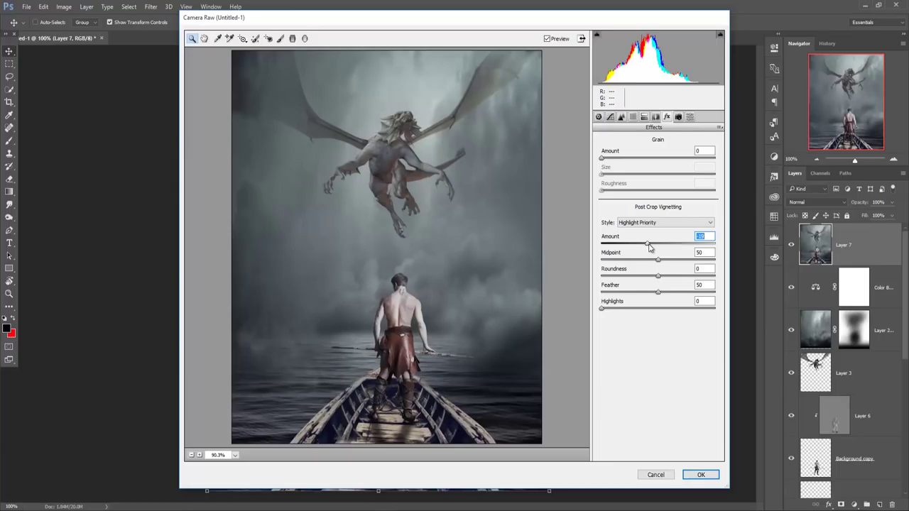
left_click_drag(649, 246, 652, 246)
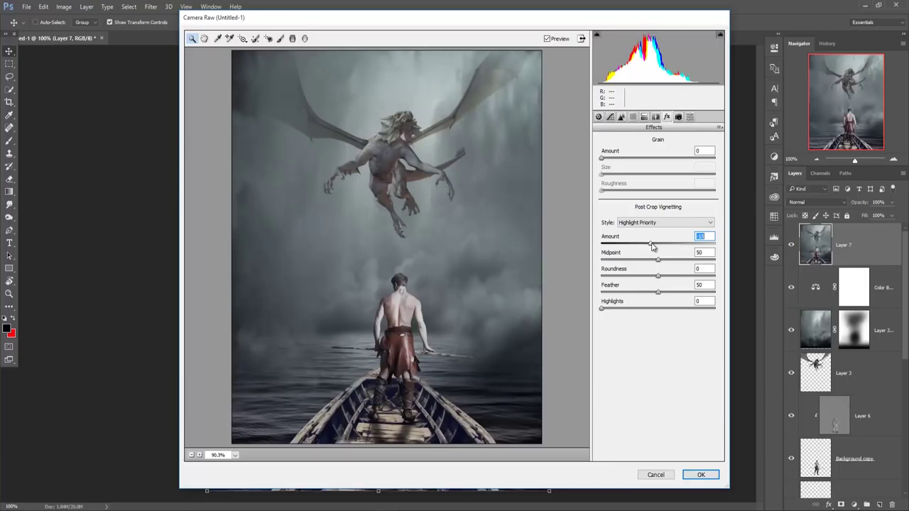
left_click(701, 475)
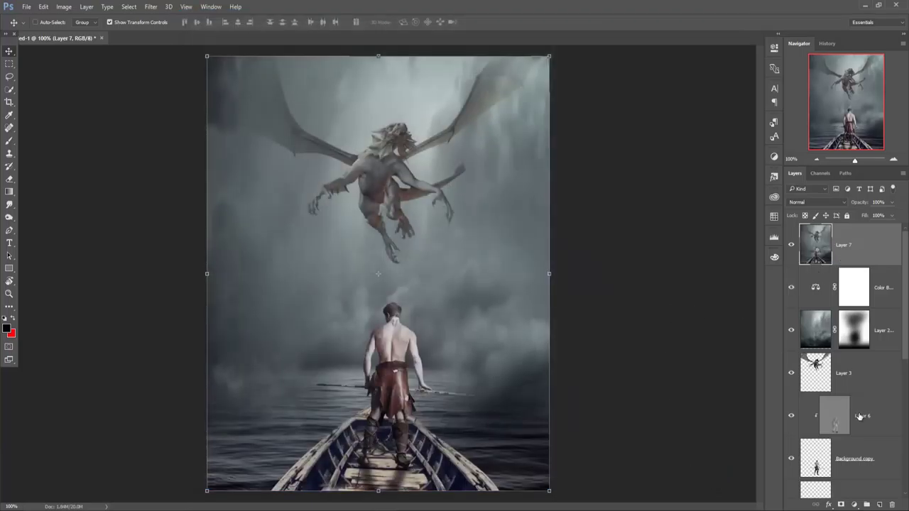
Add a new Layer 8 above Layer 7 filled with 50% gray
left_click(857, 504)
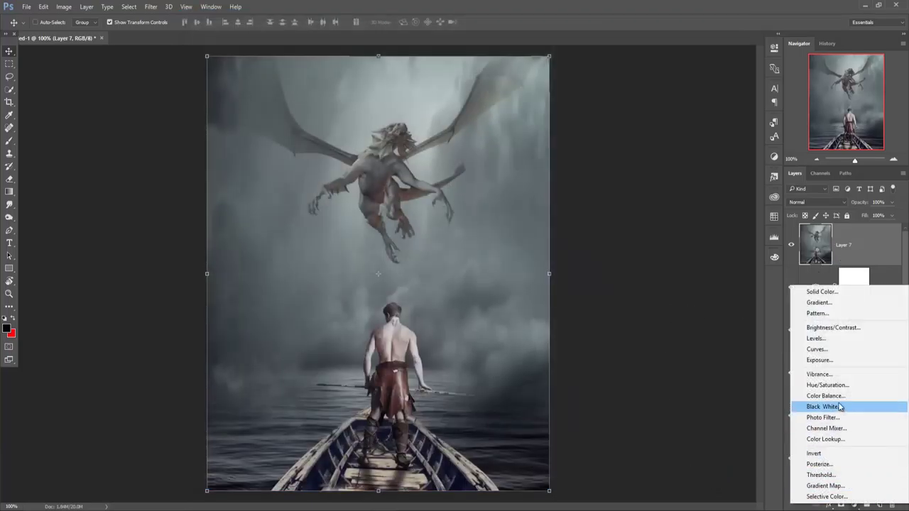
left_click(680, 436)
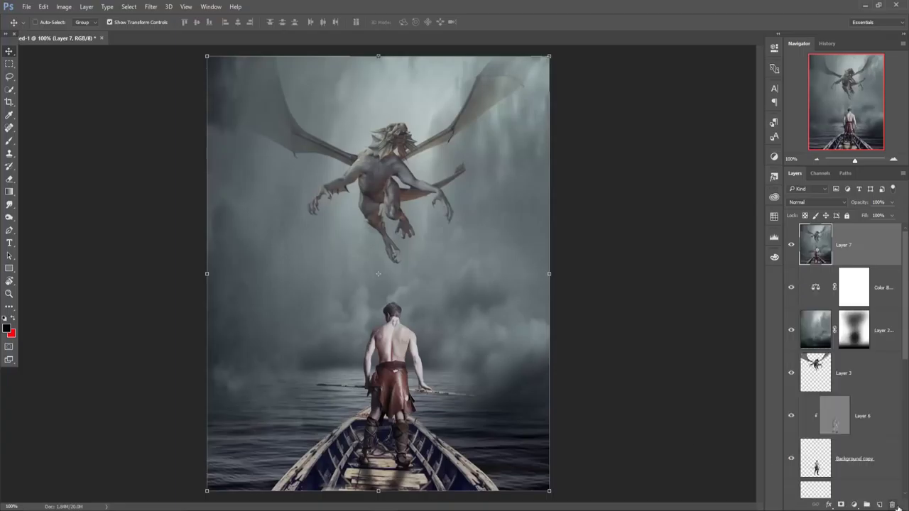
left_click(879, 505)
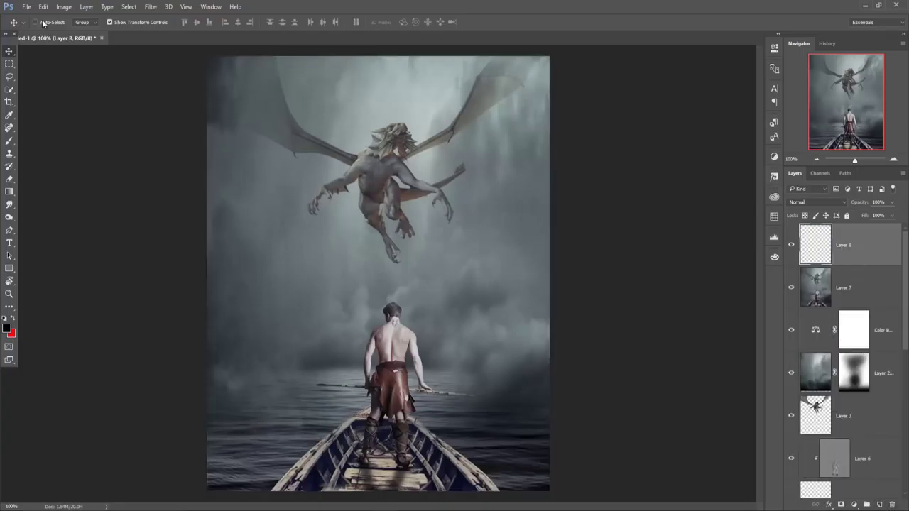
left_click(43, 7)
left_click(101, 148)
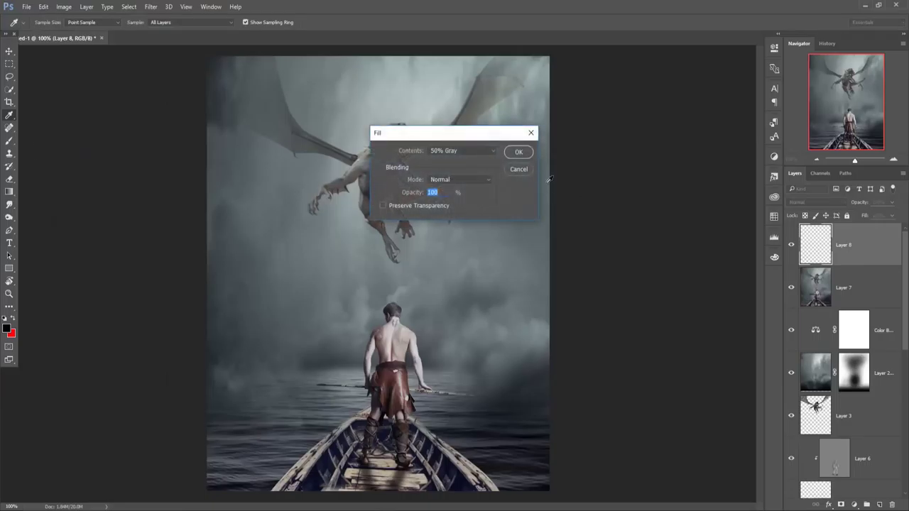
left_click(519, 152)
Set the gray layer's blend mode to Soft Light and add a Photo Filter adjustment layer
key("v")
left_click(817, 203)
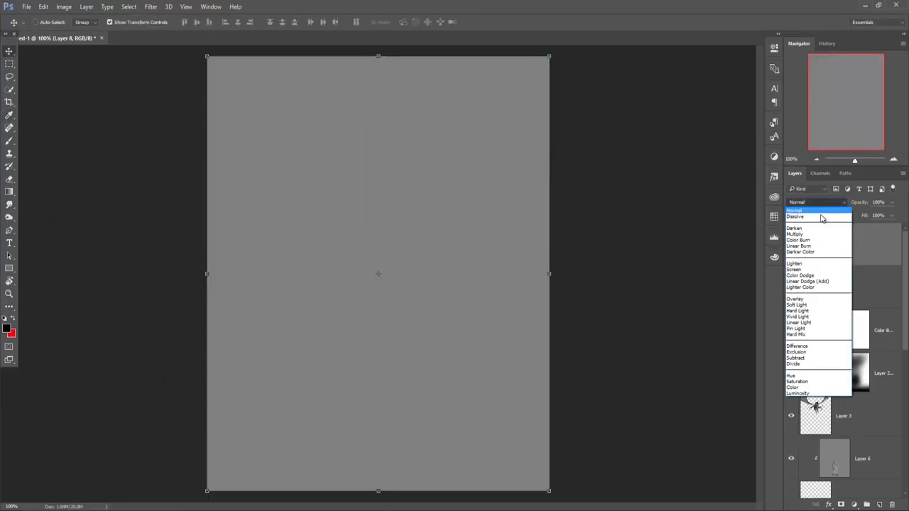
left_click(797, 304)
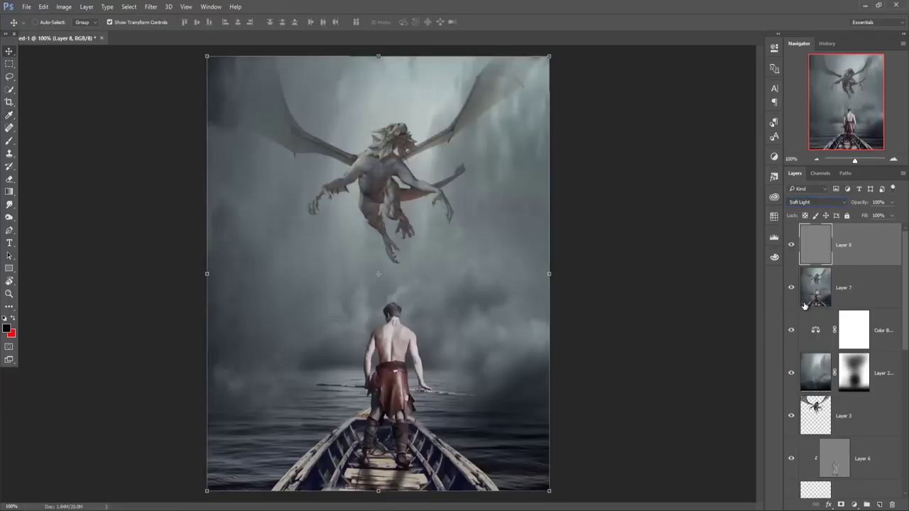
left_click(820, 202)
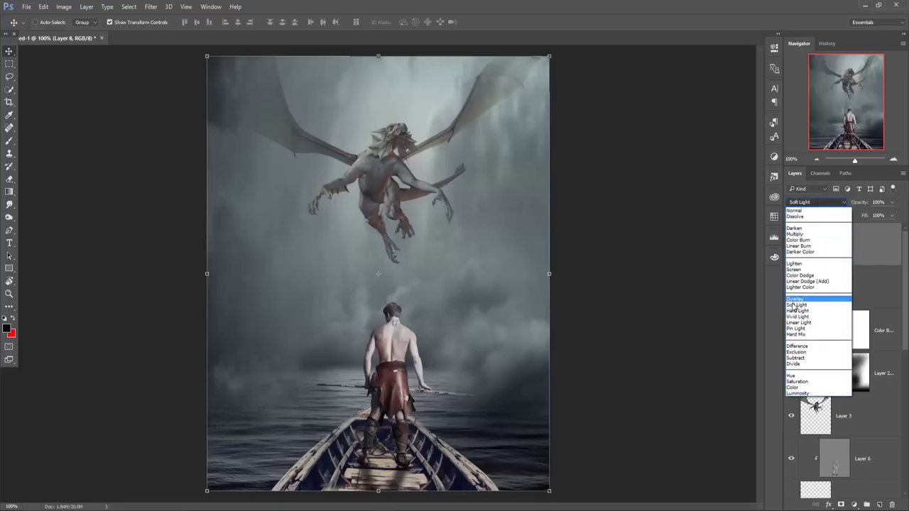
left_click(793, 303)
left_click(820, 202)
left_click(801, 299)
key("Down")
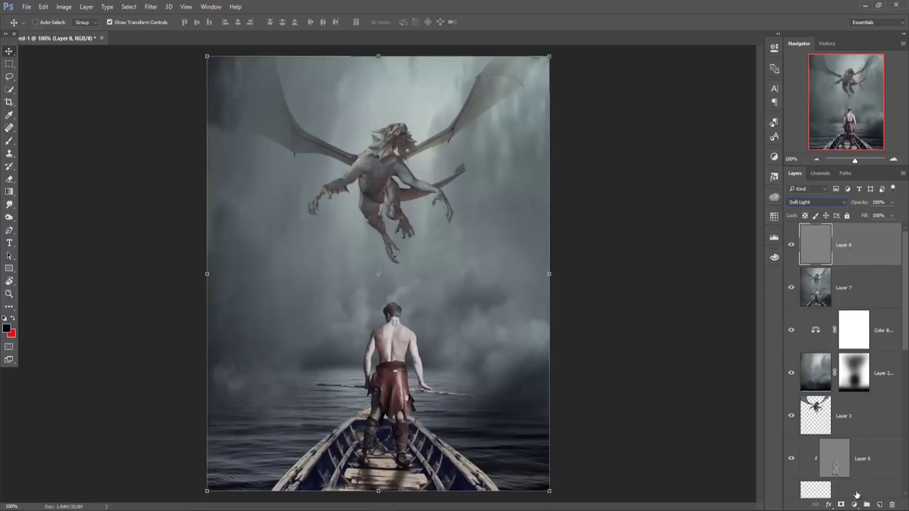
left_click(854, 505)
left_click(823, 416)
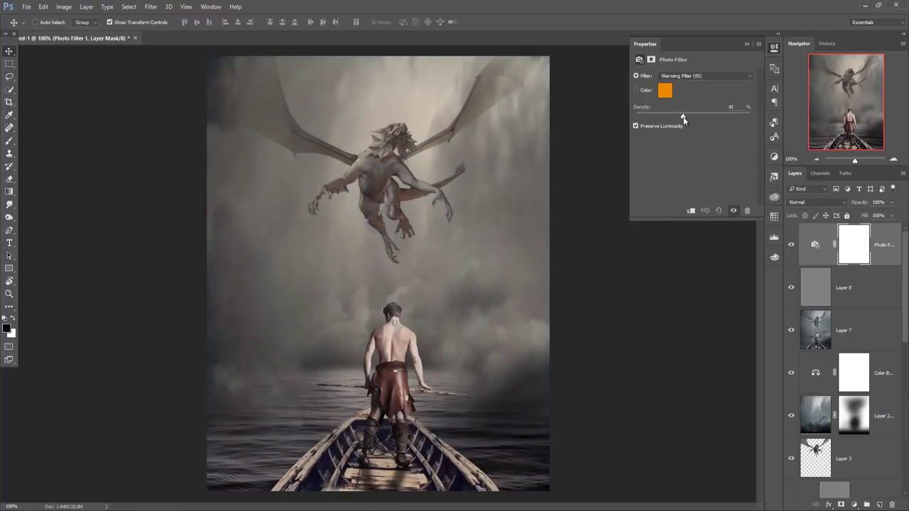
Lower the Warming Filter (85) density to 25% and close its properties
left_click_drag(678, 118, 666, 118)
left_click(746, 46)
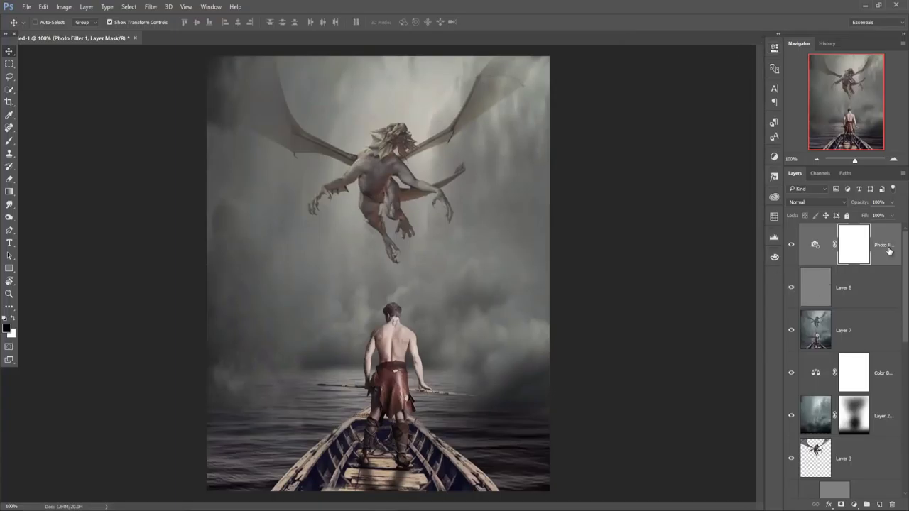
key("ctrl+2")
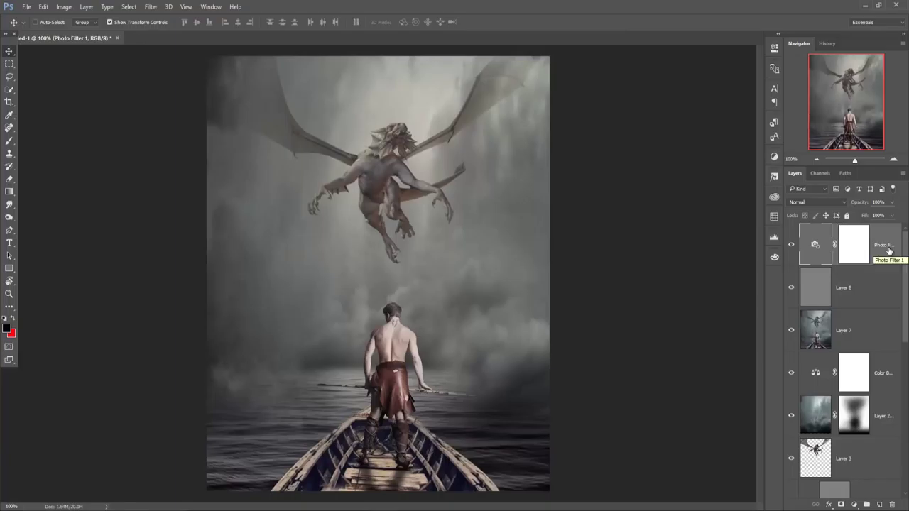
Stamp visible into Layer 9 and add a 50% gray Soft Light Layer 10 above it
key("ctrl")
key("ctrl+shift+alt+e")
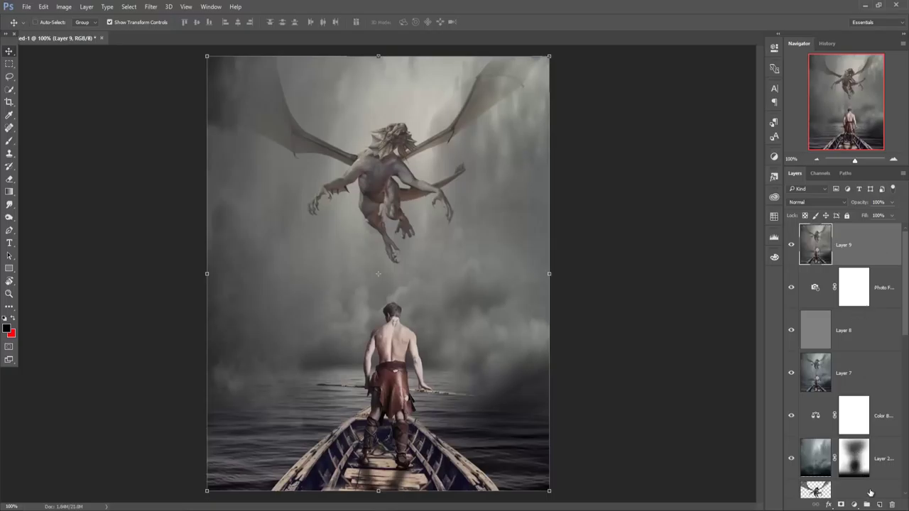
left_click(879, 504)
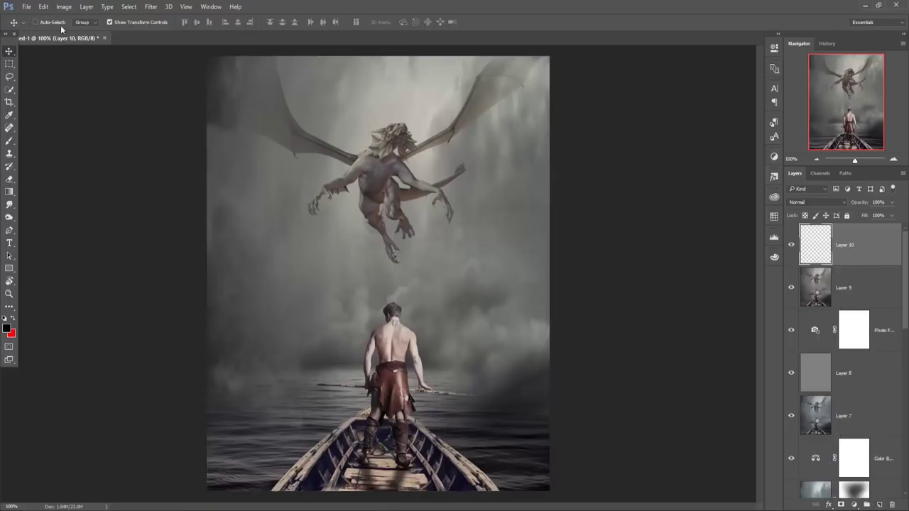
left_click(44, 6)
left_click(75, 147)
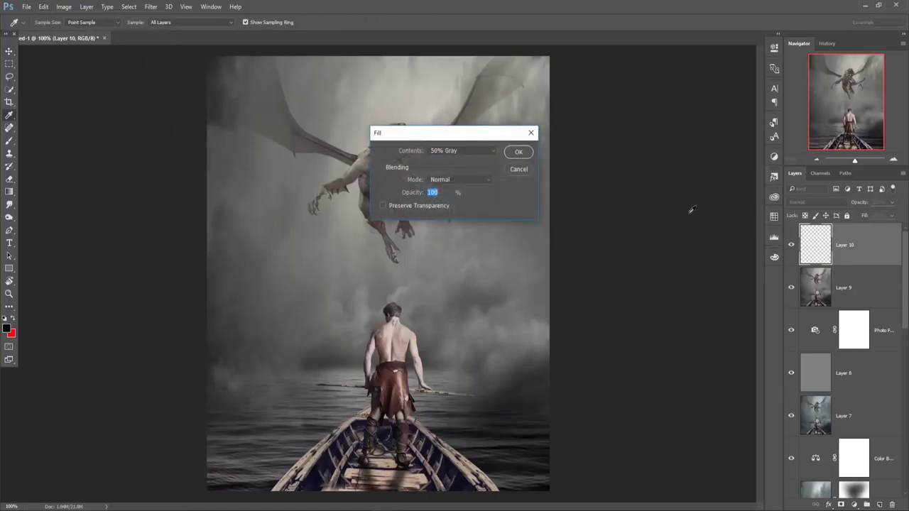
left_click(507, 153)
left_click(816, 203)
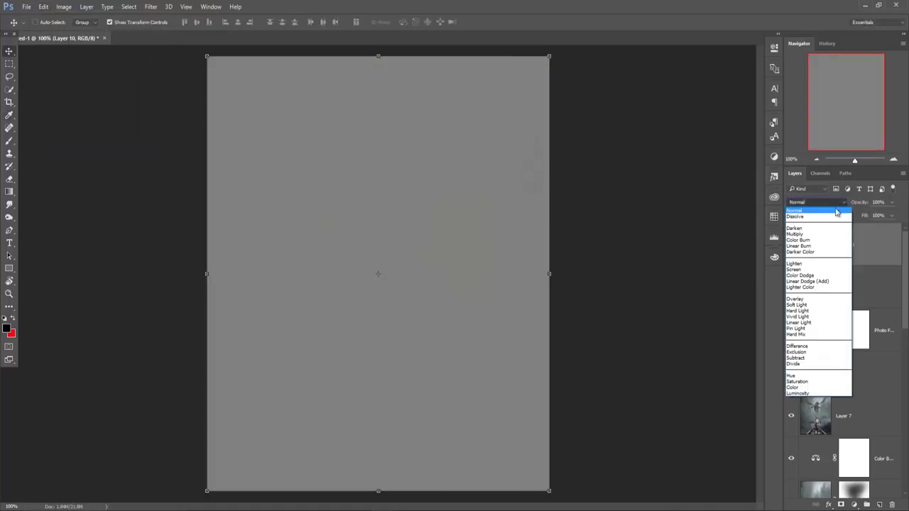
left_click(799, 305)
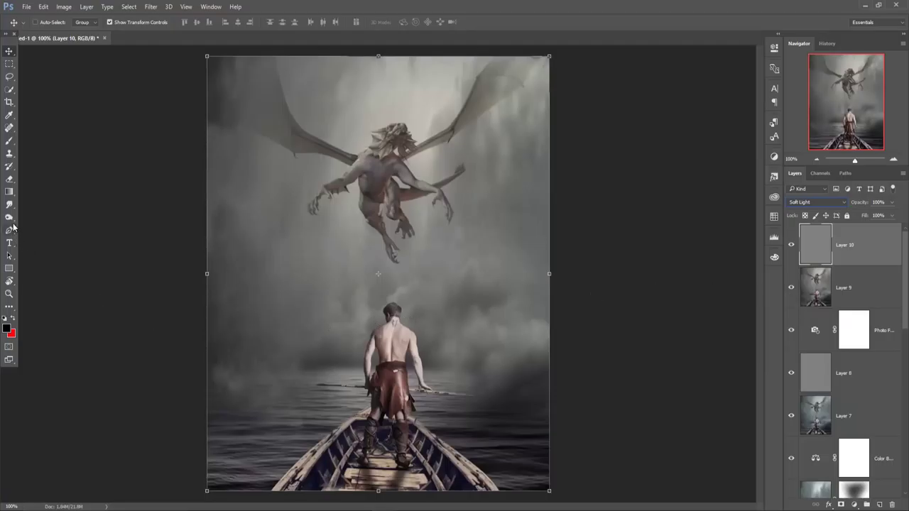
left_click(9, 217)
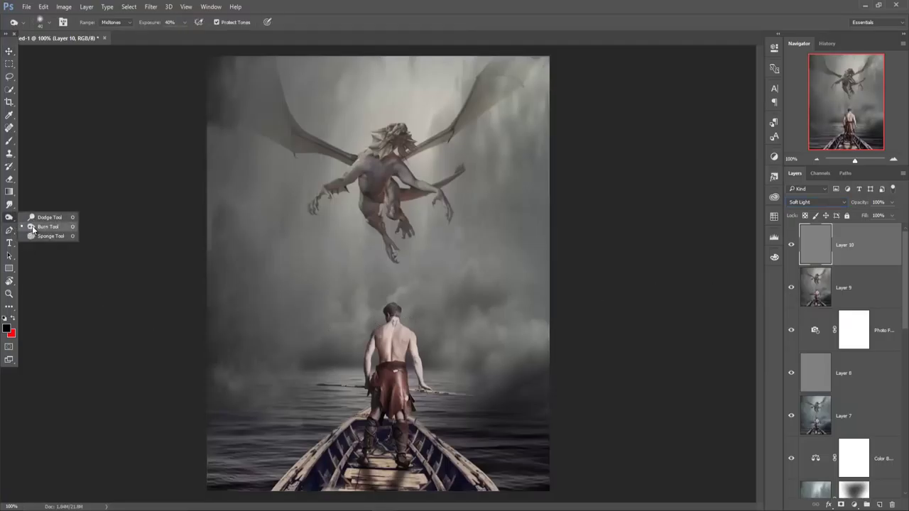
Burn and dodge the man's back, then burn his kilt, legs and the boat
left_click(33, 227)
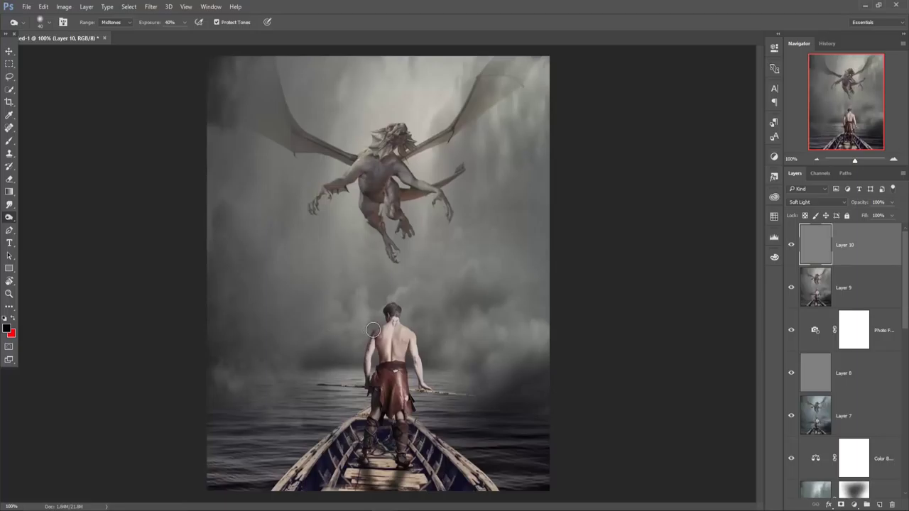
mouse_move(373, 334)
left_mouse_down()
mouse_move(374, 368)
mouse_move(392, 331)
left_mouse_up()
left_click(10, 218)
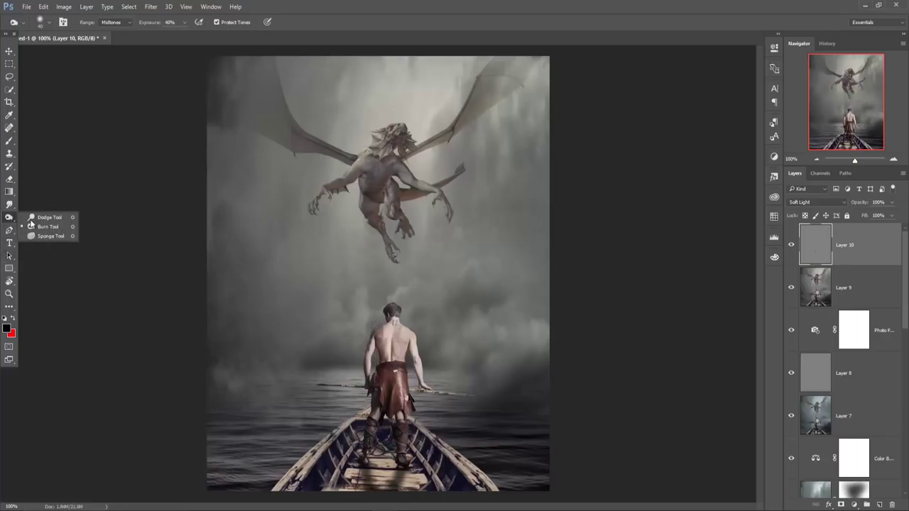
left_click(35, 216)
mouse_move(398, 331)
left_mouse_down()
mouse_move(390, 358)
mouse_move(392, 335)
mouse_move(402, 344)
left_mouse_up()
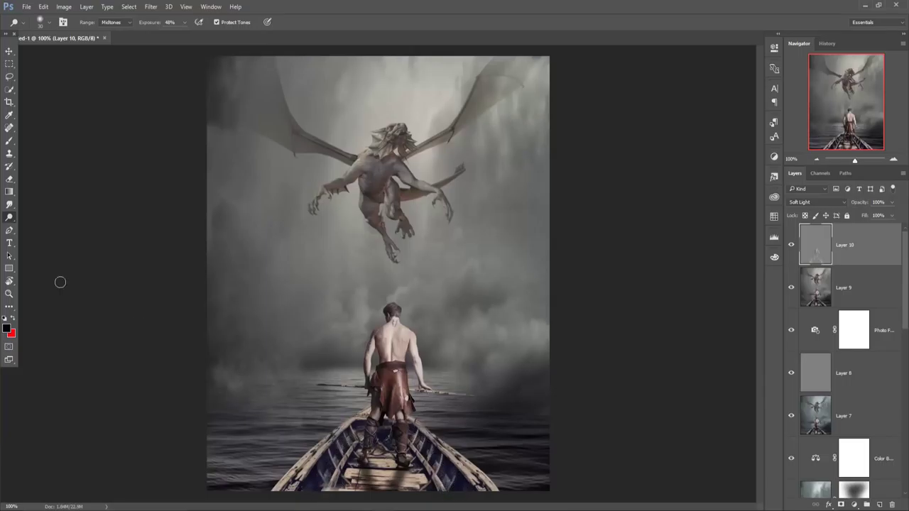
right_click(10, 216)
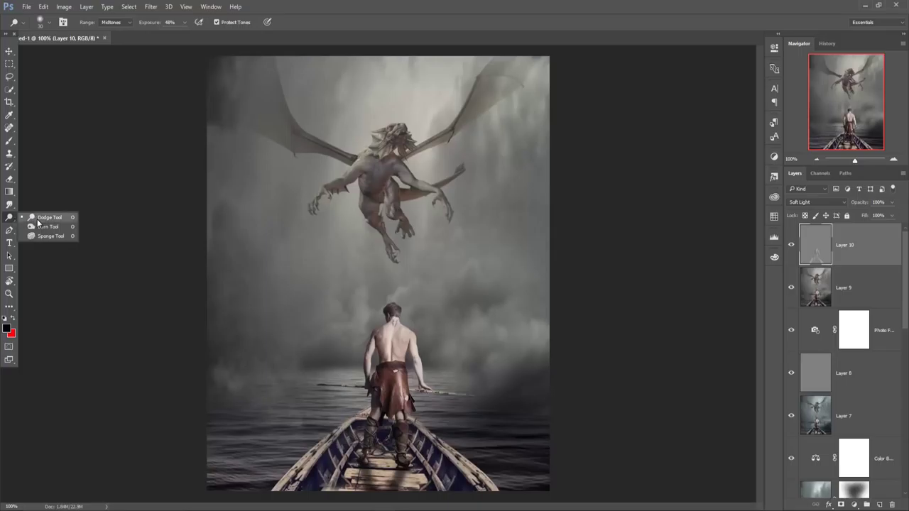
left_click(43, 227)
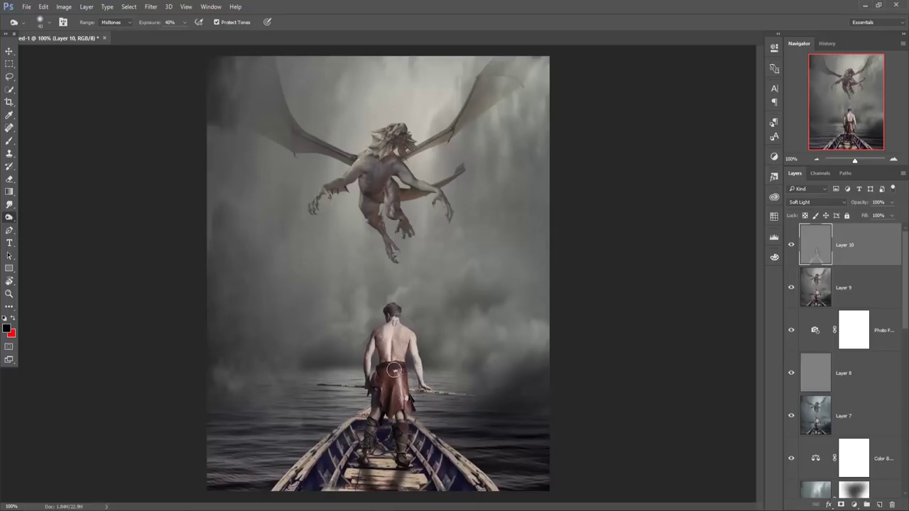
left_click_drag(403, 391, 391, 432)
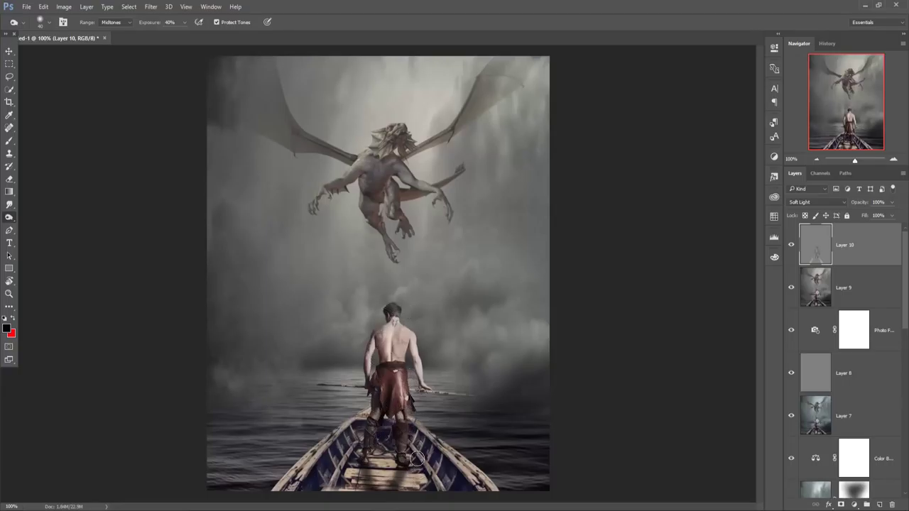
left_click_drag(416, 465, 401, 353)
Burn the dragon's torso, left wing, body, legs and left arm darker
mouse_move(390, 198)
left_mouse_down()
mouse_move(321, 206)
mouse_move(358, 160)
left_mouse_up()
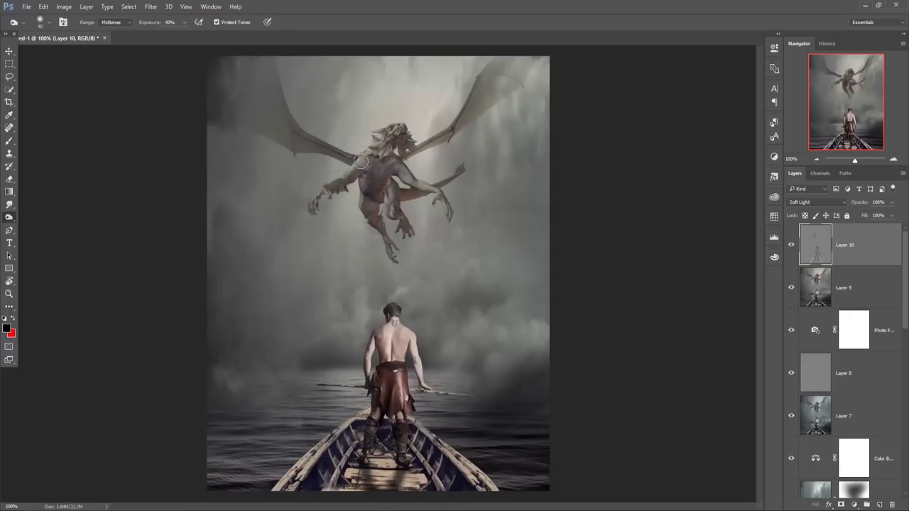
mouse_move(253, 57)
left_mouse_down()
mouse_move(297, 144)
mouse_move(213, 87)
mouse_move(251, 100)
mouse_move(278, 130)
mouse_move(202, 99)
mouse_move(292, 132)
mouse_move(254, 53)
mouse_move(309, 142)
mouse_move(385, 168)
mouse_move(409, 128)
mouse_move(372, 149)
mouse_move(371, 157)
mouse_move(456, 125)
mouse_move(497, 61)
mouse_move(442, 130)
mouse_move(461, 130)
mouse_move(540, 60)
mouse_move(473, 92)
mouse_move(469, 144)
left_mouse_up()
mouse_move(383, 173)
left_mouse_down()
mouse_move(455, 186)
mouse_move(390, 195)
mouse_move(387, 249)
mouse_move(371, 183)
mouse_move(314, 200)
left_mouse_up()
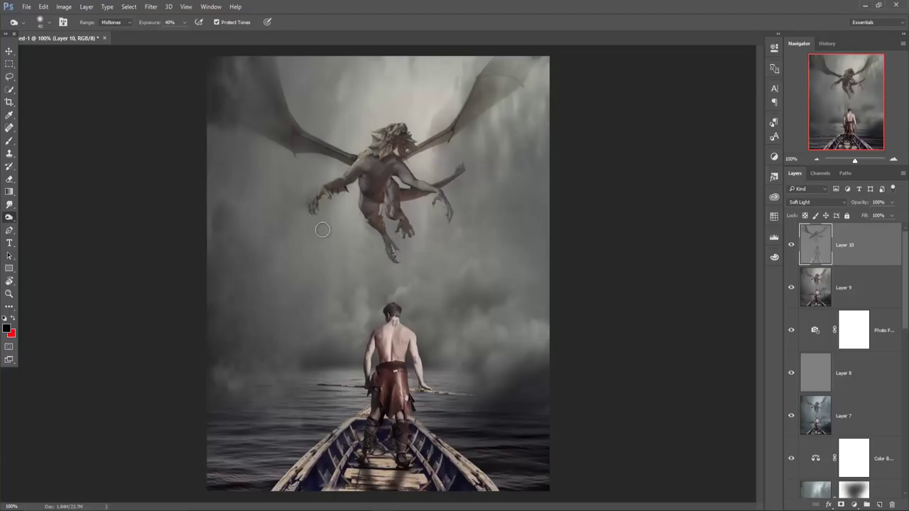
left_click(9, 51)
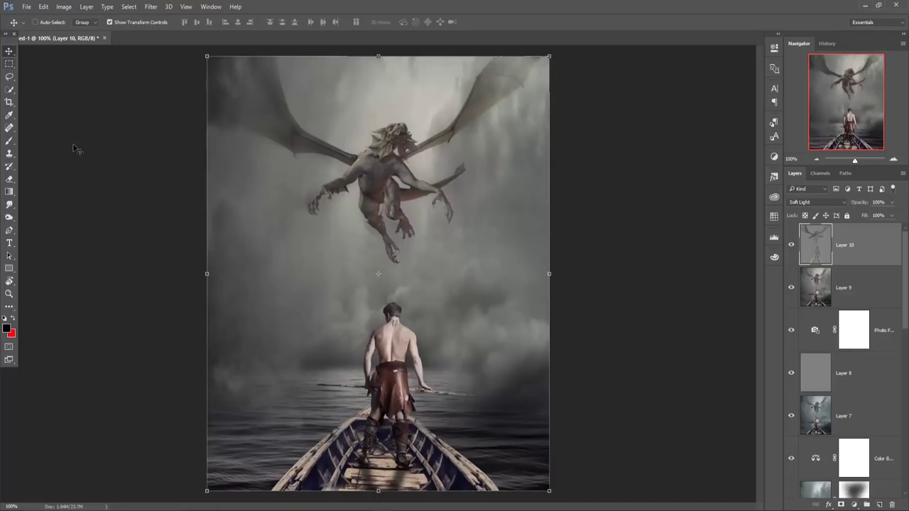
Add a new Layer 11 and set the brush to 8% opacity and 300 px
left_click(880, 505)
left_click(9, 142)
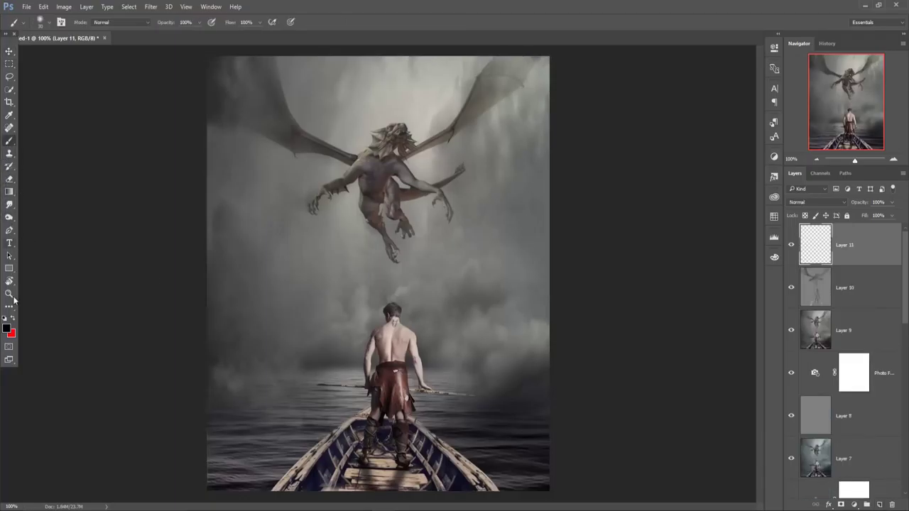
left_click(198, 23)
type("8")
left_click(368, 115)
key("bracketright")
key("bracketright")
key("bracketright")
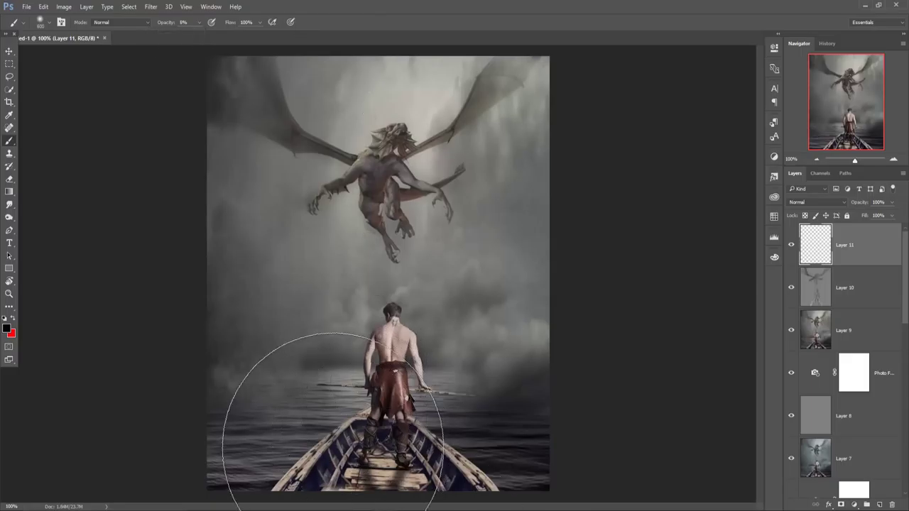
key("bracketleft")
key("bracketleft")
key("bracketleft")
key("bracketleft")
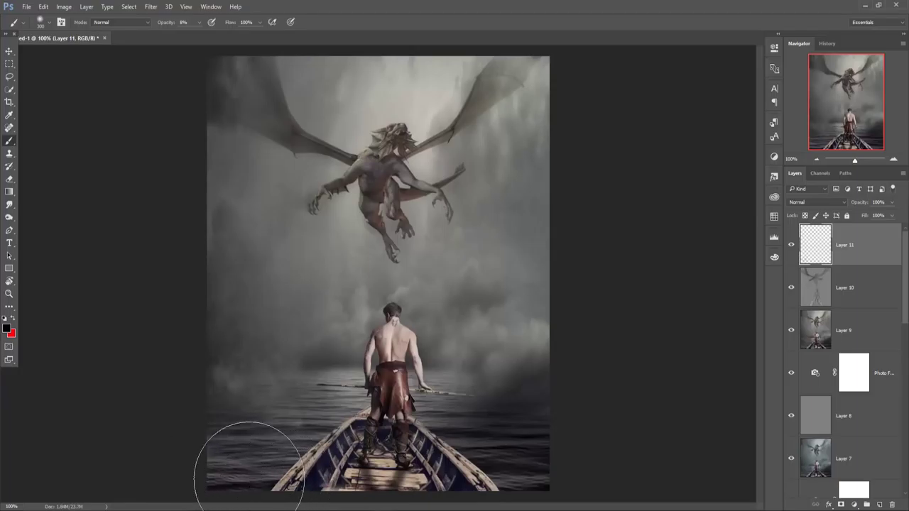
Paint black softly along the bottom edge across the boat and the top-right sky
mouse_move(259, 471)
left_mouse_down()
mouse_move(278, 485)
mouse_move(490, 478)
left_mouse_up()
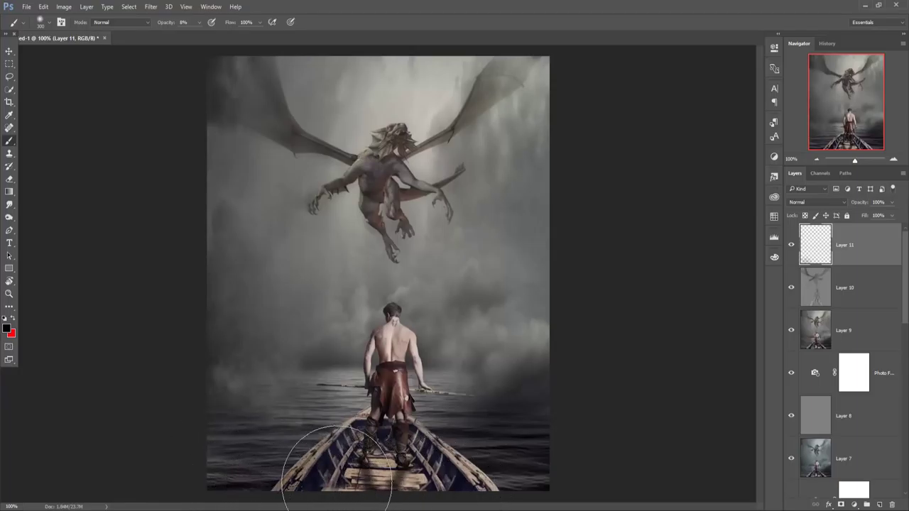
key("ctrl+minus")
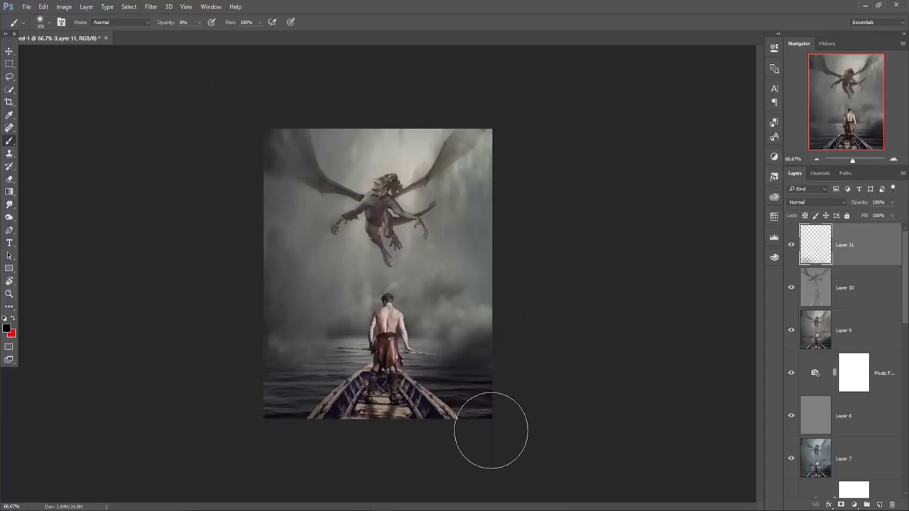
mouse_move(296, 425)
left_mouse_down()
mouse_move(450, 436)
mouse_move(372, 432)
mouse_move(391, 423)
left_mouse_up()
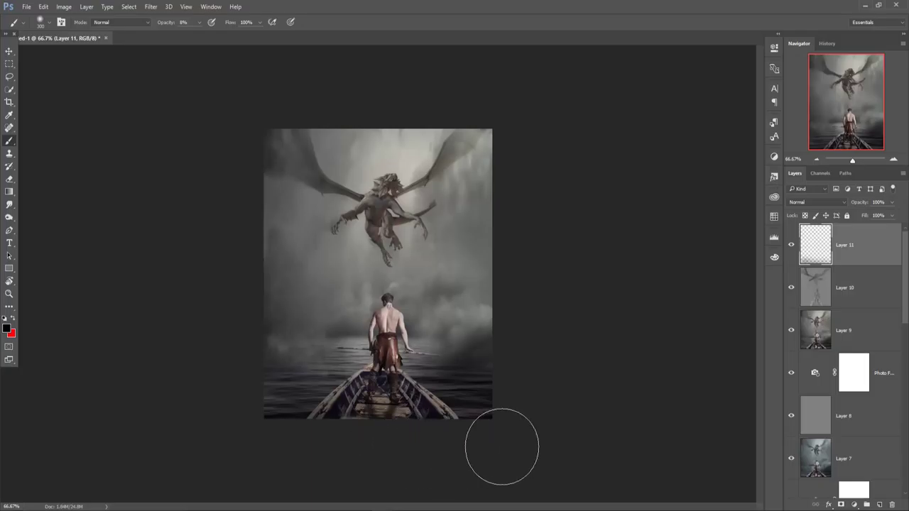
mouse_move(461, 166)
left_mouse_down()
mouse_move(469, 141)
mouse_move(416, 95)
mouse_move(501, 157)
left_mouse_up()
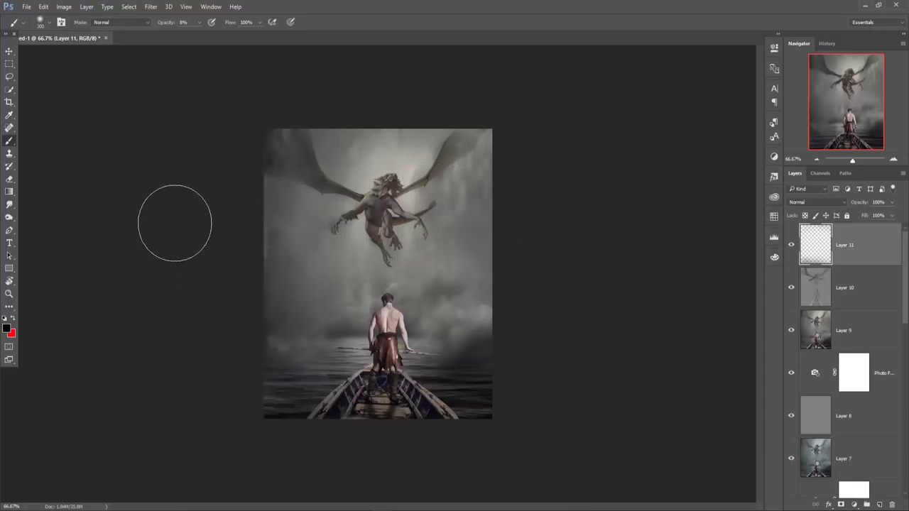
left_click(8, 54)
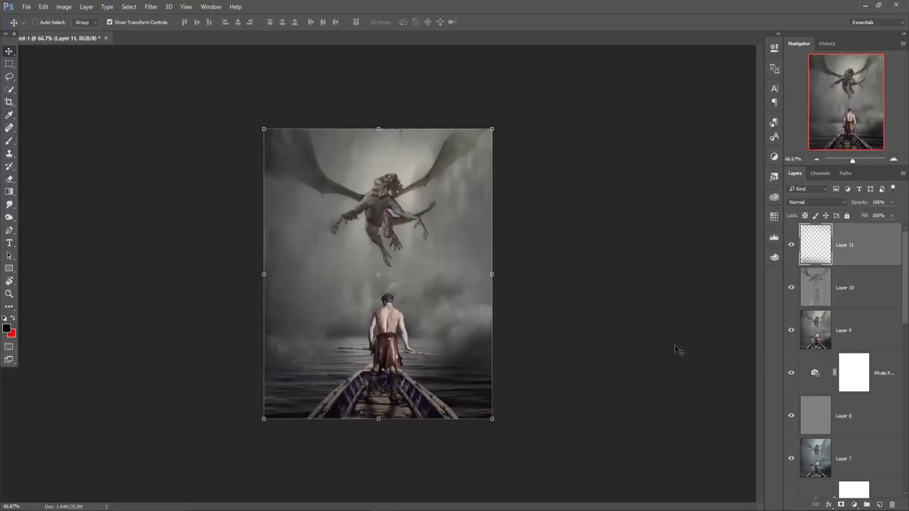
key("ctrl+plus")
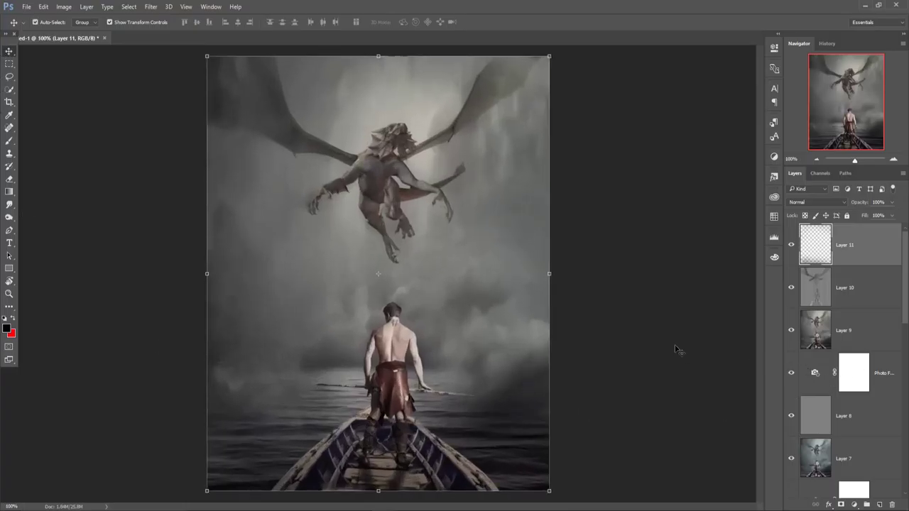
key("ctrl+minus")
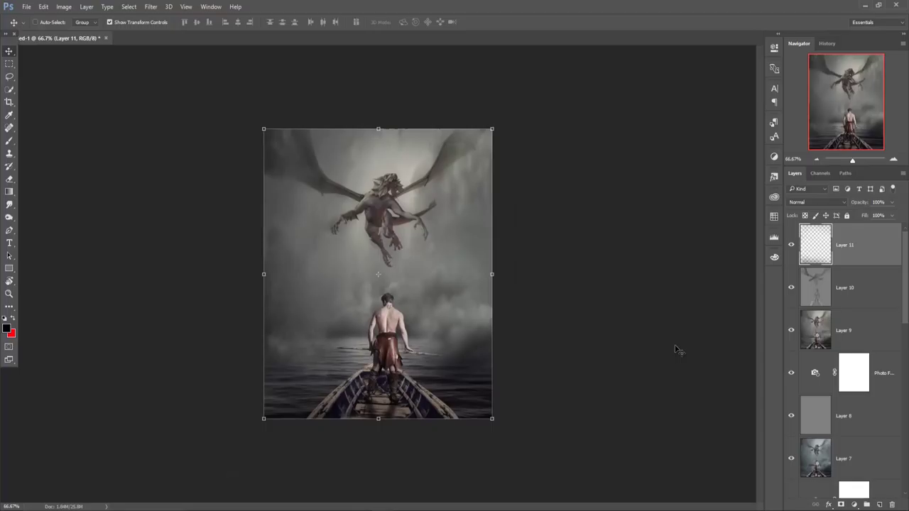